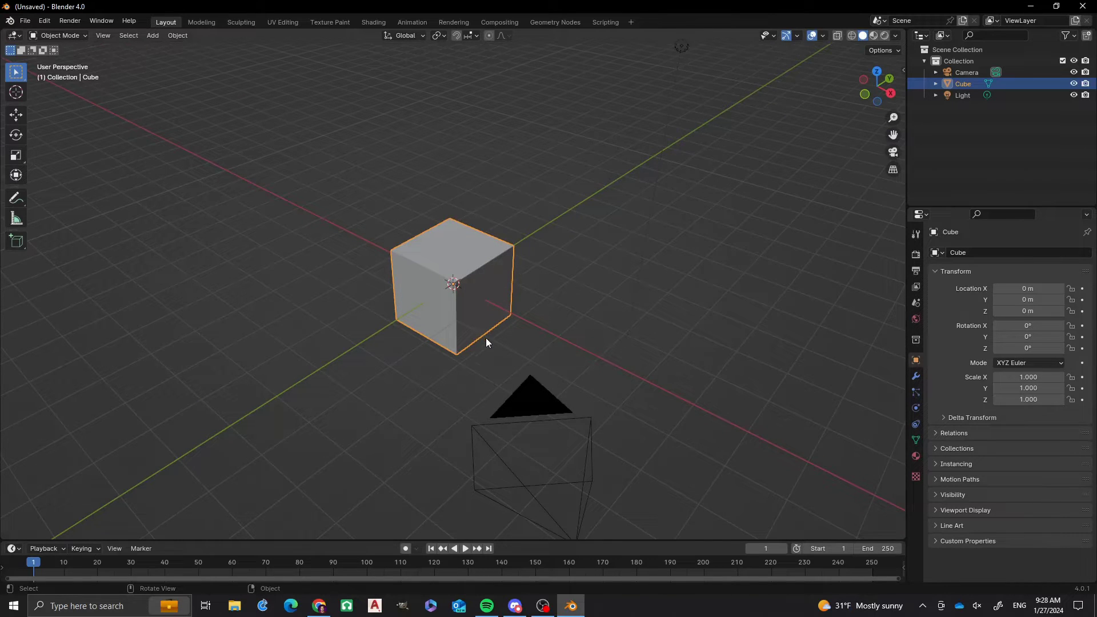
- Delete the default cube from the scene
{"action": "middle_click_drag", "start_coordinate": [488, 347], "coordinate": [485, 345]}
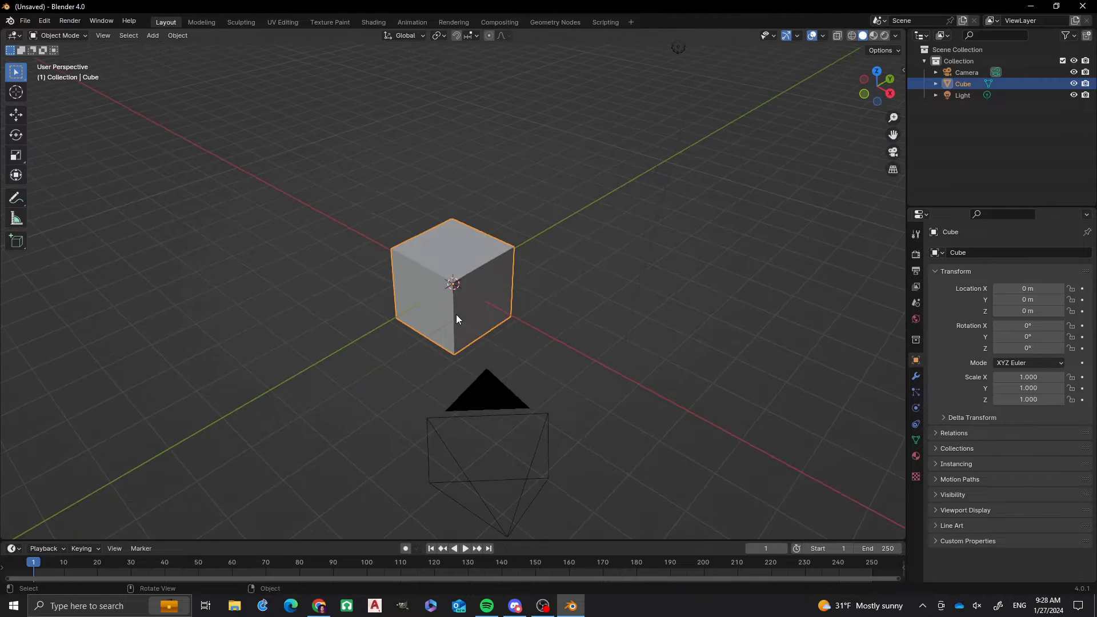
{"action": "key", "text": "x"}
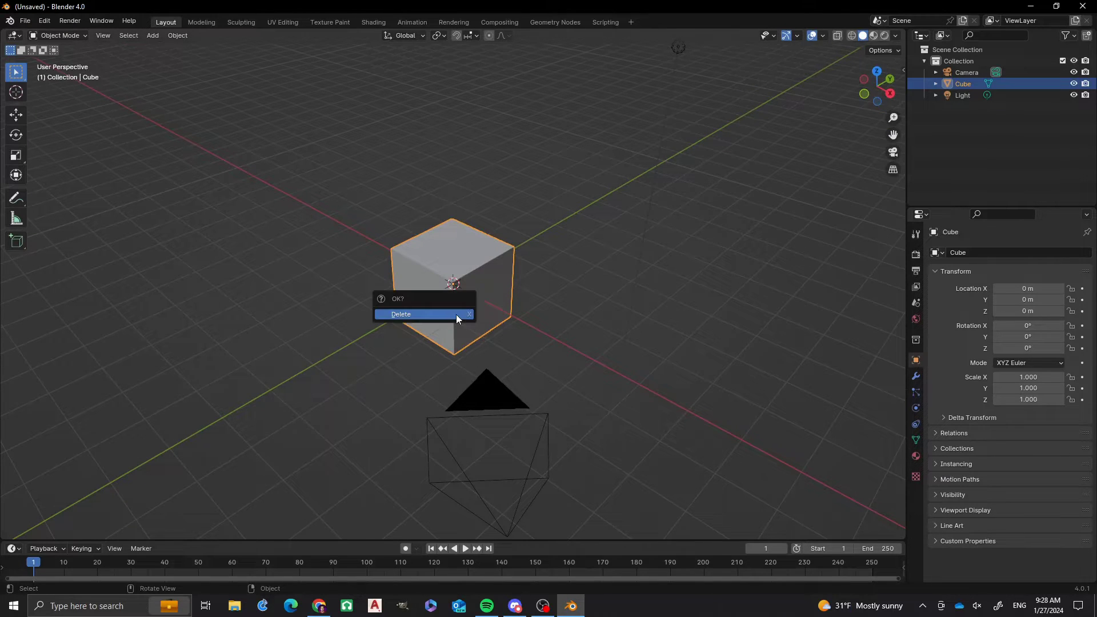
{"action": "left_click", "coordinate": [456, 314]}
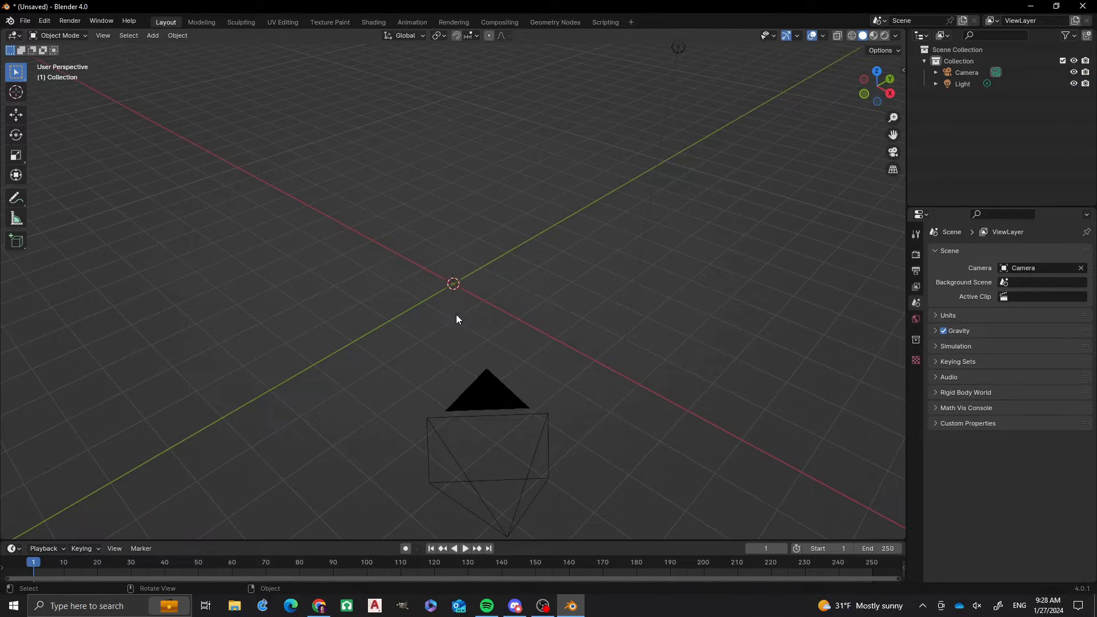
- Add a mesh circle to the scene at the world origin
{"action": "key", "text": "shift+a"}
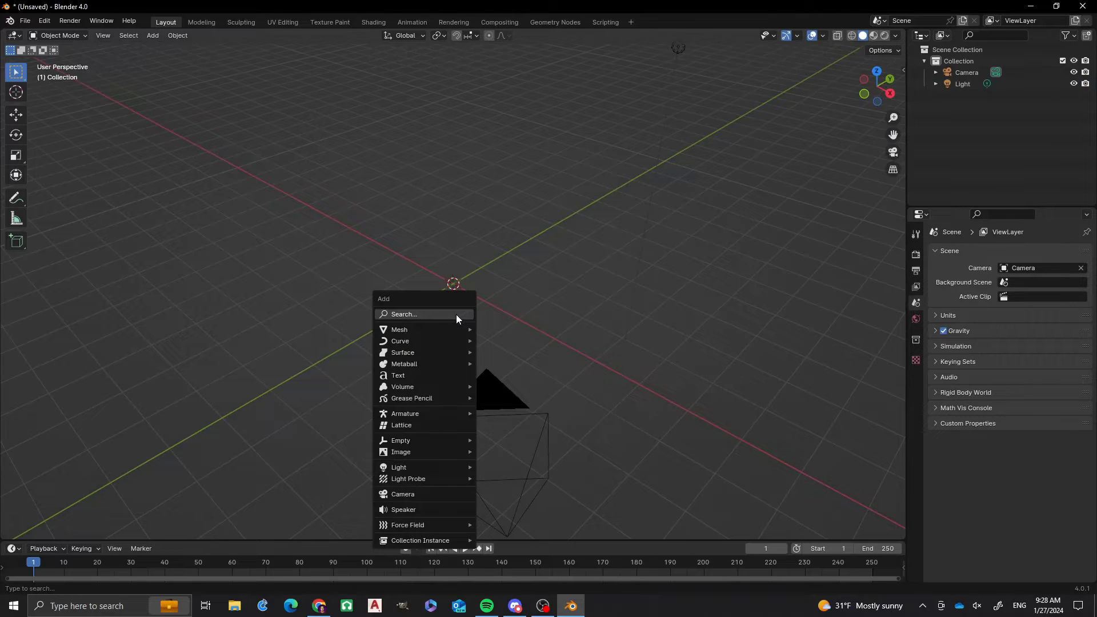
{"action": "left_click", "coordinate": [456, 314]}
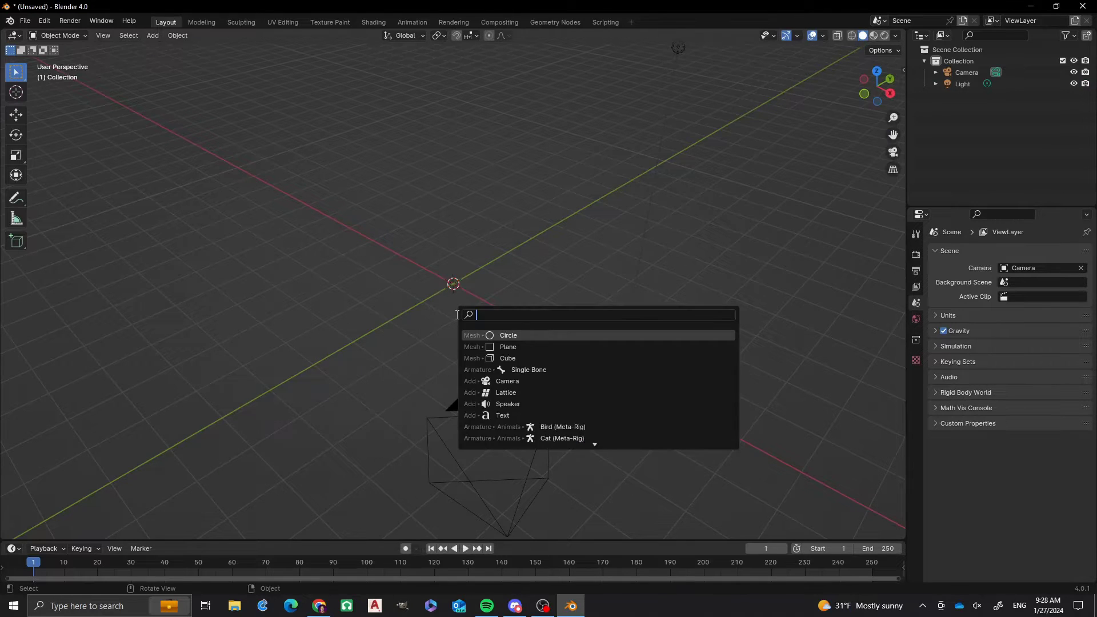
{"action": "type", "text": "mesh "}
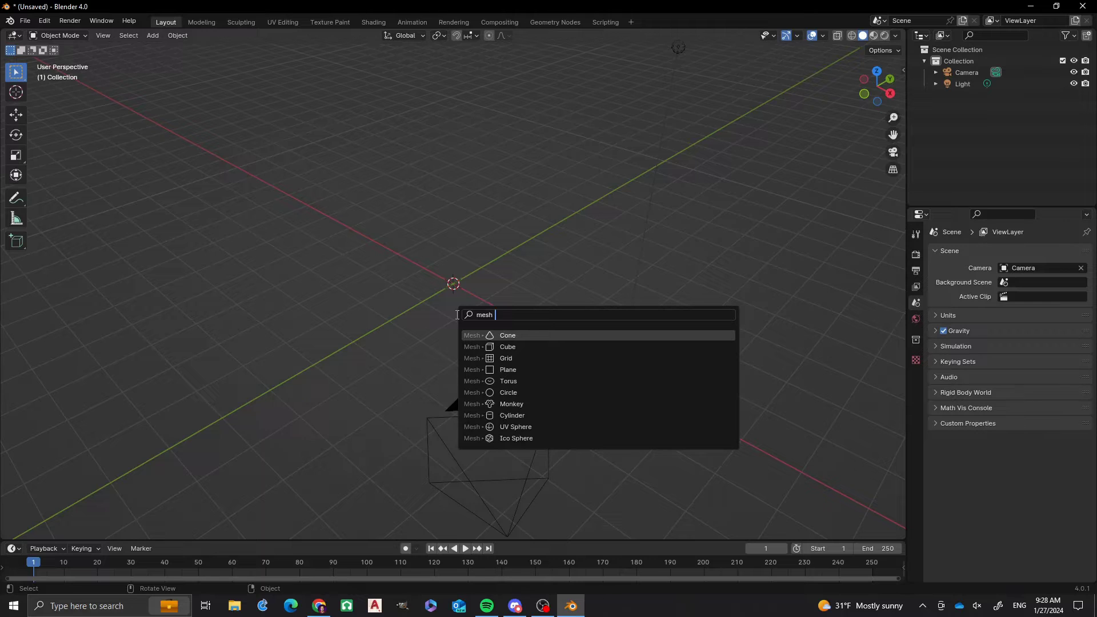
{"action": "type", "text": "cic"}
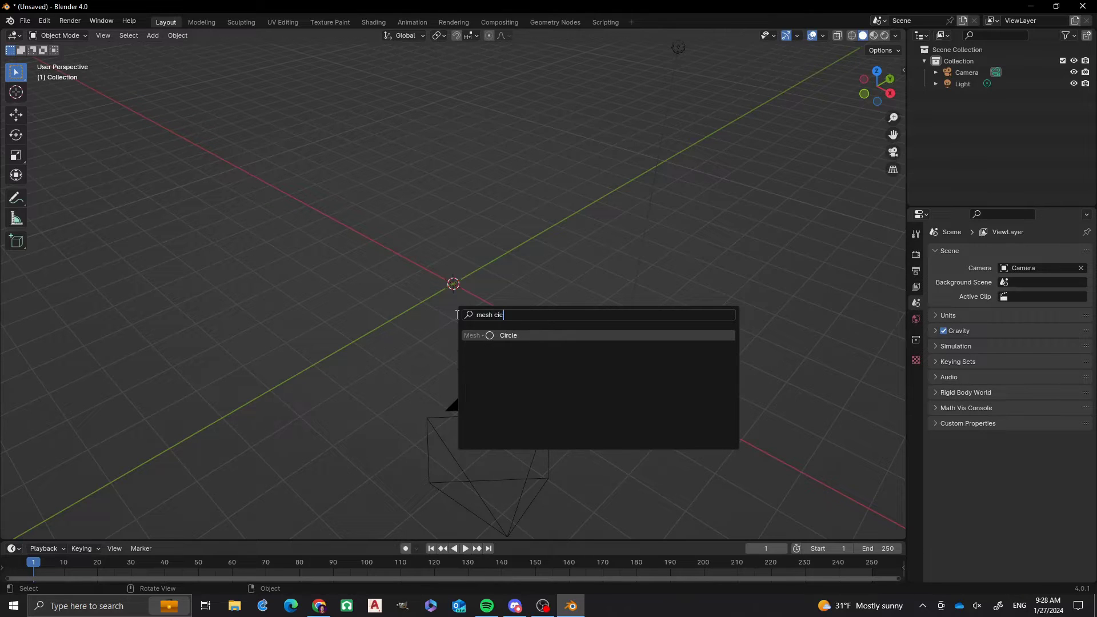
{"action": "type", "text": "le"}
{"action": "key", "text": "Return"}
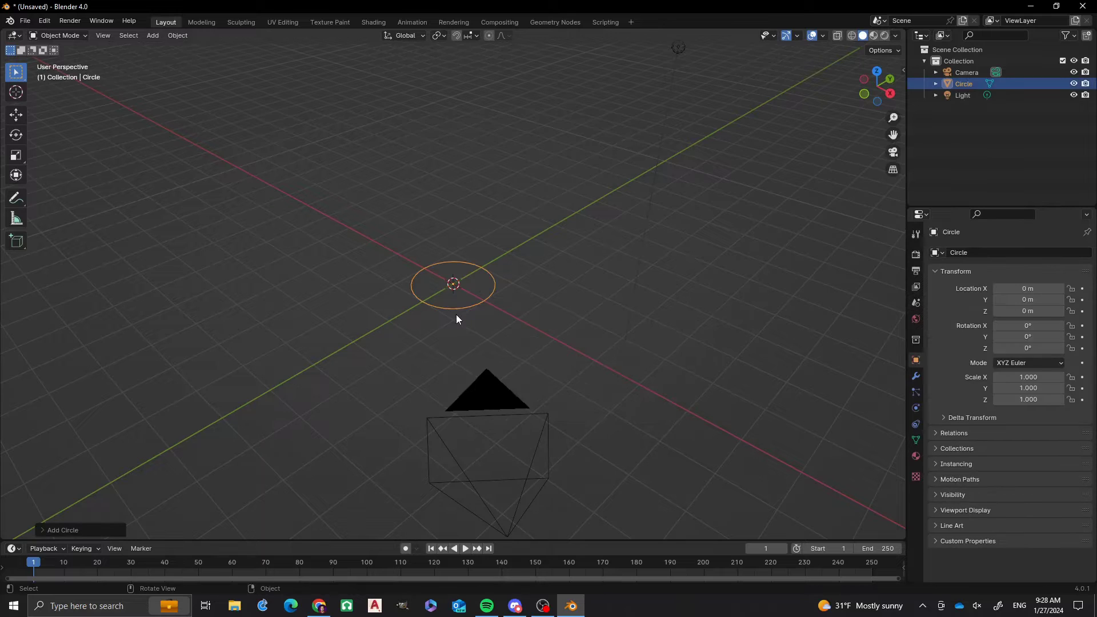
- Set the new circle to 6 vertices with a radius of 40 m
{"action": "left_click", "coordinate": [42, 531]}
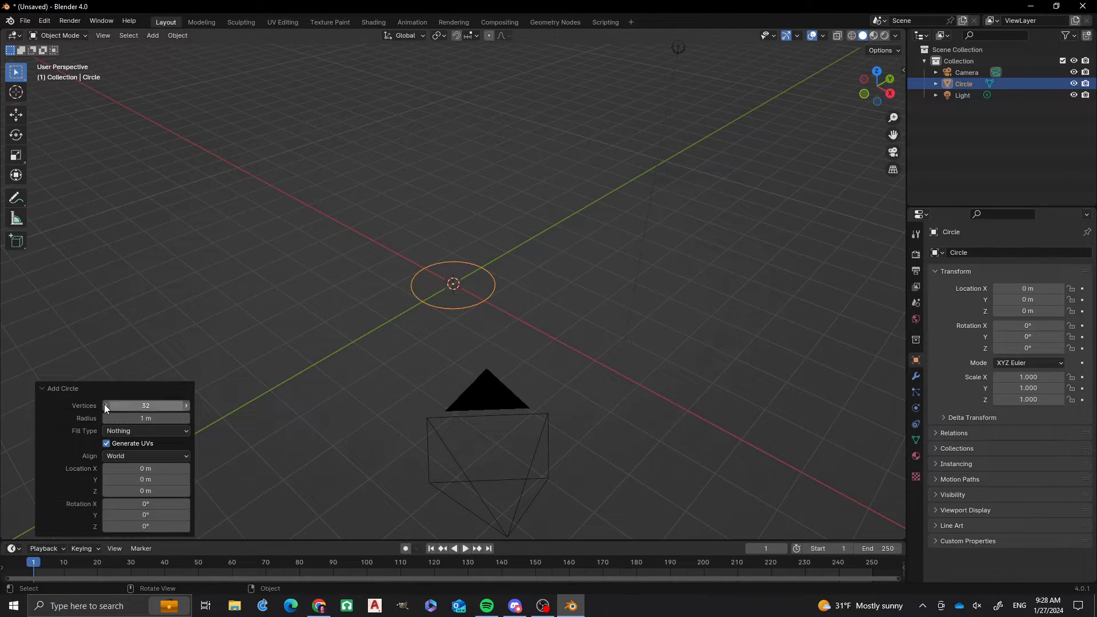
{"action": "left_click", "coordinate": [147, 407]}
{"action": "type", "text": "6"}
{"action": "key", "text": "Return"}
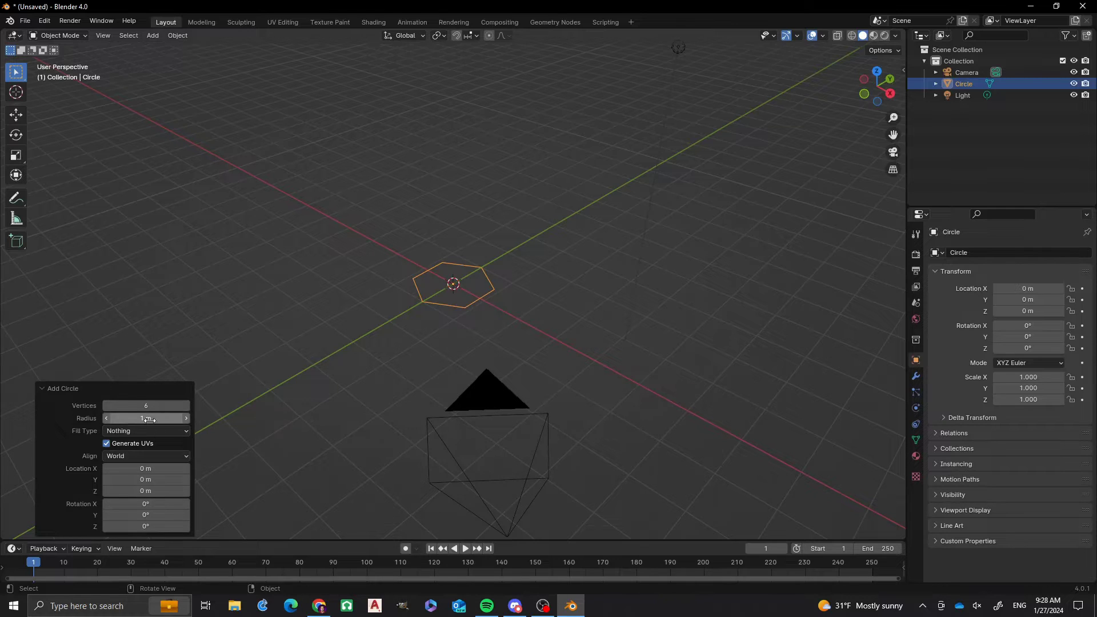
{"action": "left_click", "coordinate": [150, 420]}
{"action": "type", "text": "40"}
{"action": "key", "text": "Return"}
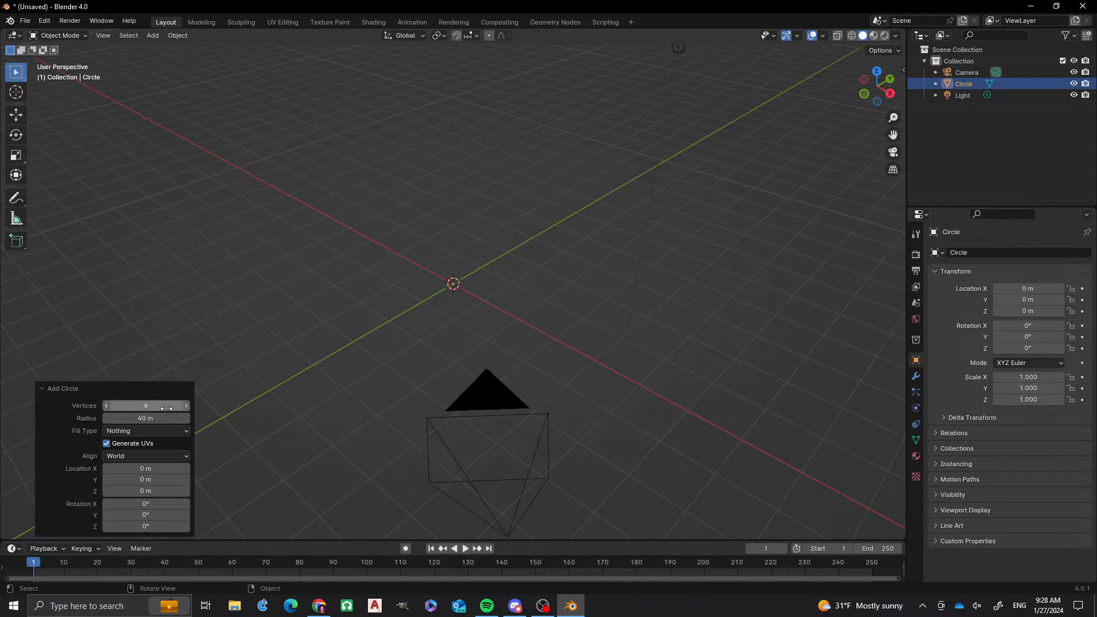
- Fill the hexagonal circle by setting its fill type to N-Gon
{"action": "scroll", "coordinate": [351, 317], "scroll_direction": "down", "scroll_amount": 6}
{"action": "scroll", "coordinate": [357, 309], "scroll_direction": "down", "scroll_amount": 3}
{"action": "scroll", "coordinate": [296, 377], "scroll_direction": "up", "scroll_amount": 3}
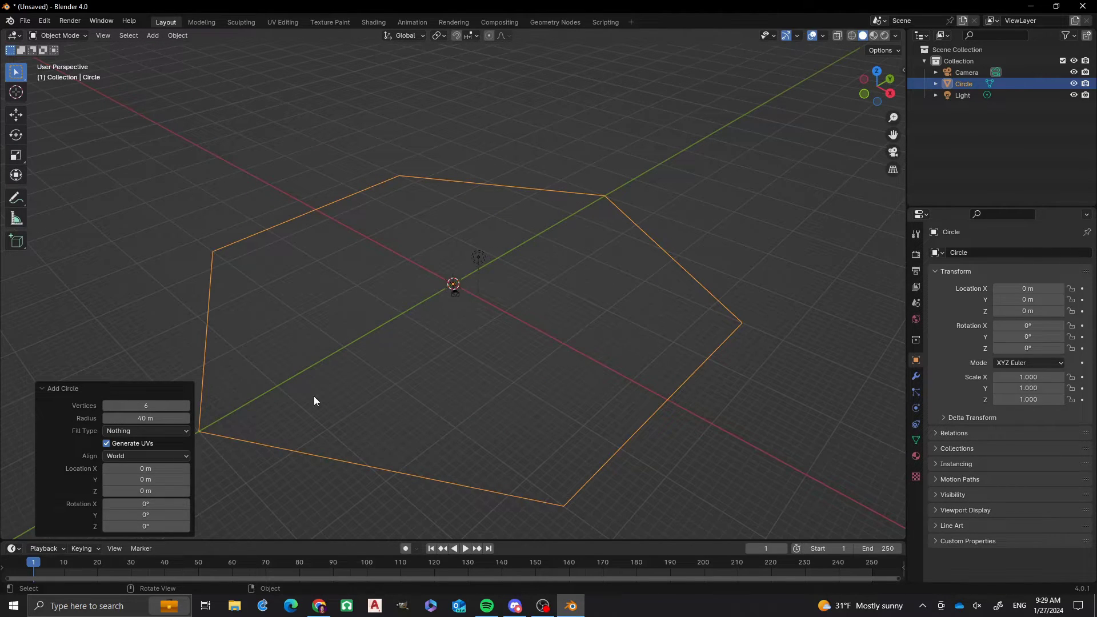
{"action": "left_click", "coordinate": [131, 432]}
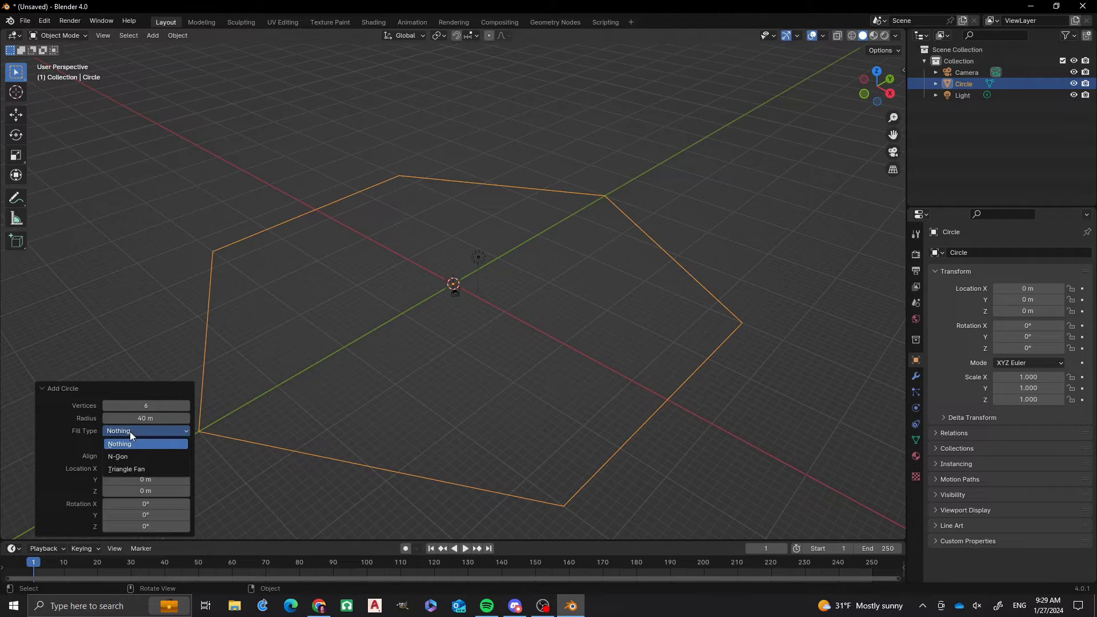
{"action": "left_click", "coordinate": [128, 460]}
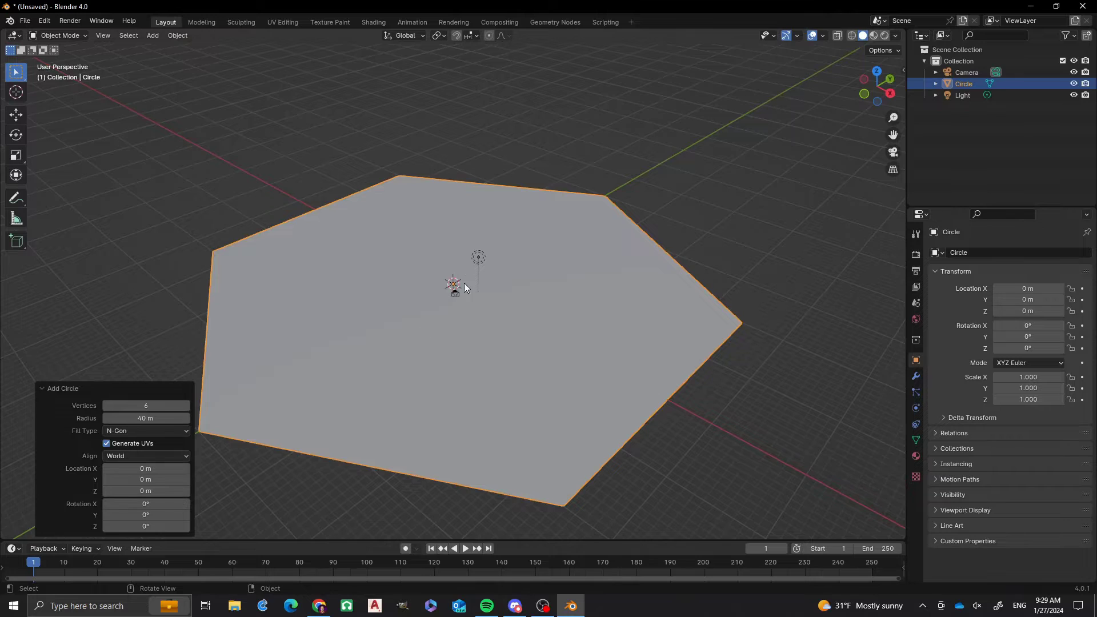
{"action": "scroll", "coordinate": [465, 310], "scroll_direction": "down", "scroll_amount": 3}
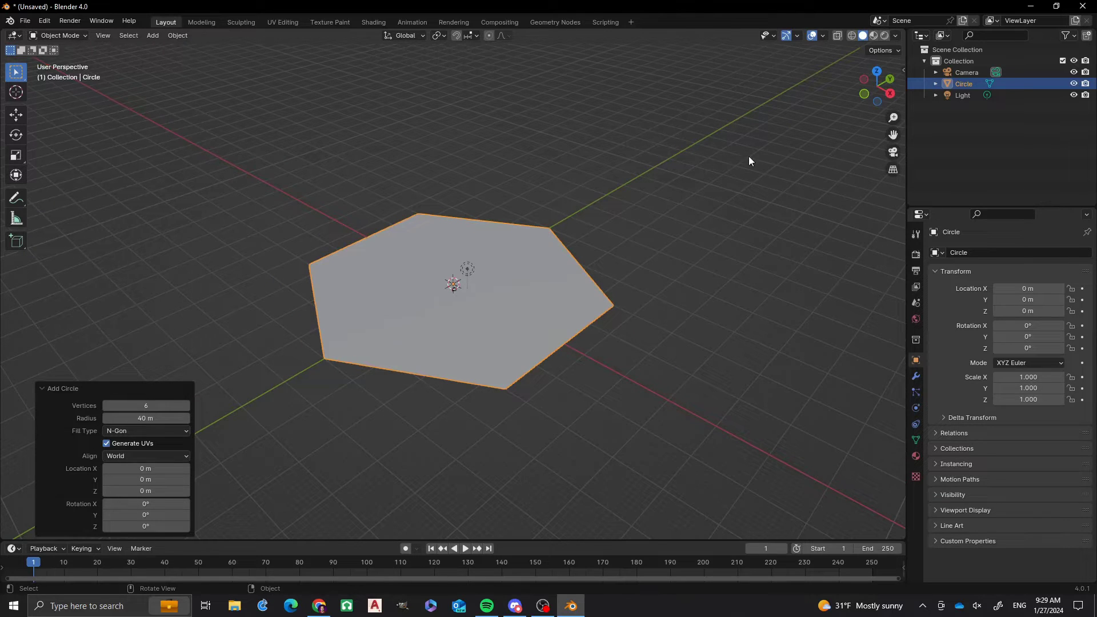
- Rename both the circle object and its underlying mesh data to PencilCup
{"action": "double_click", "coordinate": [961, 84]}
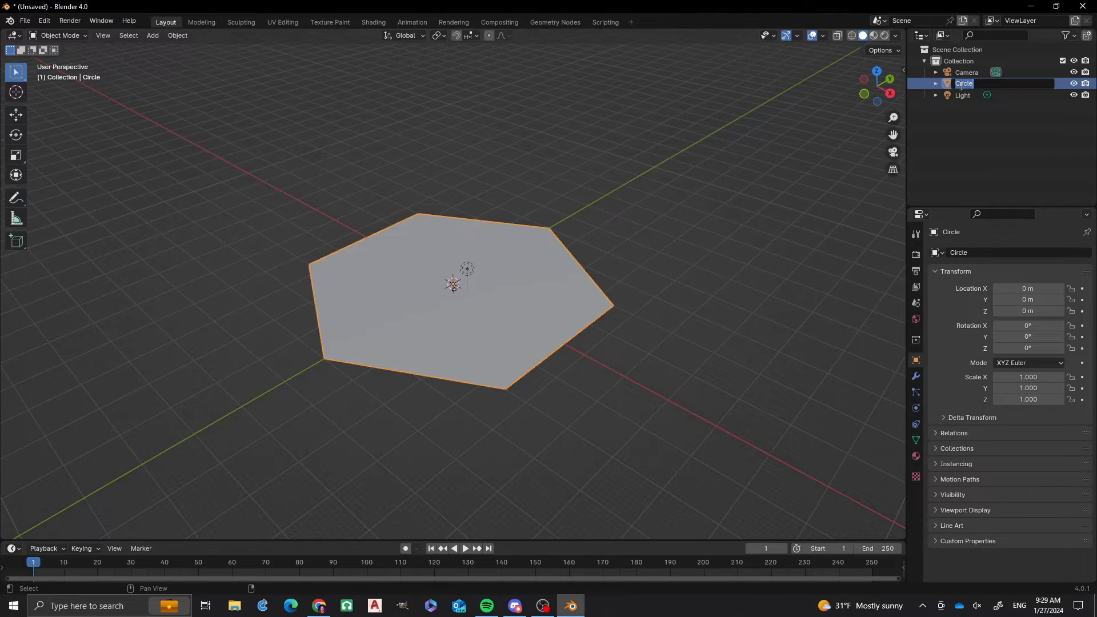
{"action": "type", "text": "PencilCup"}
{"action": "key", "text": "Return"}
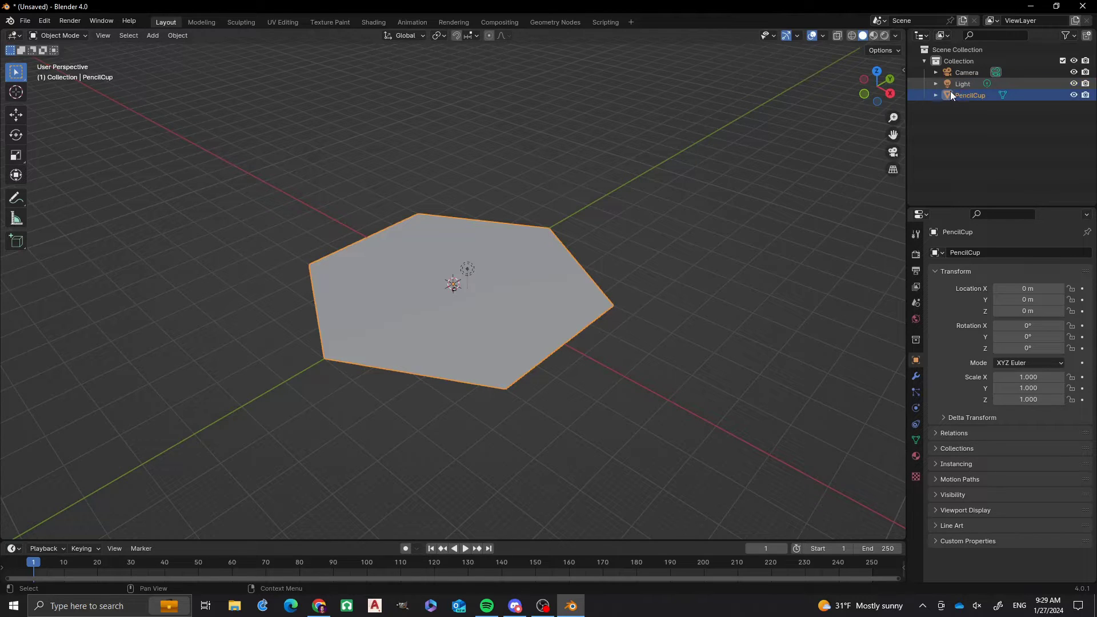
{"action": "left_click", "coordinate": [935, 95]}
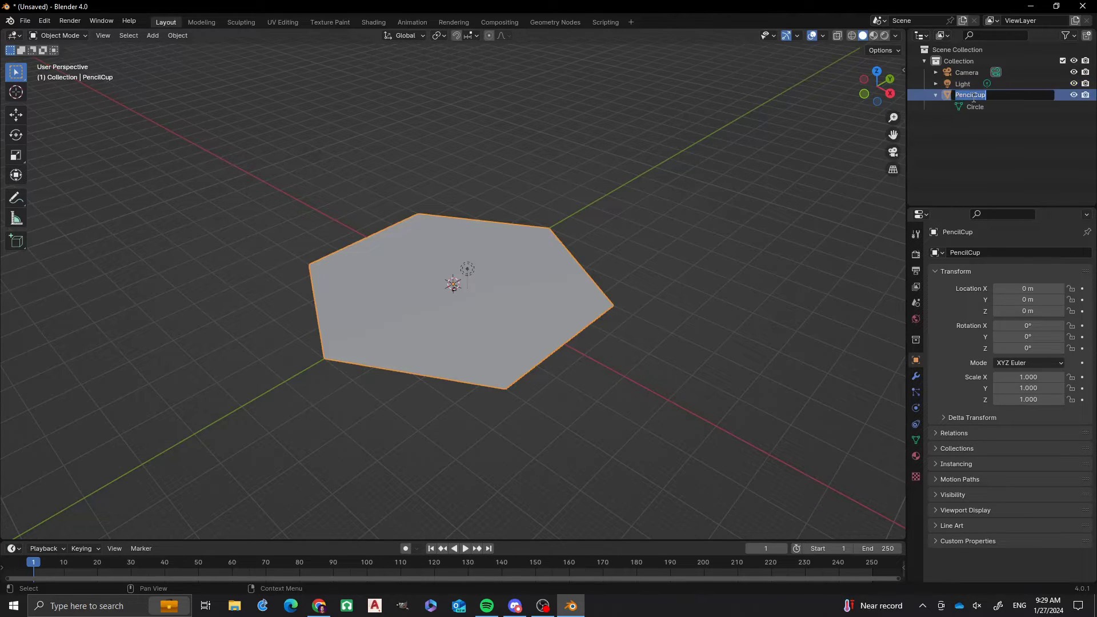
{"action": "double_click", "coordinate": [975, 110]}
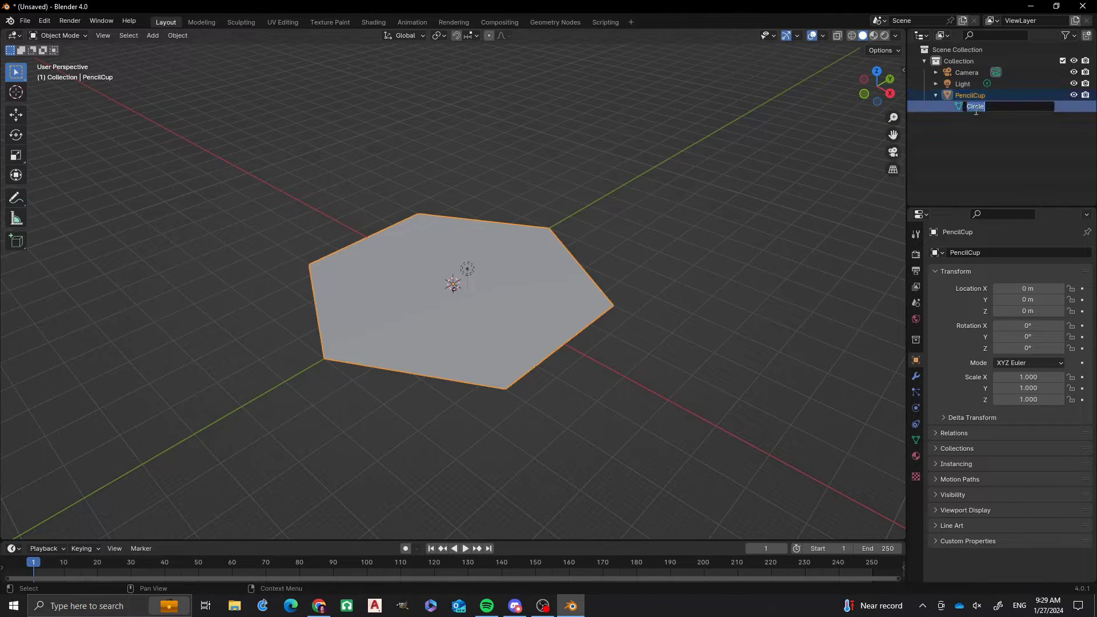
{"action": "type", "text": "PencilCup"}
{"action": "key", "text": "Return"}
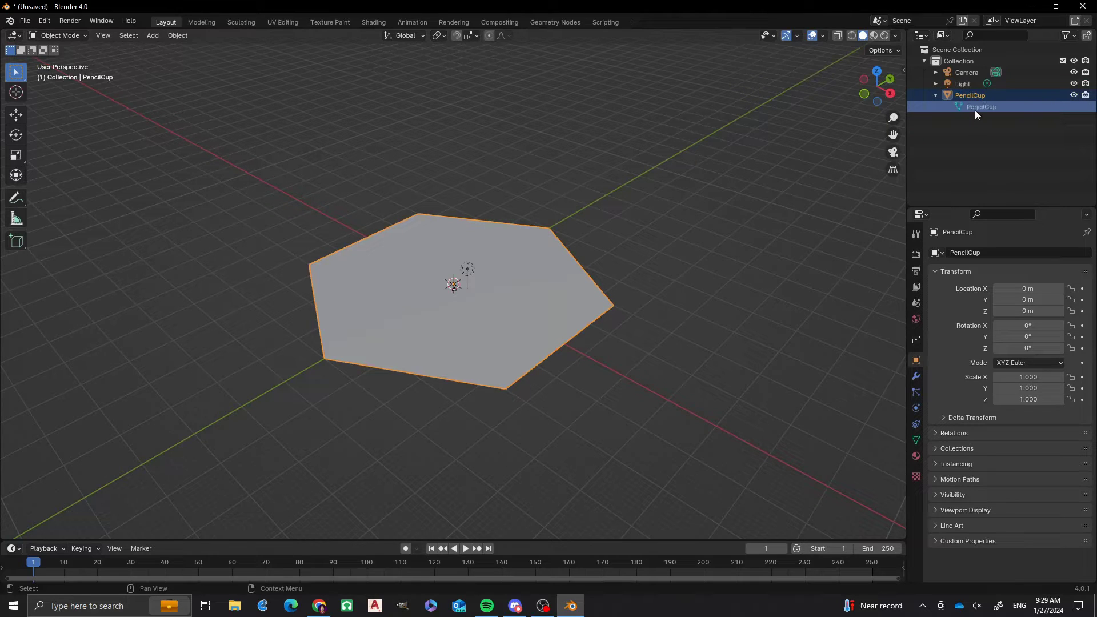
{"action": "left_click", "coordinate": [935, 96]}
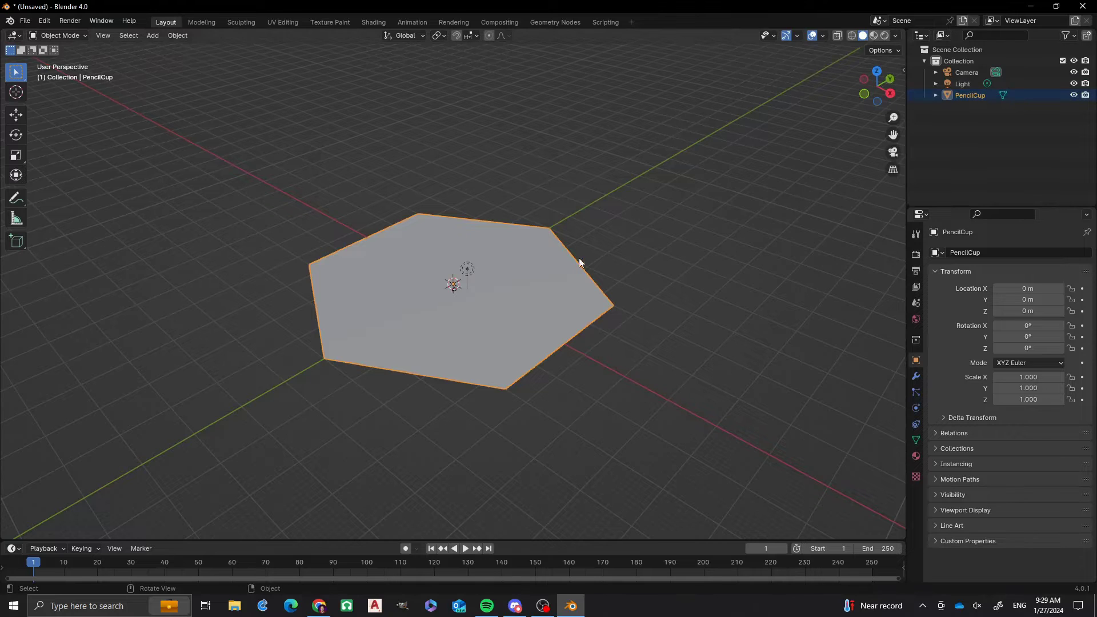
- In Edit Mode, extrude the PencilCup hexagon face 110 m along the global Z axis
{"action": "left_click", "coordinate": [468, 269]}
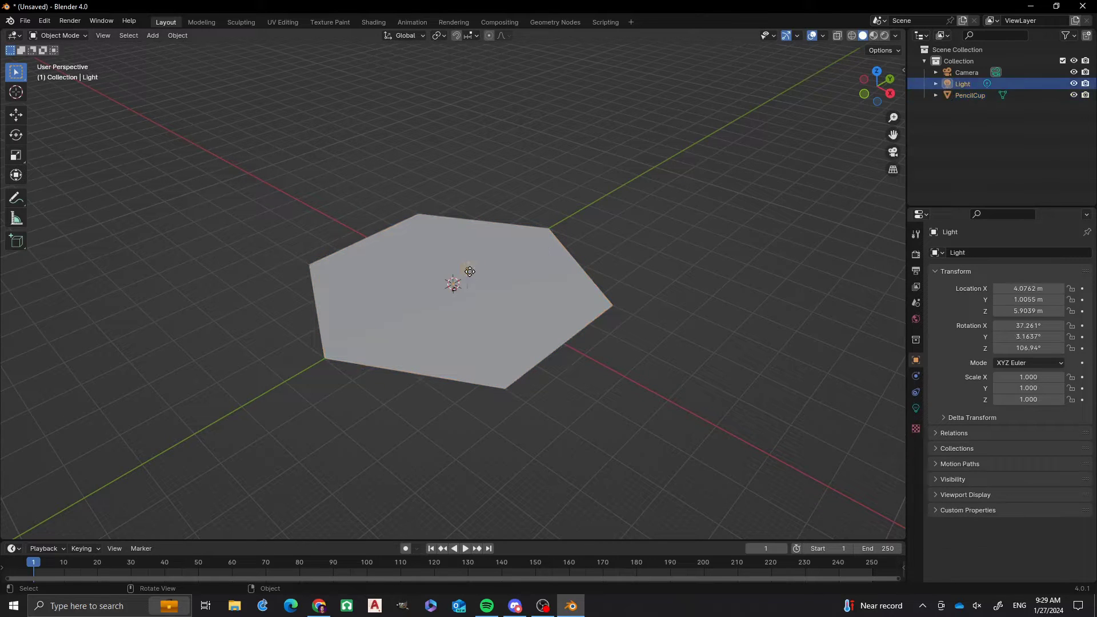
{"action": "left_click", "coordinate": [500, 268]}
{"action": "key", "text": "Tab"}
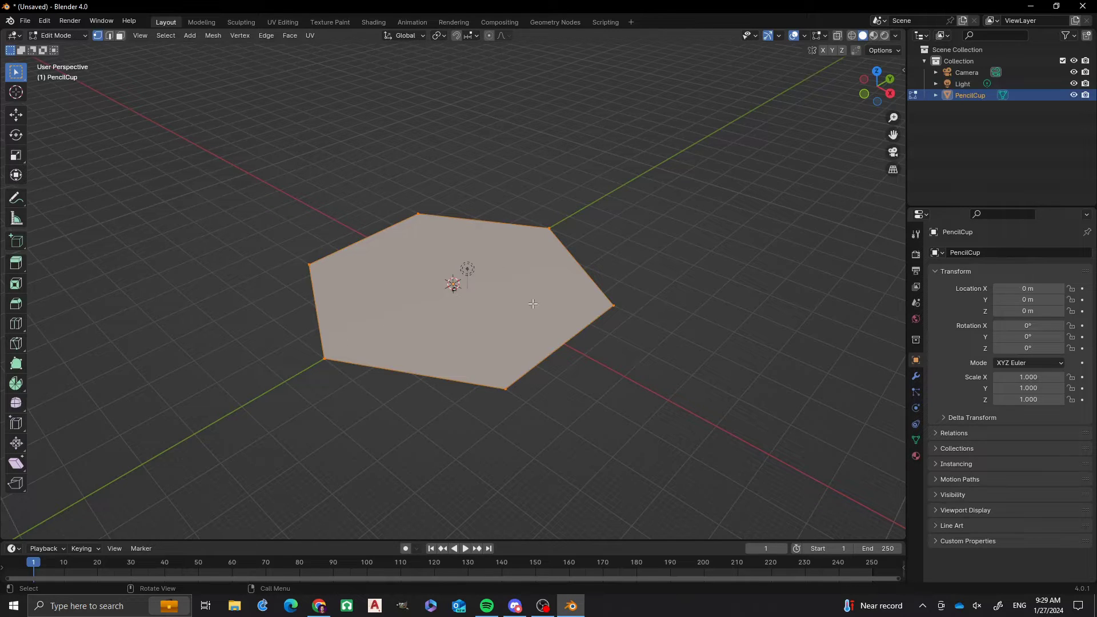
{"action": "key", "text": "e"}
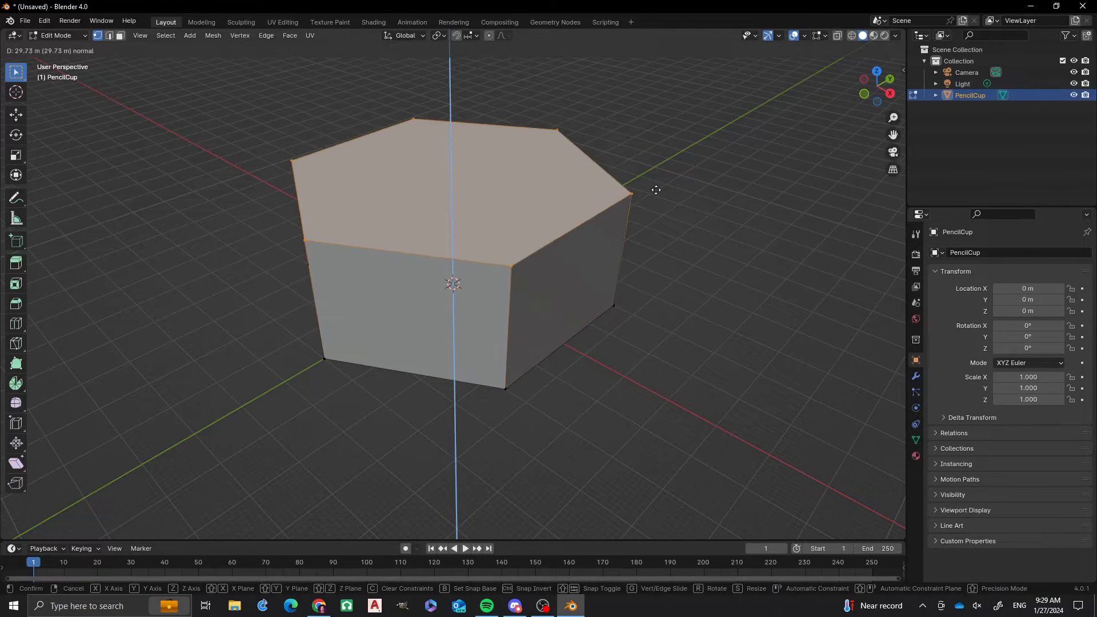
{"action": "key", "text": "z"}
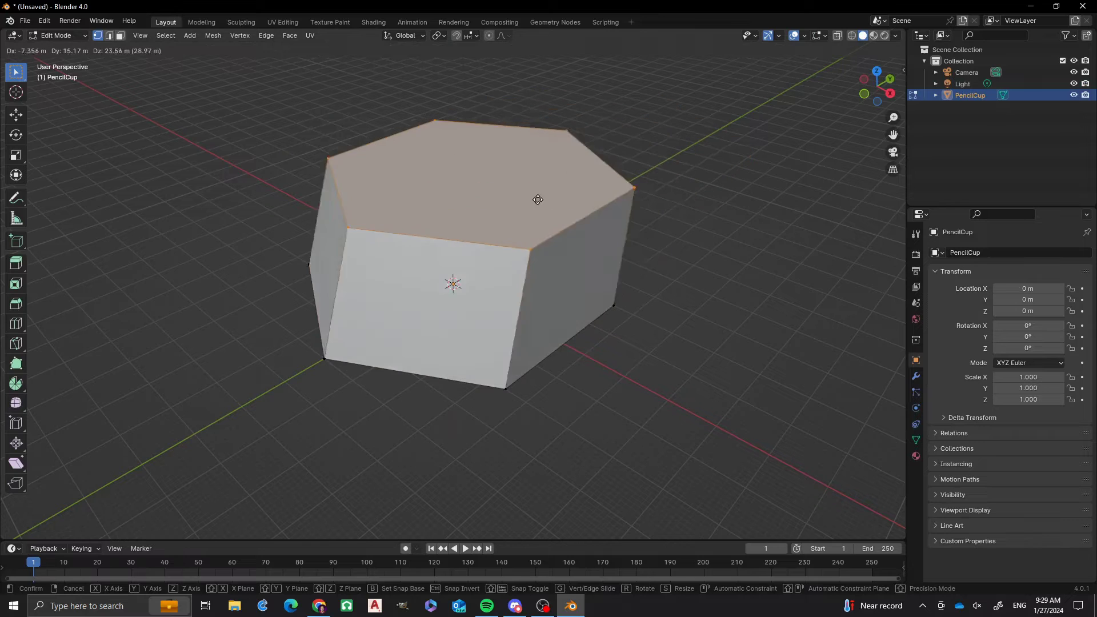
{"action": "key", "text": "z"}
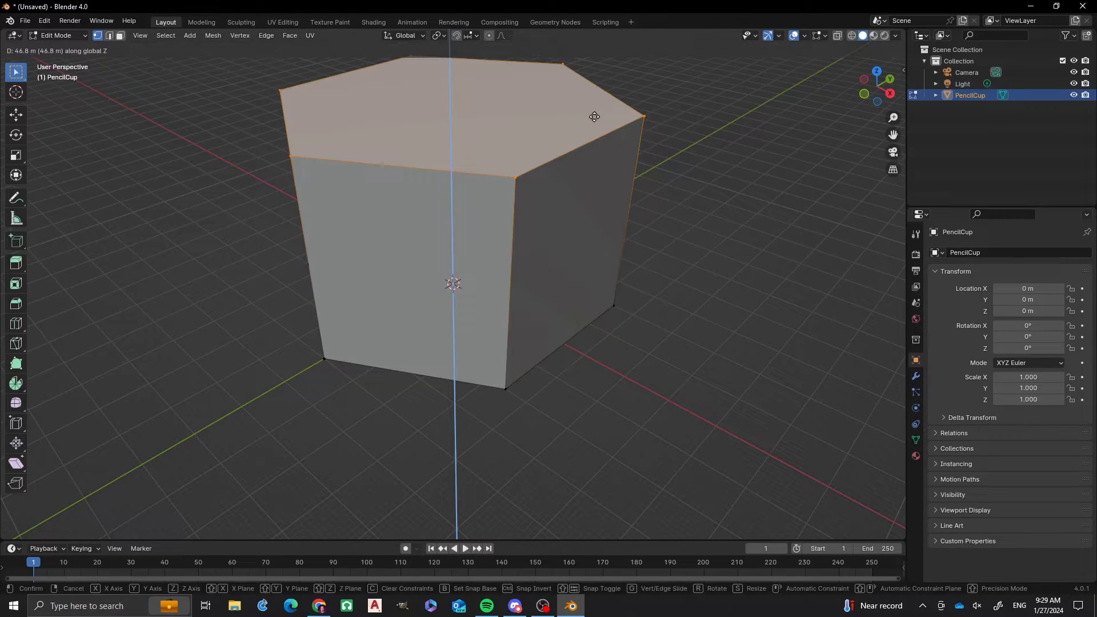
{"action": "type", "text": "110"}
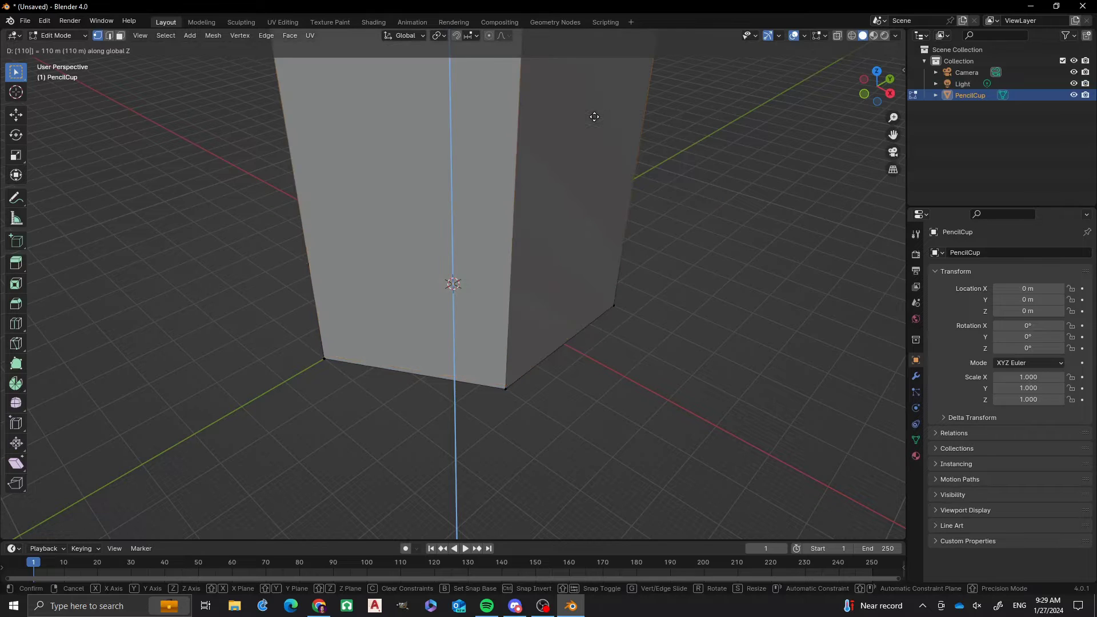
{"action": "key", "text": "Return"}
- Delete the top face of the extruded hexagonal prism to open the cup
{"action": "scroll", "coordinate": [551, 240], "scroll_direction": "down", "scroll_amount": 8}
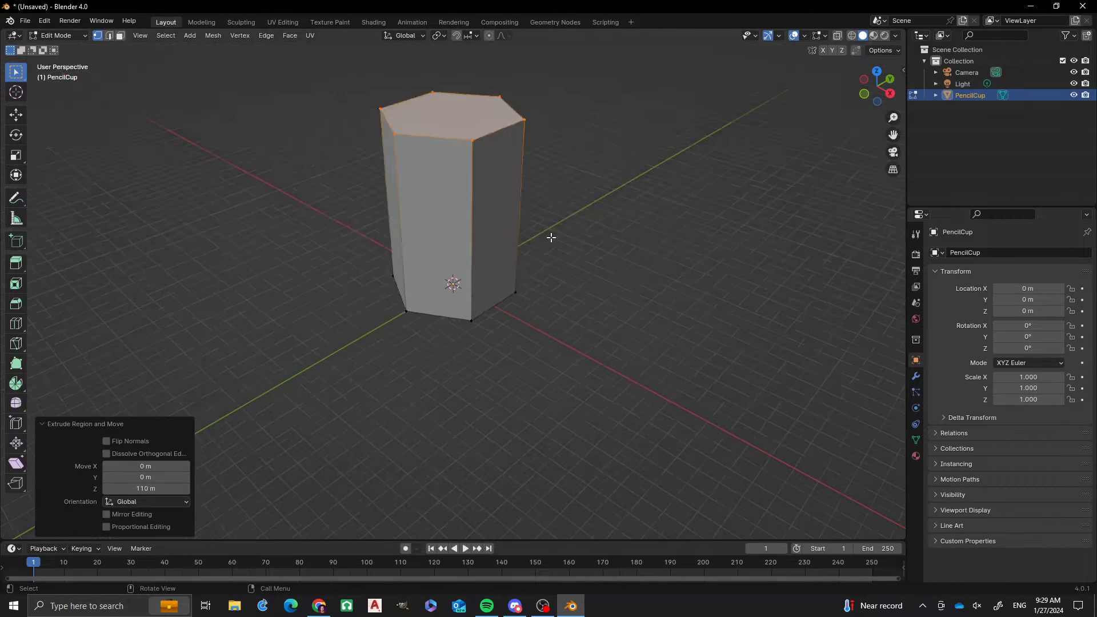
{"action": "scroll", "coordinate": [480, 261], "scroll_direction": "up", "scroll_amount": 4}
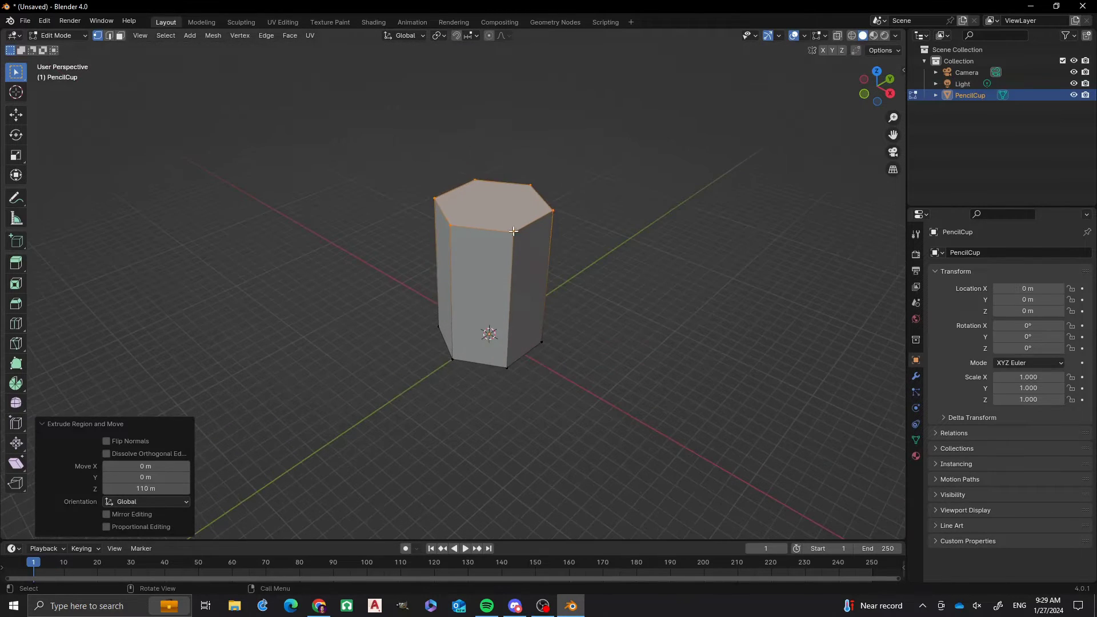
{"action": "middle_click_drag", "start_coordinate": [464, 252], "coordinate": [451, 272]}
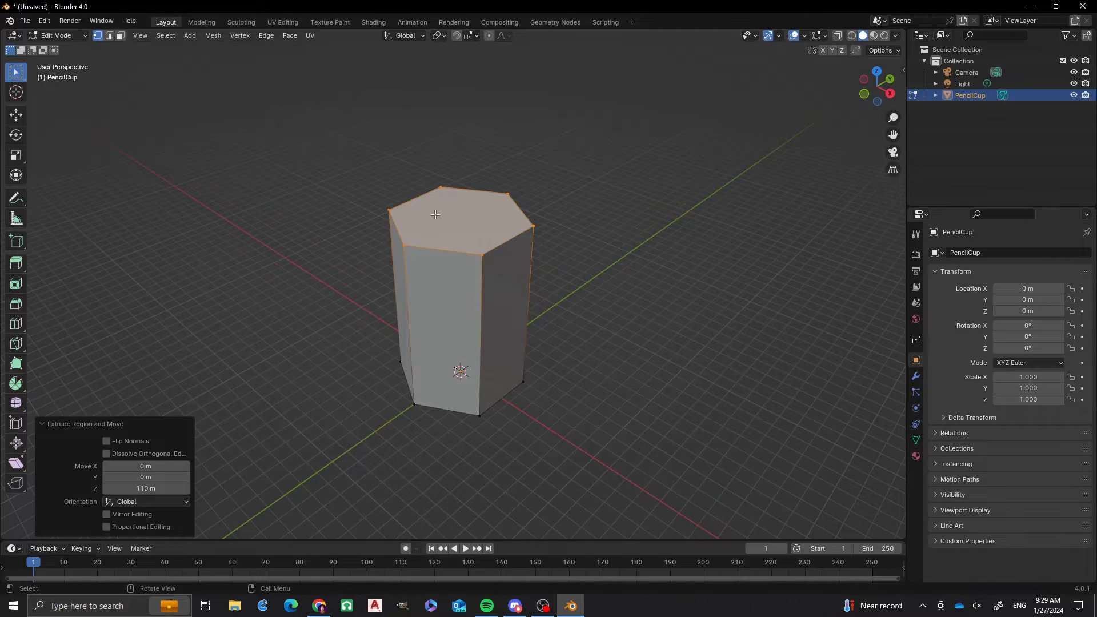
{"action": "key", "text": "x"}
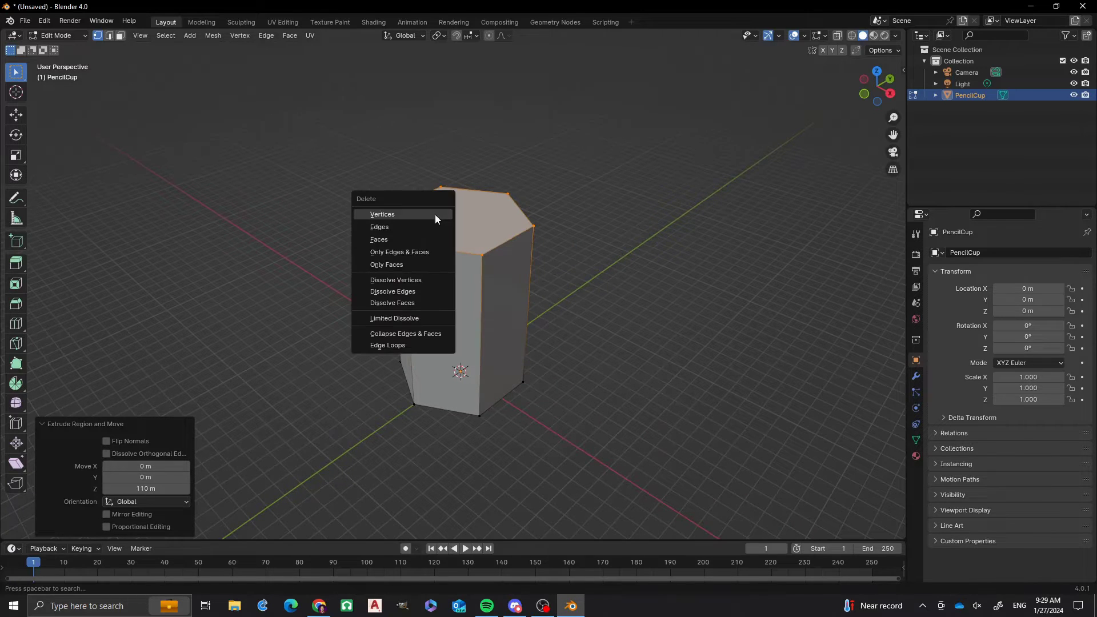
{"action": "key", "text": "f"}
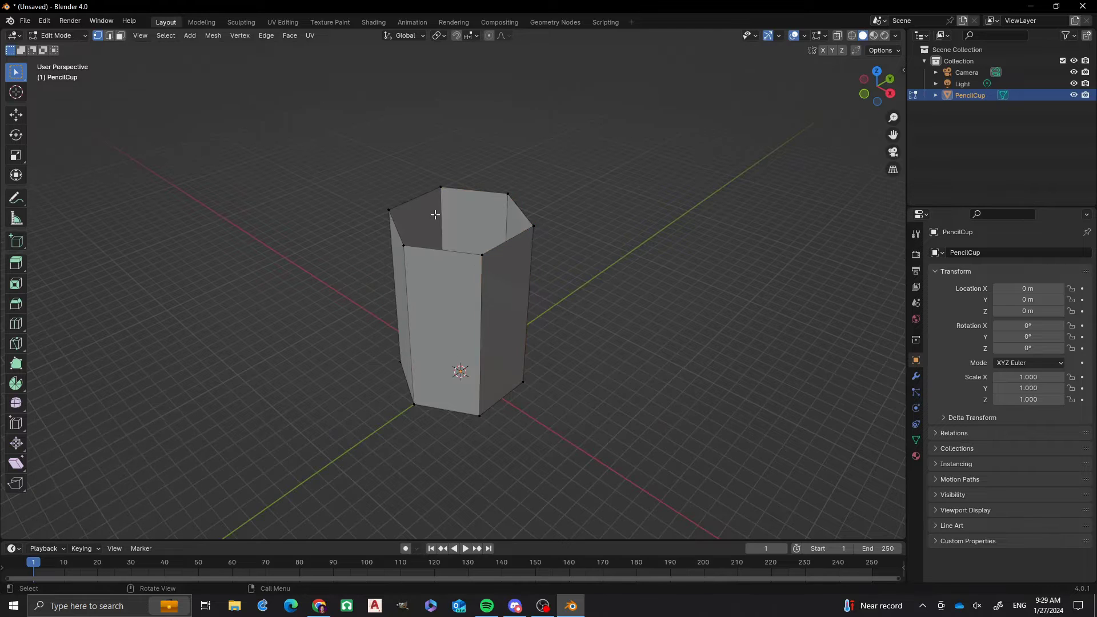
- Return to Object Mode and add a Solidify modifier to the PencilCup
{"action": "middle_click_drag", "start_coordinate": [370, 283], "coordinate": [468, 310]}
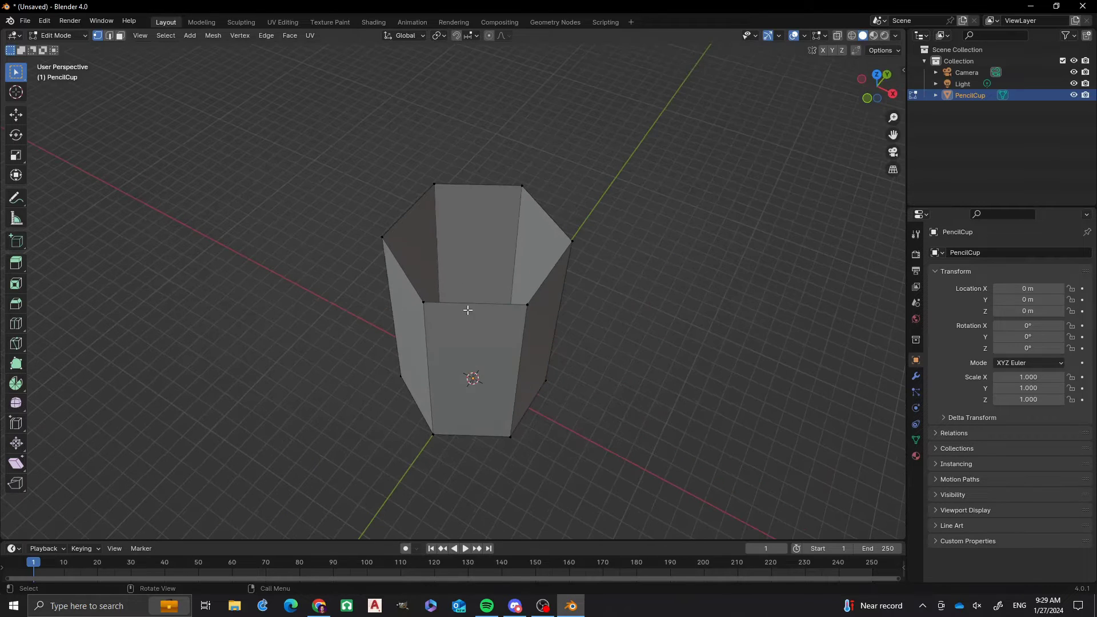
{"action": "key", "text": "Tab"}
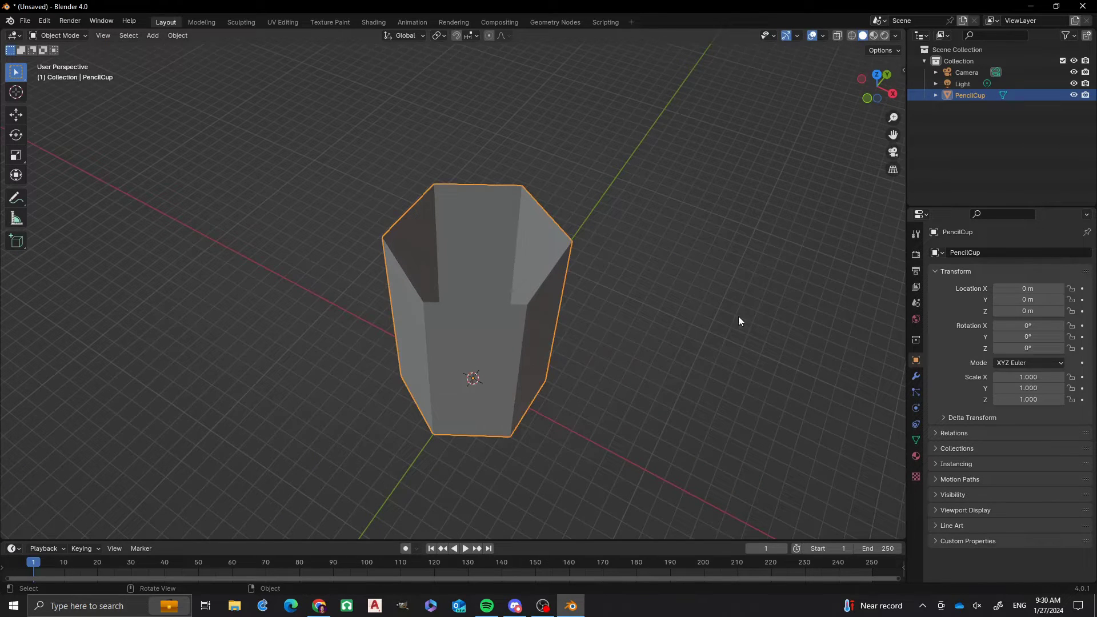
{"action": "left_click", "coordinate": [916, 378]}
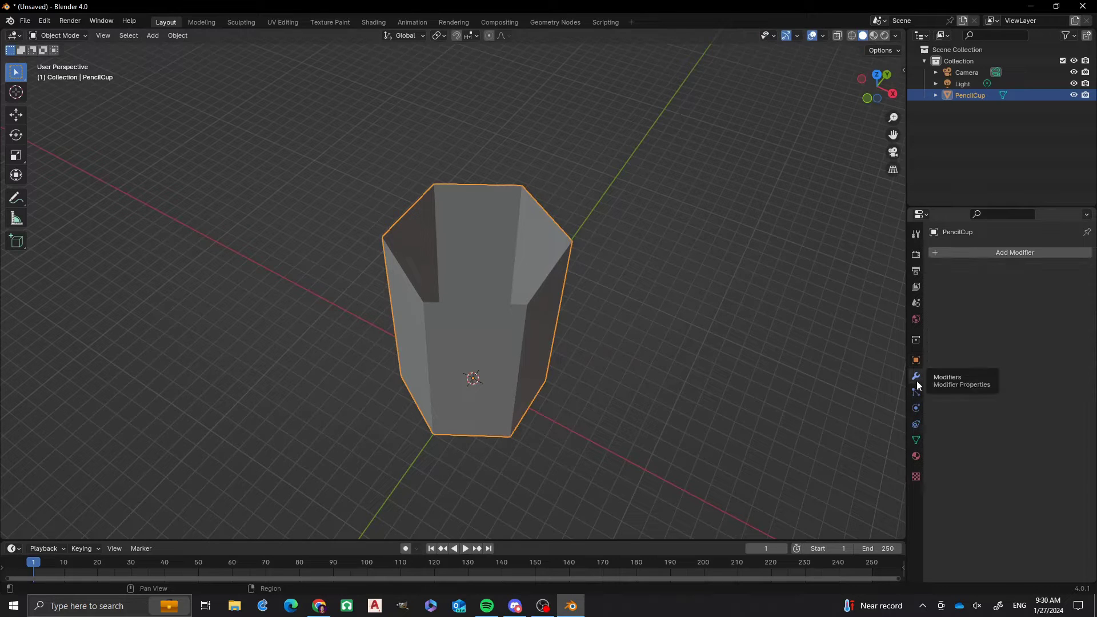
{"action": "left_click", "coordinate": [940, 254]}
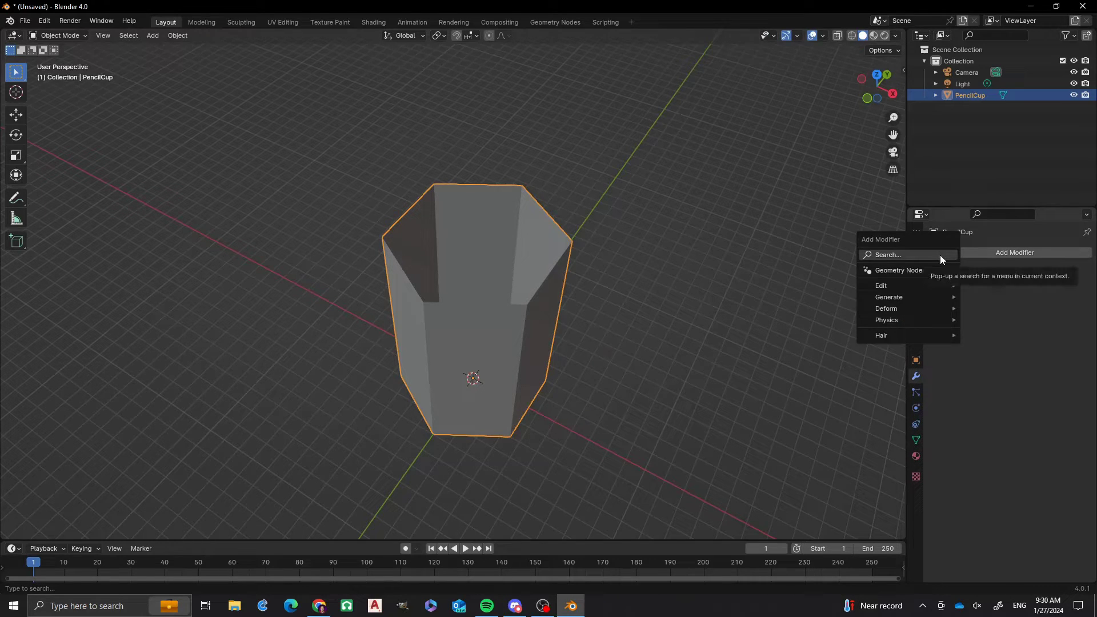
{"action": "left_click", "coordinate": [940, 255]}
{"action": "type", "text": "solidify"}
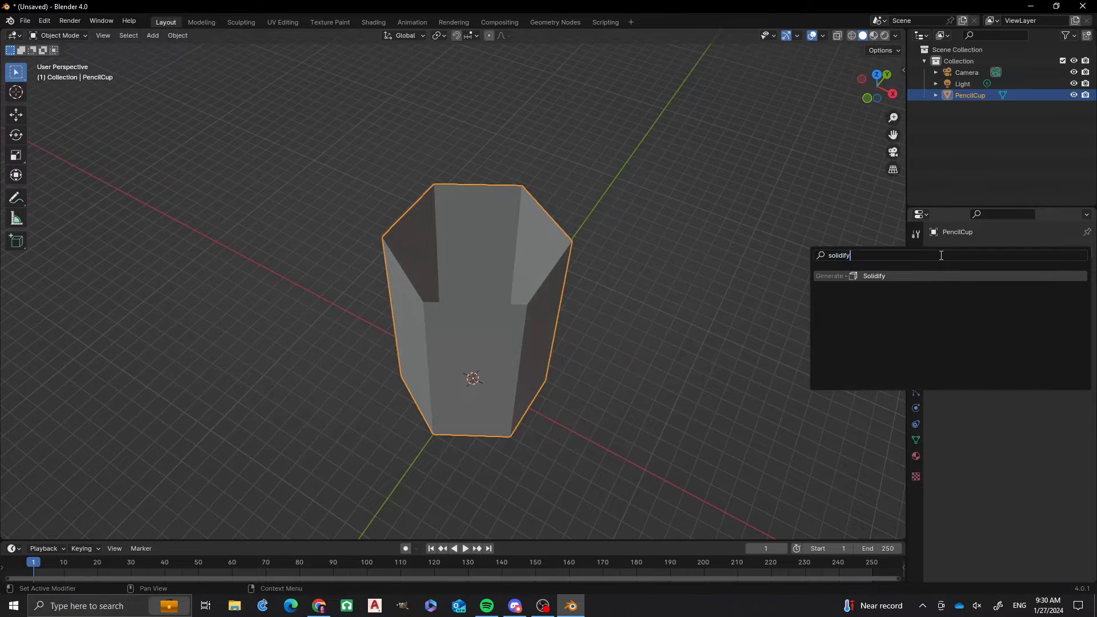
{"action": "key", "text": "Return"}
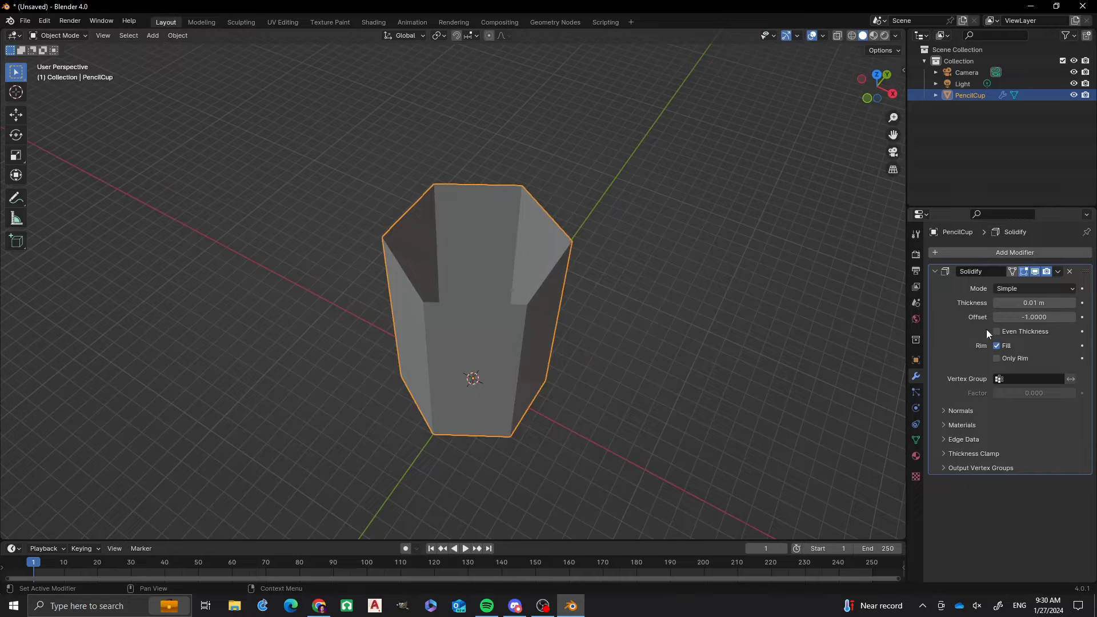
- Set the Solidify modifier's thickness to 5 m and enable Even Thickness
{"action": "left_click", "coordinate": [1024, 303]}
{"action": "type", "text": "0.05"}
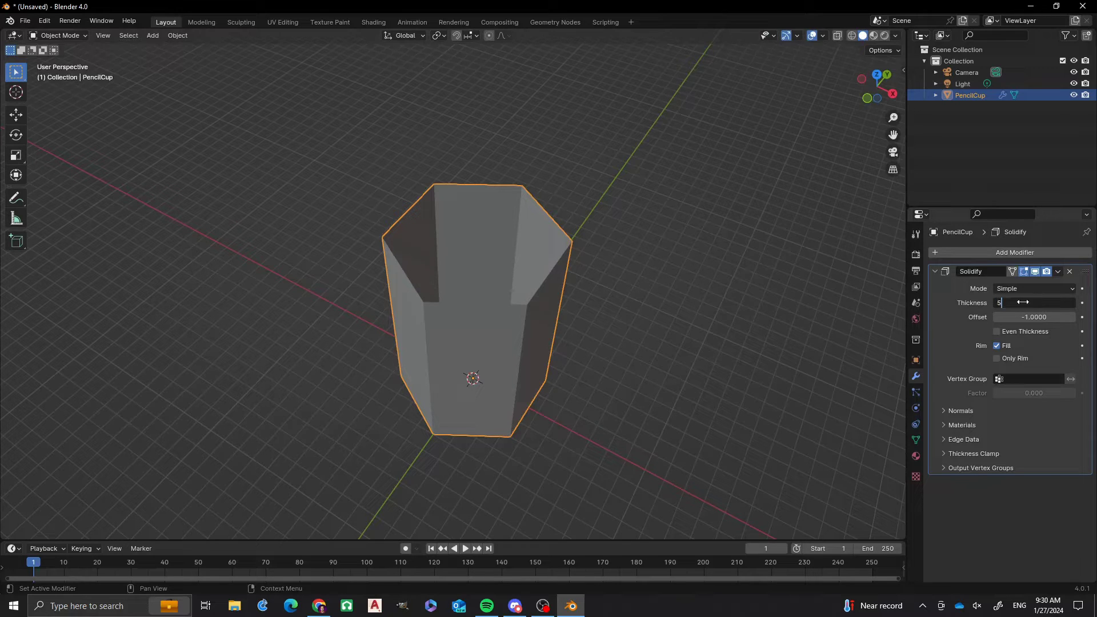
{"action": "key", "text": "Return"}
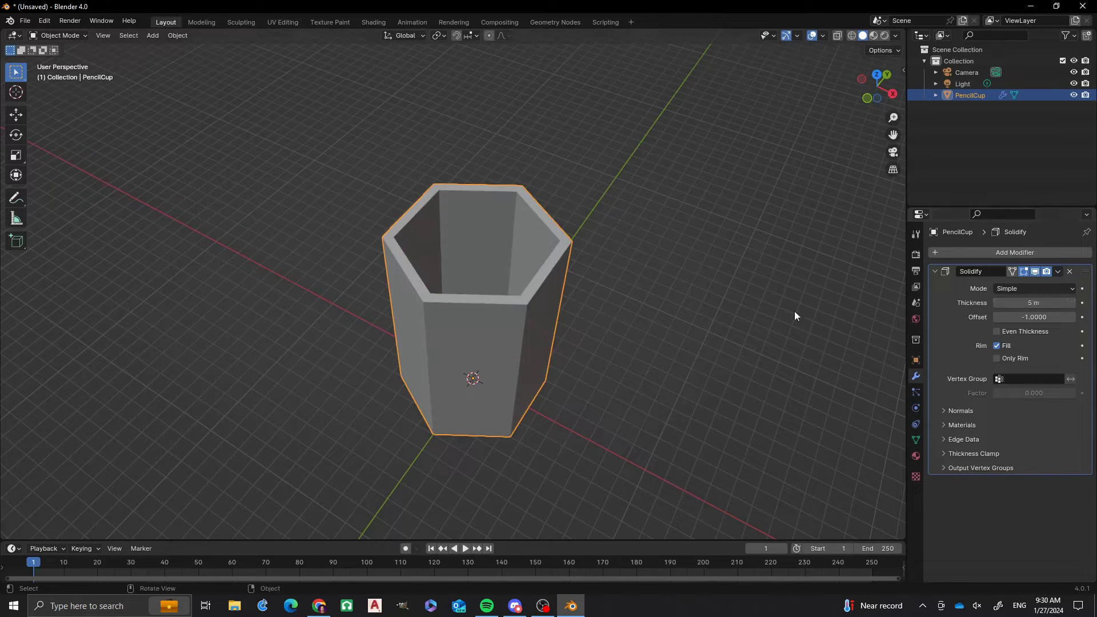
{"action": "left_click", "coordinate": [996, 332]}
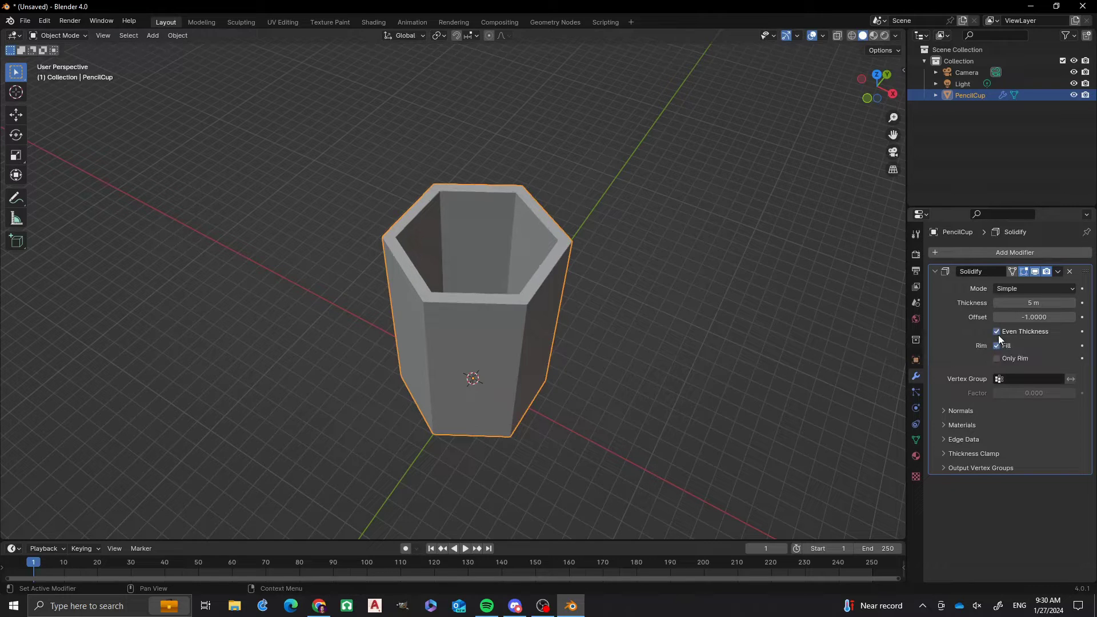
{"action": "left_click", "coordinate": [998, 335]}
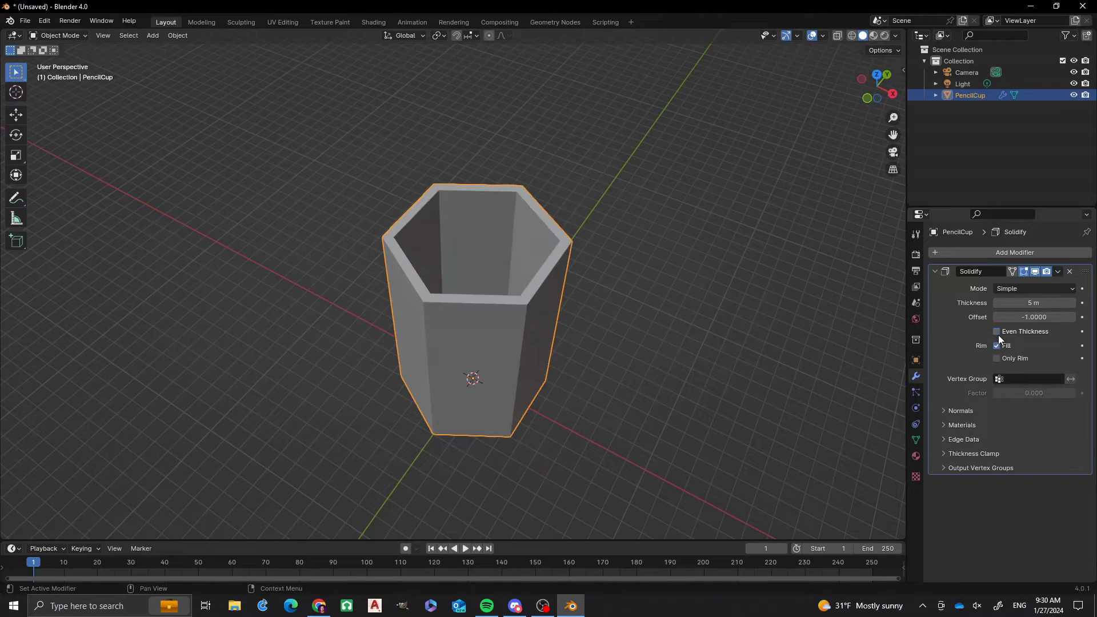
{"action": "left_click", "coordinate": [998, 332]}
{"action": "middle_click_drag", "start_coordinate": [546, 283], "coordinate": [526, 293]}
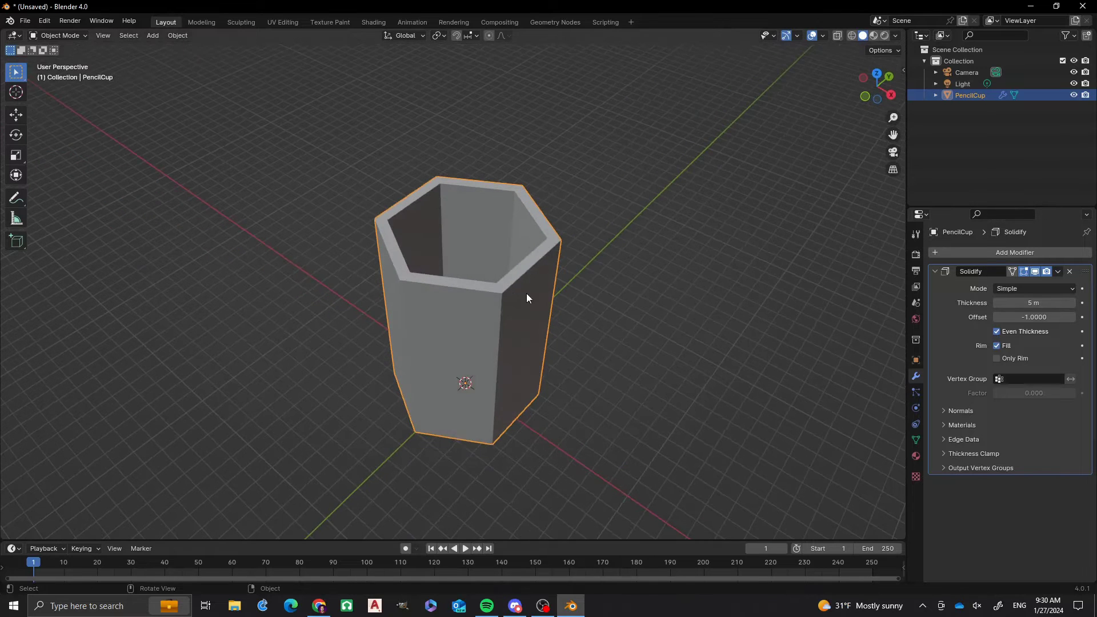
{"action": "scroll", "coordinate": [475, 256], "scroll_direction": "up", "scroll_amount": 3}
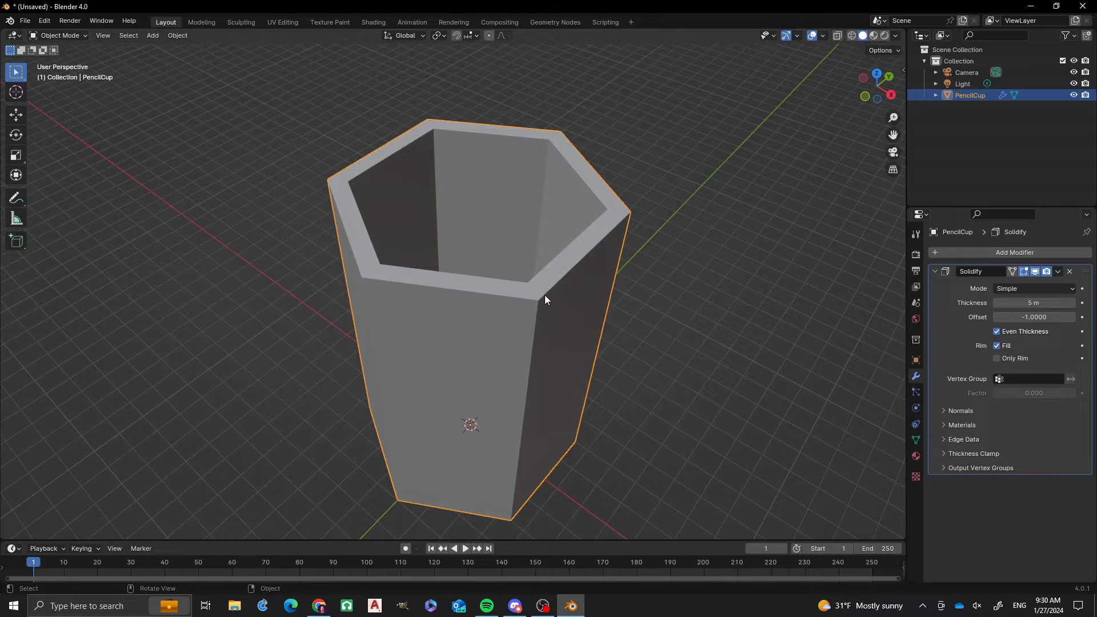
{"action": "mouse_move", "coordinate": [544, 296]}
{"action": "middle_mouse_down"}
{"action": "mouse_move", "coordinate": [536, 293]}
{"action": "mouse_move", "coordinate": [554, 288]}
{"action": "middle_mouse_up"}
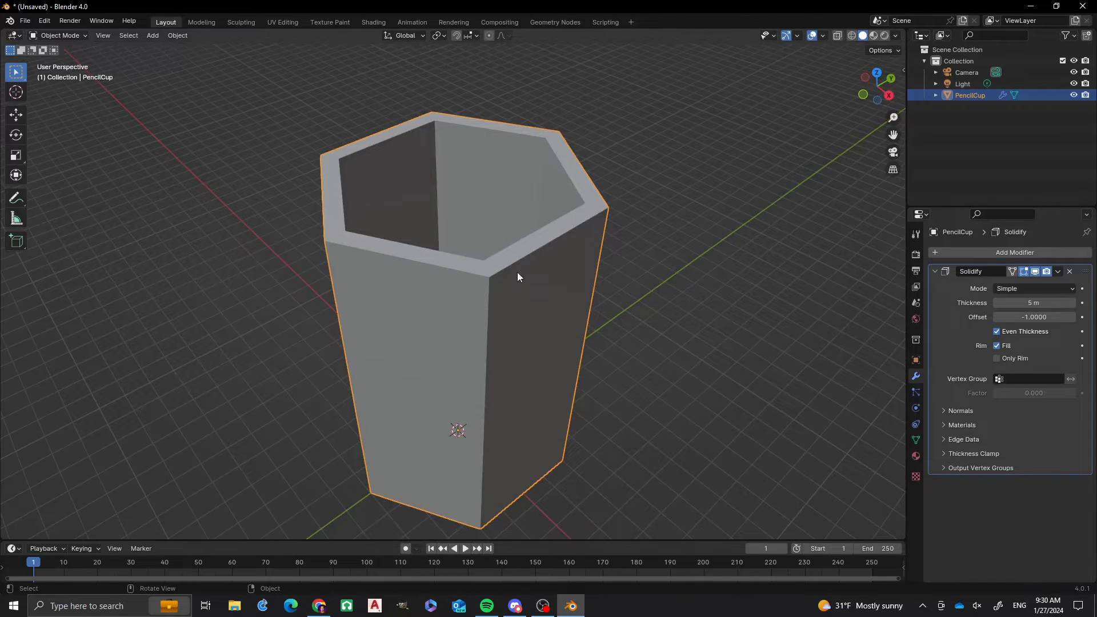
- Examine in Edit Mode which parts of the thickened cup are real, selectable mesh geometry
{"action": "key", "text": "Tab"}
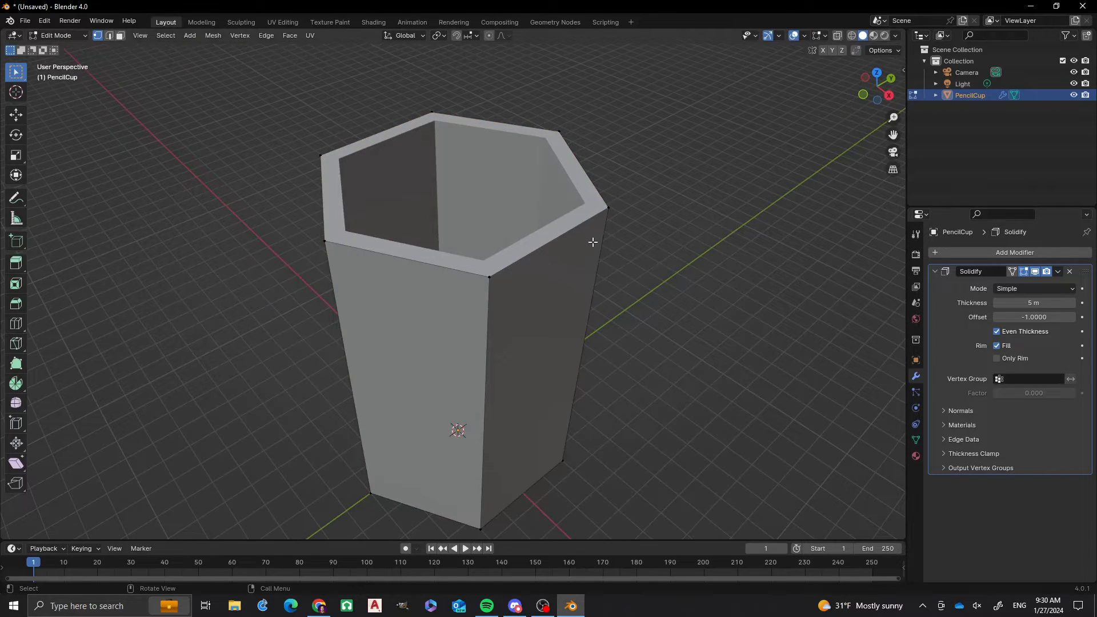
{"action": "key", "text": "a"}
{"action": "scroll", "coordinate": [509, 219], "scroll_direction": "down", "scroll_amount": 2}
{"action": "middle_click_drag", "start_coordinate": [508, 219], "coordinate": [540, 311]}
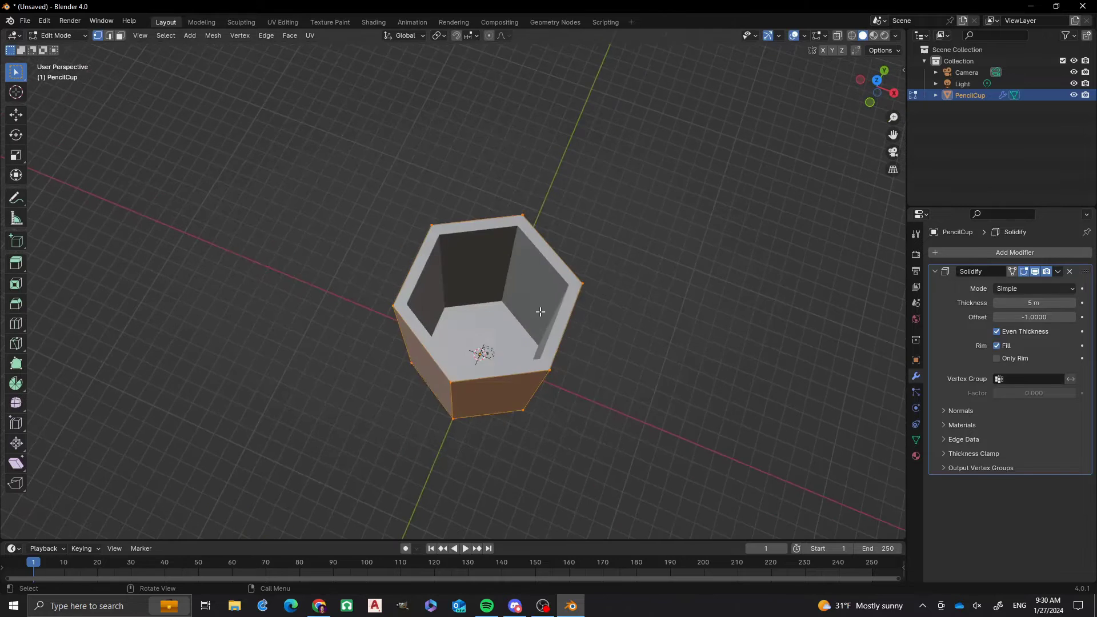
{"action": "scroll", "coordinate": [540, 311], "scroll_direction": "up", "scroll_amount": 2}
{"action": "middle_click_drag", "start_coordinate": [588, 279], "coordinate": [510, 253]}
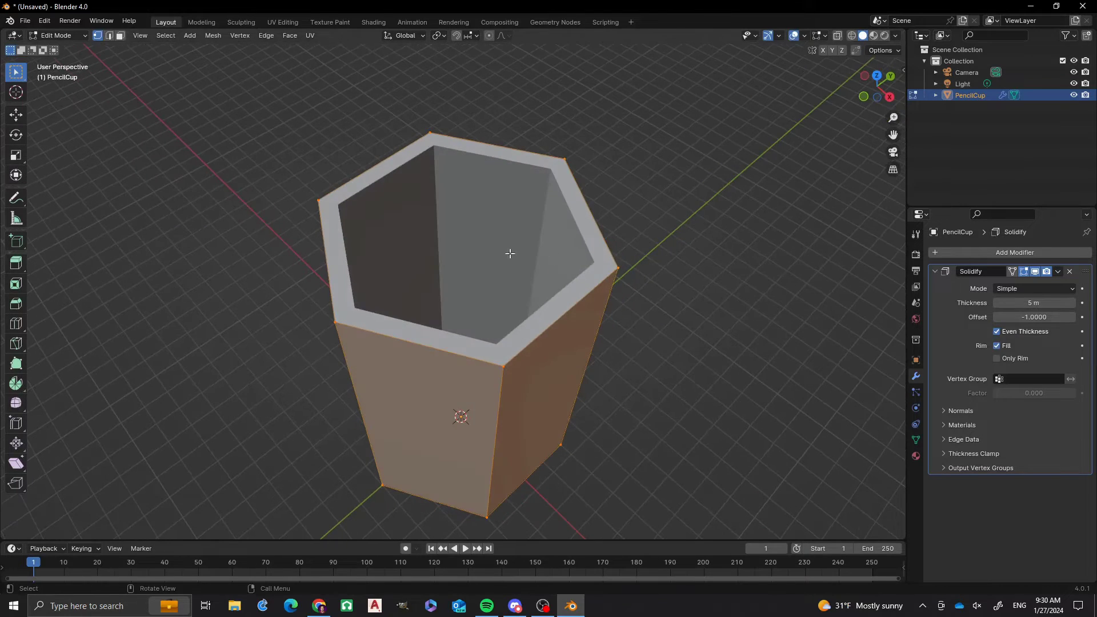
{"action": "middle_click_drag", "start_coordinate": [552, 288], "coordinate": [543, 318]}
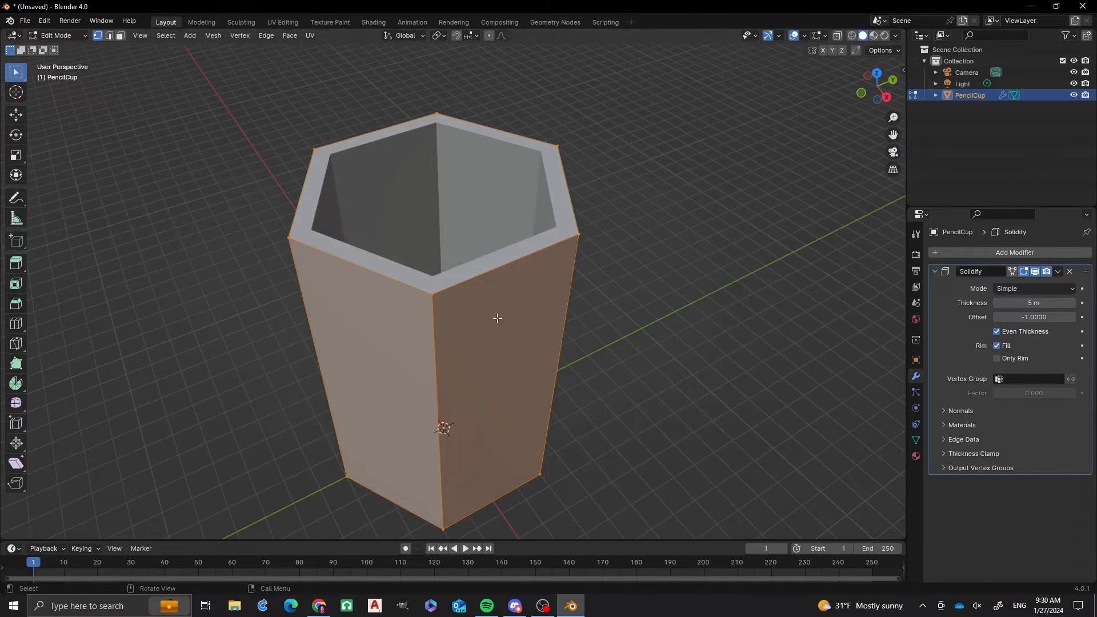
- Apply the Solidify modifier to the PencilCup in Object Mode
{"action": "key", "text": "Tab"}
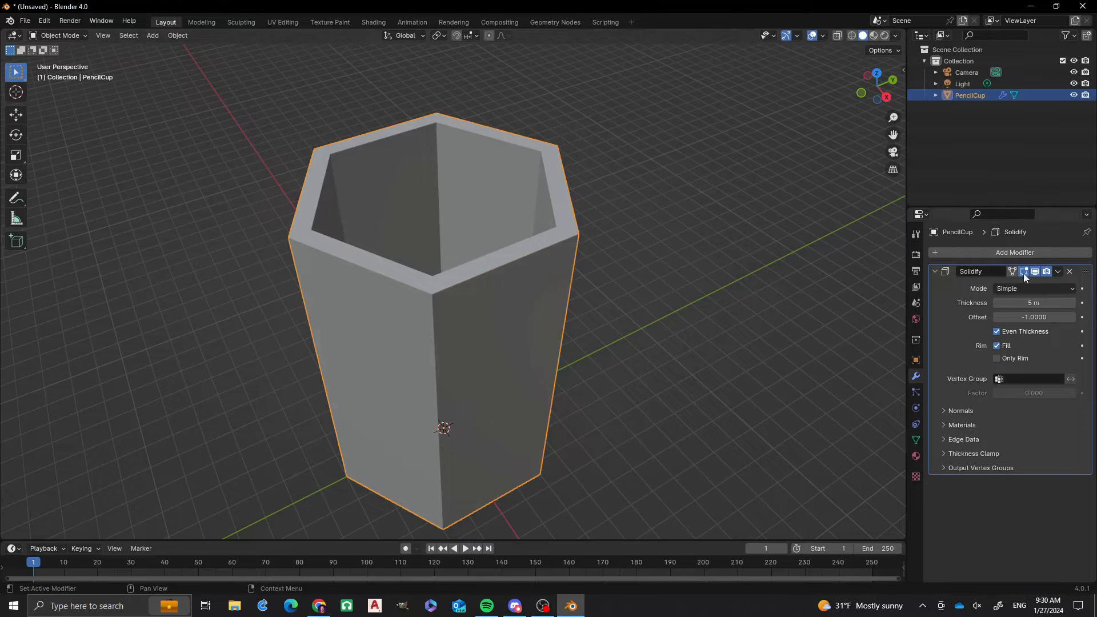
{"action": "left_click", "coordinate": [1059, 271]}
{"action": "left_click", "coordinate": [1016, 287]}
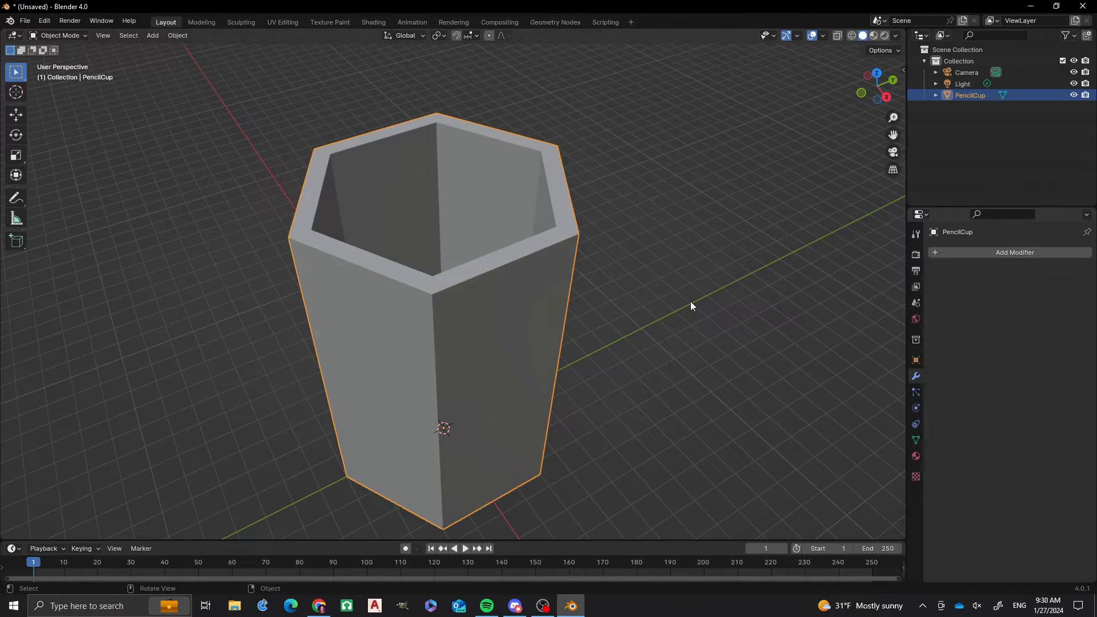
- In Edit Mode, add two evenly spaced horizontal loop cuts around the cup's outer walls, without sliding them
{"action": "key", "text": "Tab"}
{"action": "left_click", "coordinate": [583, 204]}
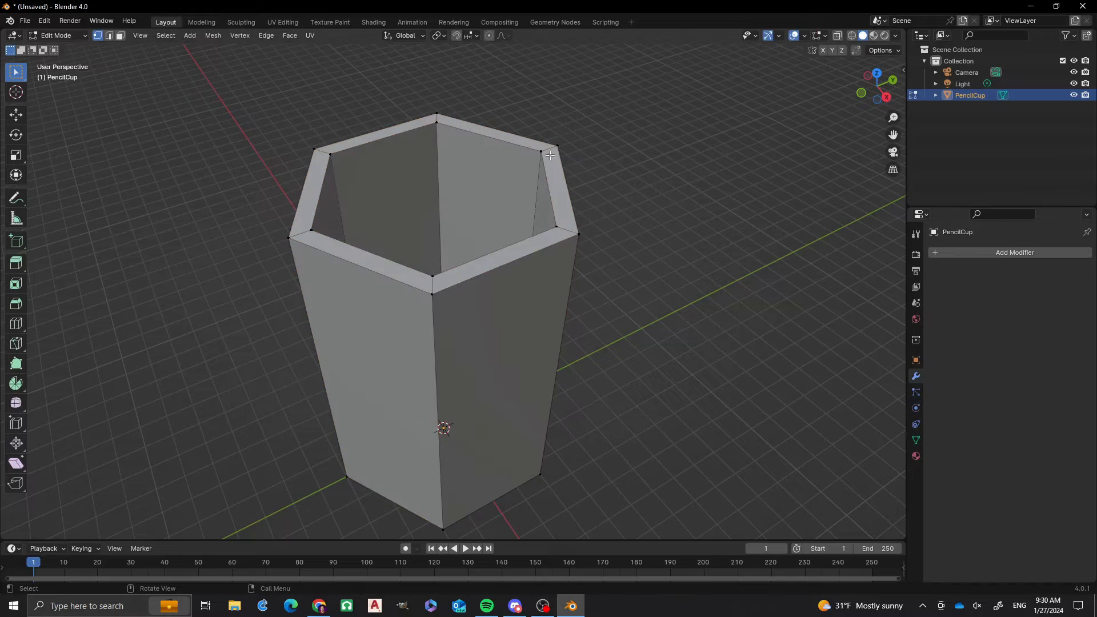
{"action": "scroll", "coordinate": [468, 216], "scroll_direction": "down", "scroll_amount": 3}
{"action": "middle_click_drag", "start_coordinate": [468, 216], "coordinate": [483, 326]}
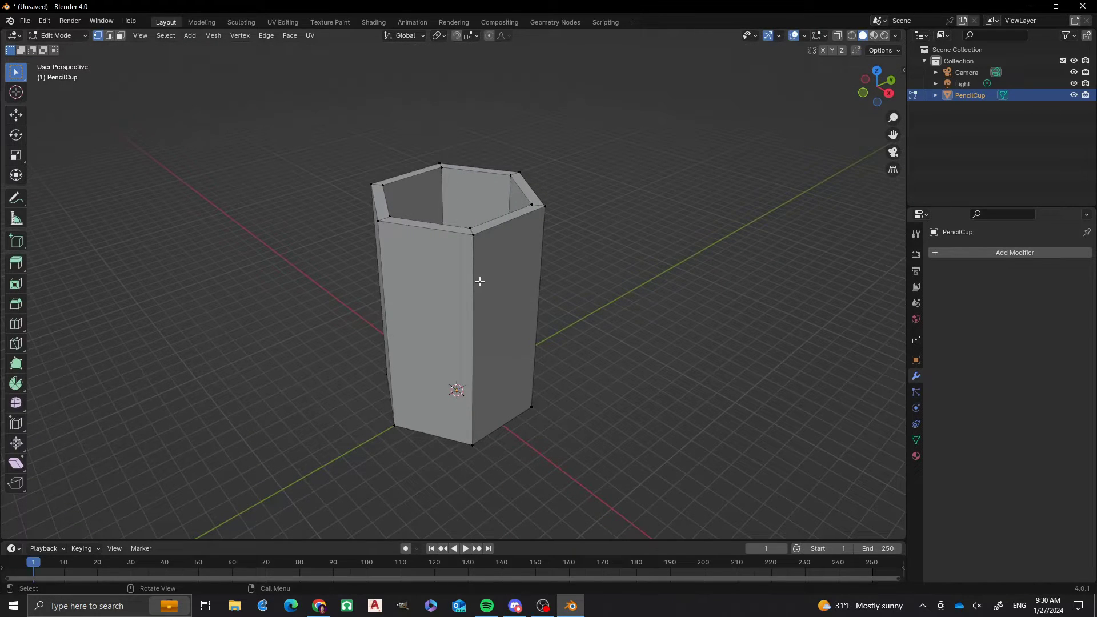
{"action": "scroll", "coordinate": [485, 257], "scroll_direction": "up", "scroll_amount": 1}
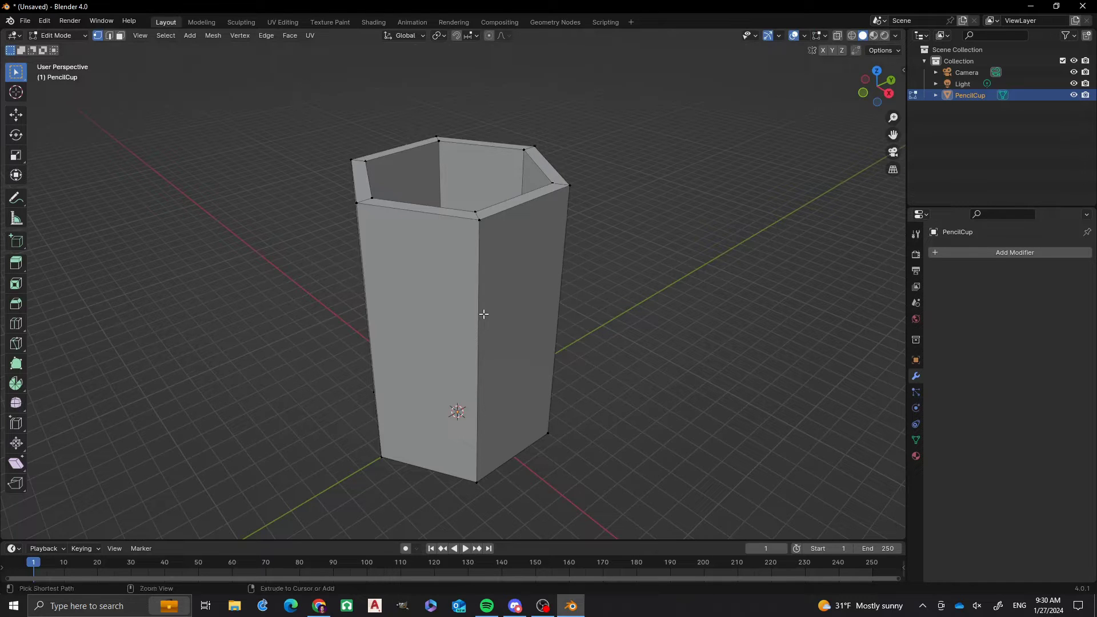
{"action": "key", "text": "ctrl+r"}
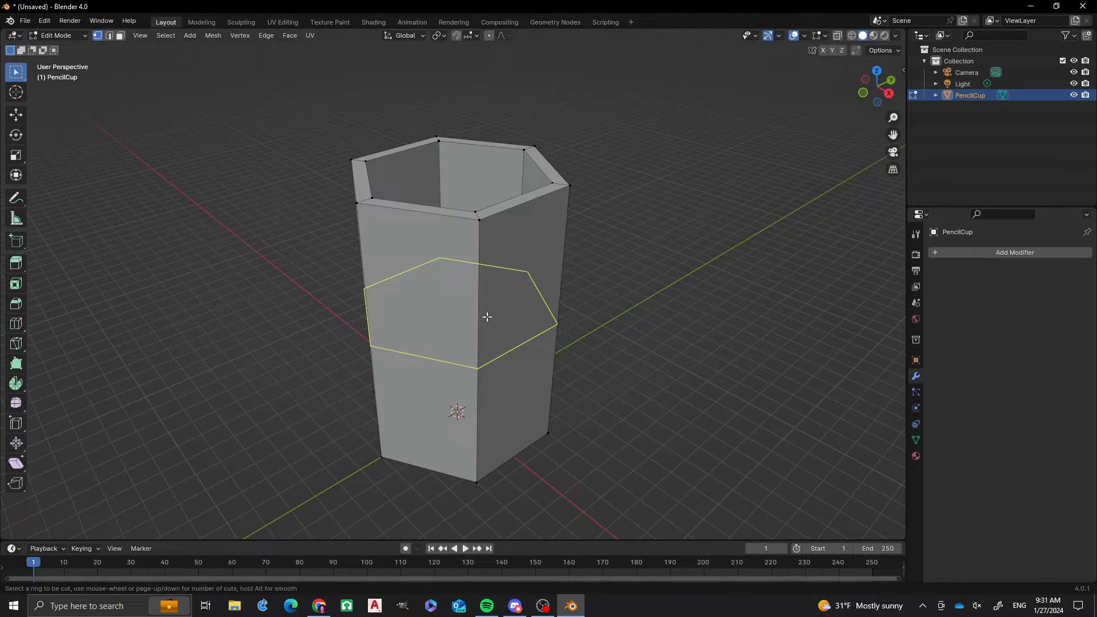
{"action": "scroll", "coordinate": [486, 316], "scroll_direction": "up", "scroll_amount": 1}
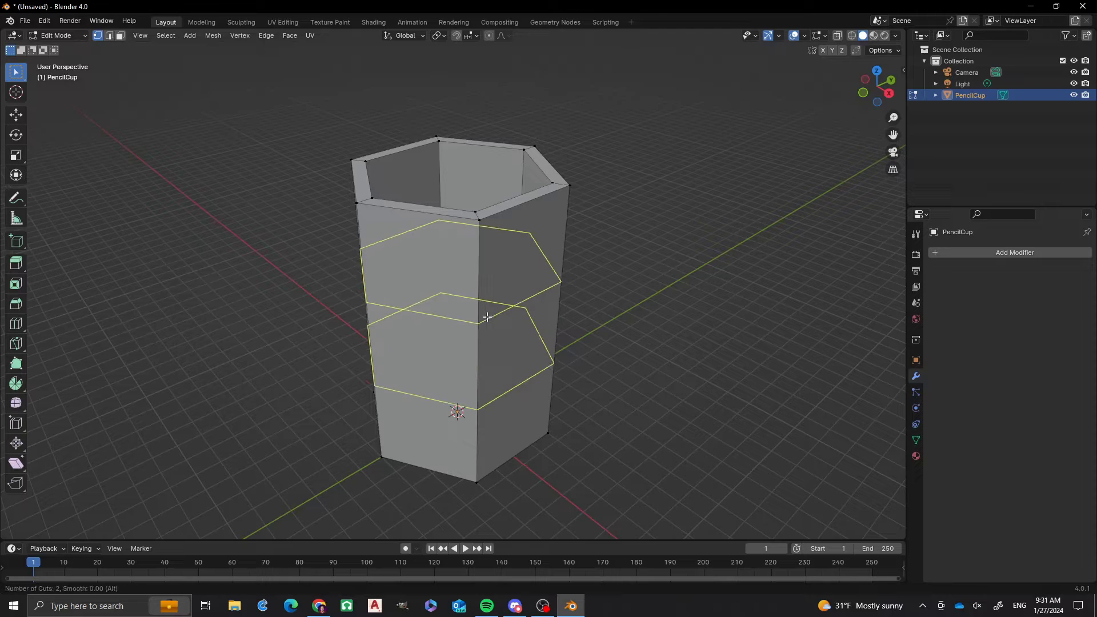
{"action": "left_click", "coordinate": [486, 316]}
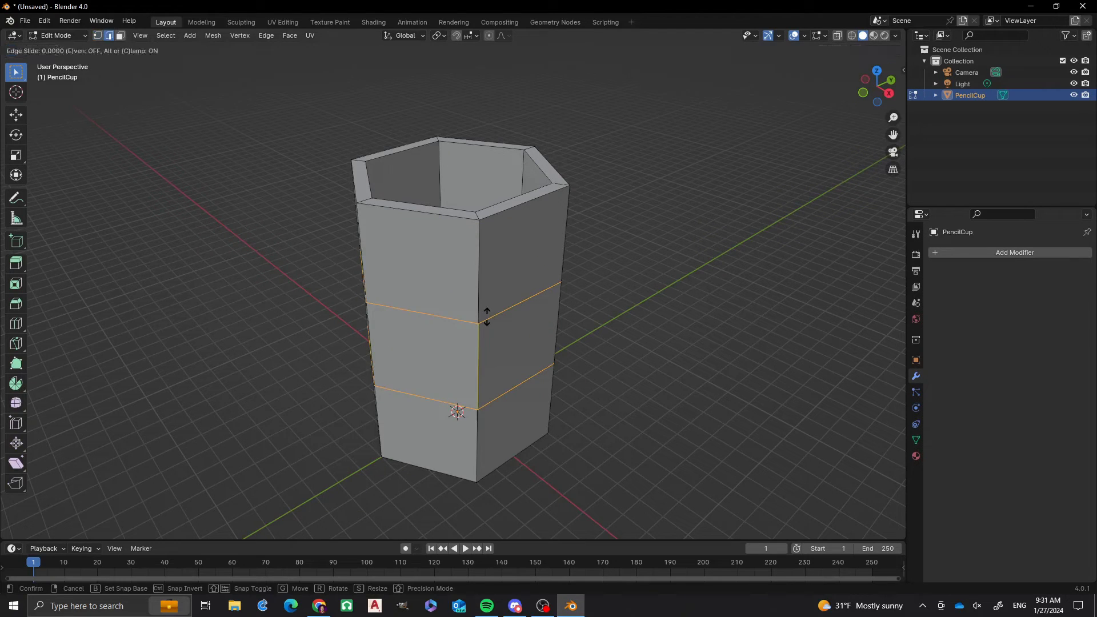
{"action": "left_click", "coordinate": [487, 316]}
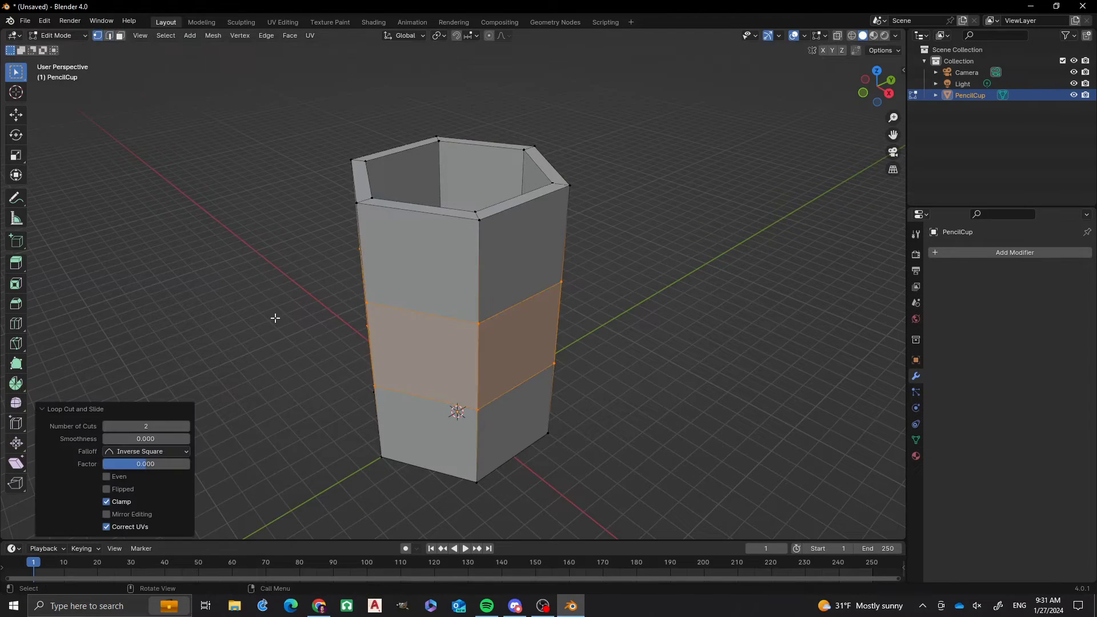
- Select only the upper of the two outer edge loops and set its median Z position to 105 m
{"action": "key", "text": "1"}
{"action": "left_click", "coordinate": [363, 310]}
{"action": "middle_click_drag", "start_coordinate": [286, 306], "coordinate": [430, 354]}
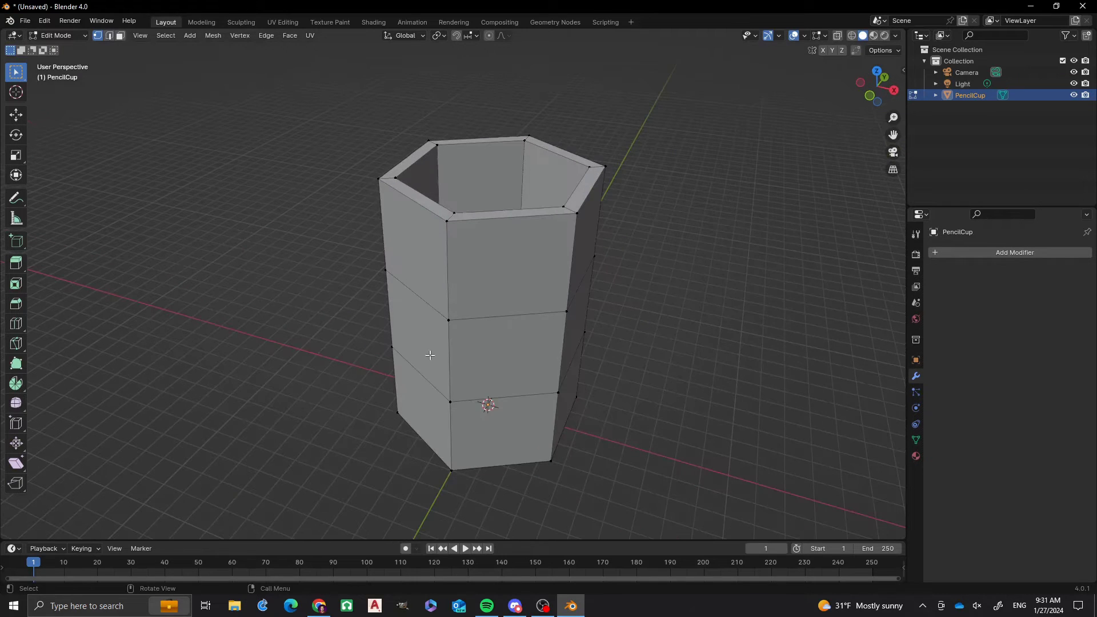
{"action": "left_click", "coordinate": [493, 317], "text": "alt"}
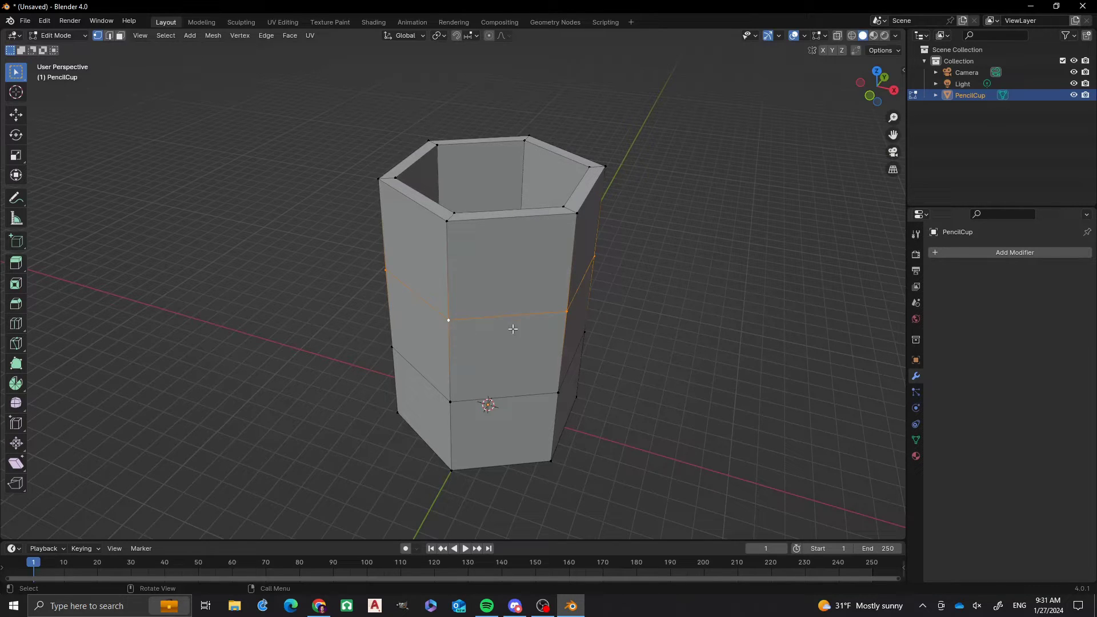
{"action": "key", "text": "n"}
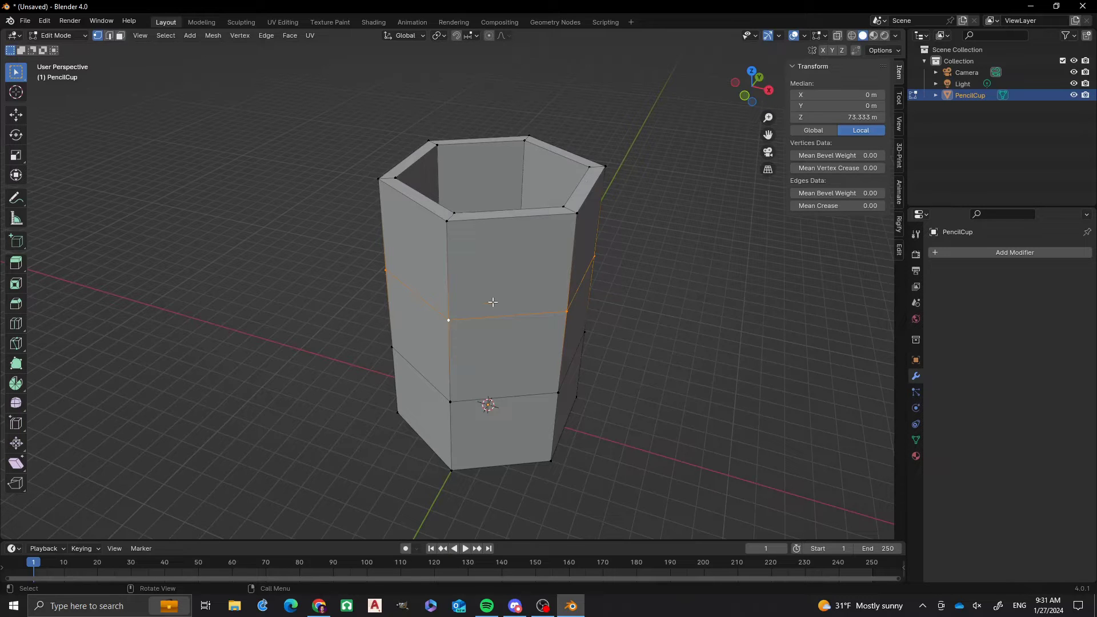
{"action": "left_click", "coordinate": [838, 115]}
{"action": "type", "text": "105"}
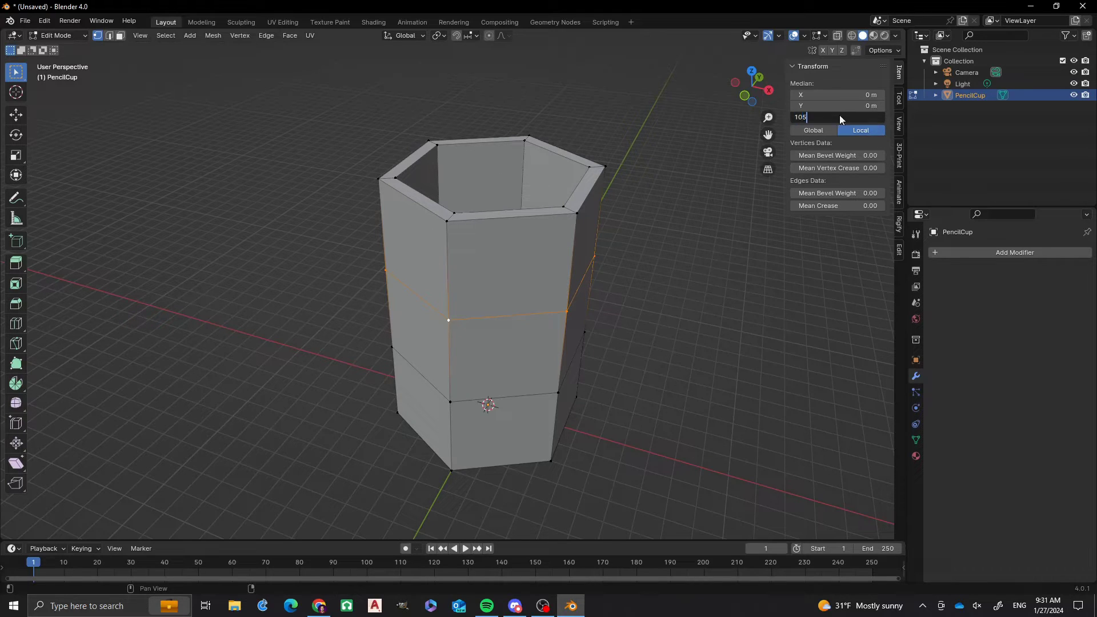
{"action": "key", "text": "Return"}
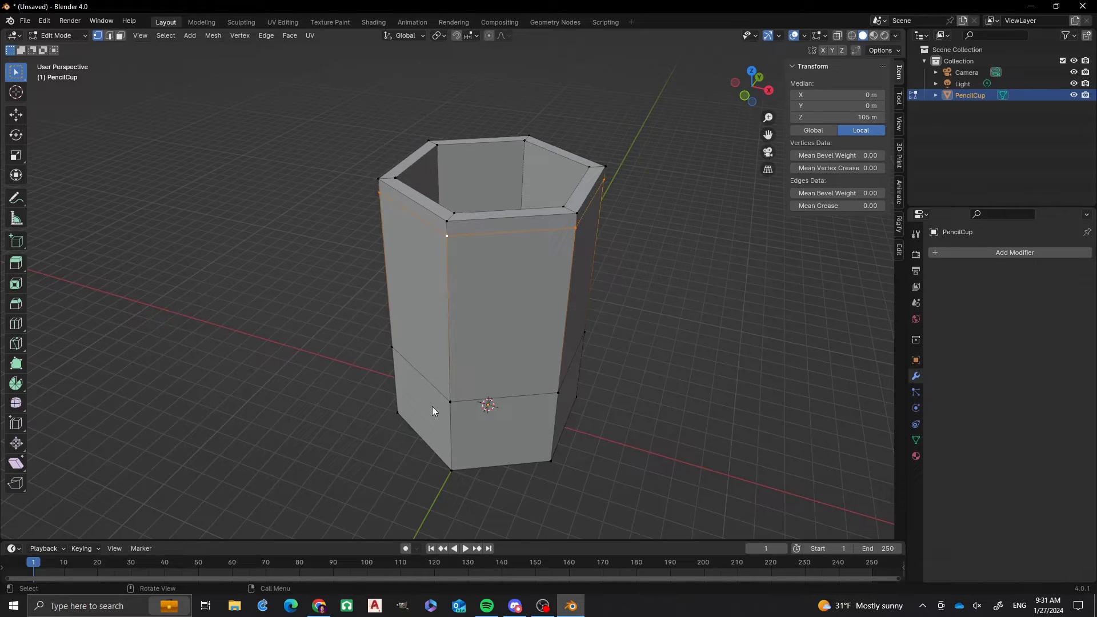
- Select the lower outer edge loop and set its median Z position to 20 m
{"action": "left_click", "coordinate": [471, 400], "text": "alt"}
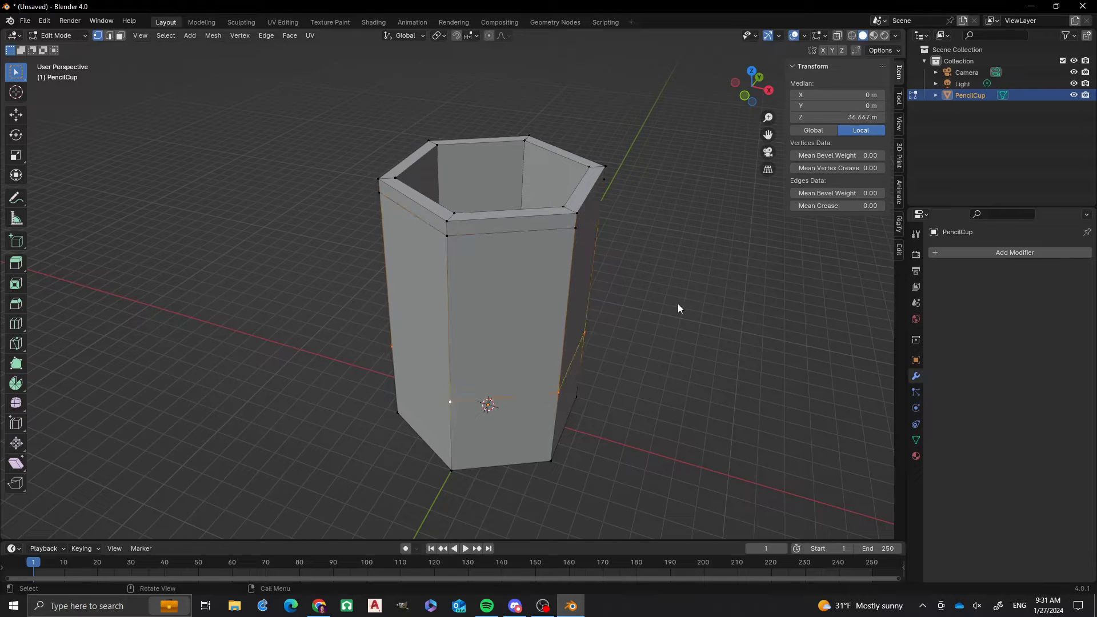
{"action": "left_click", "coordinate": [815, 118]}
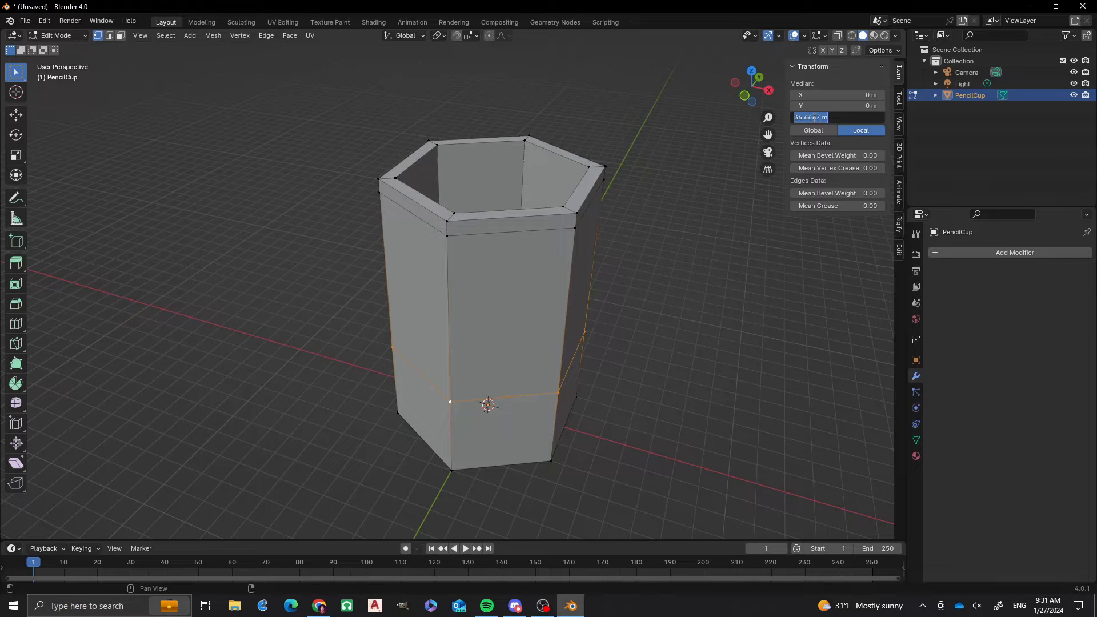
{"action": "type", "text": "20"}
{"action": "key", "text": "Return"}
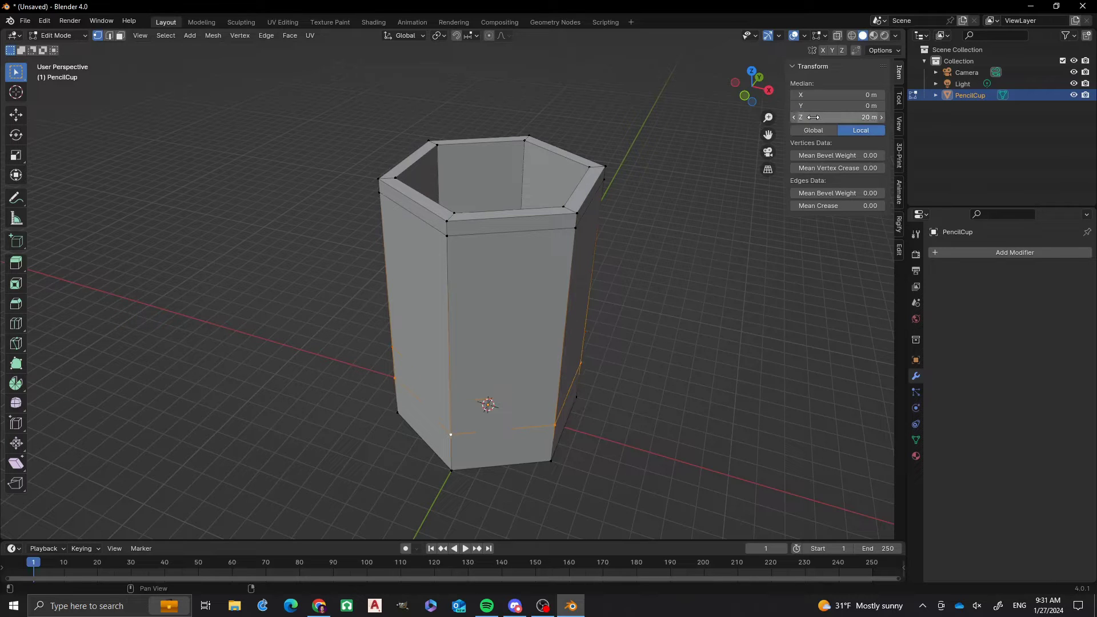
{"action": "middle_click_drag", "start_coordinate": [448, 444], "coordinate": [519, 392]}
{"action": "scroll", "coordinate": [530, 380], "scroll_direction": "up", "scroll_amount": 3}
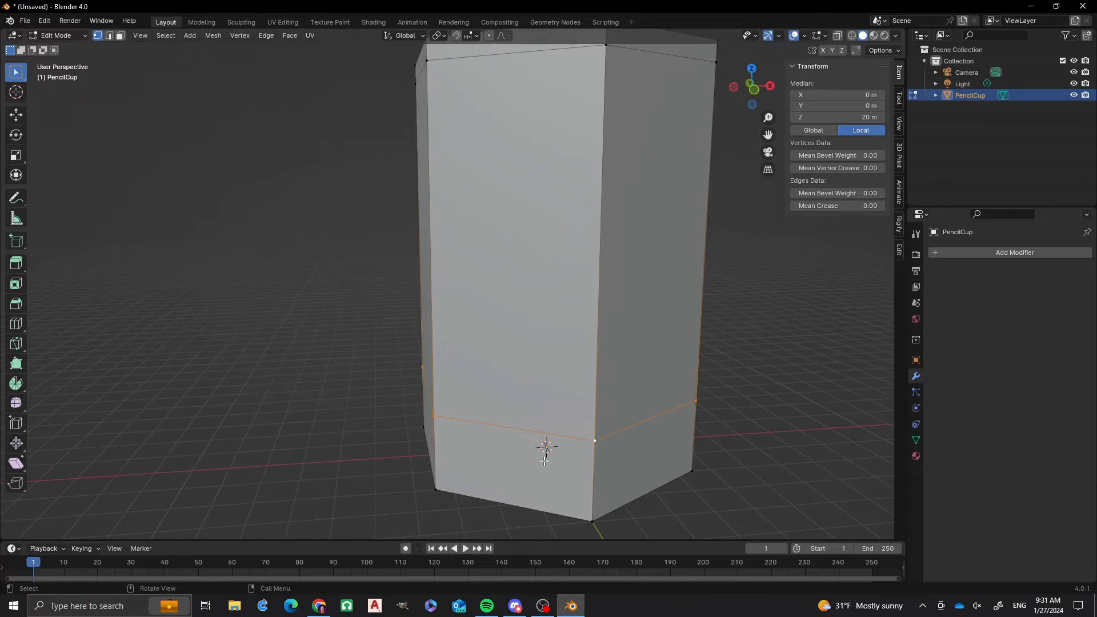
- Duplicate the front outer corner vertex of the cup's rim and move the copy -2 m along Y
{"action": "scroll", "coordinate": [458, 444], "scroll_direction": "down", "scroll_amount": 3}
{"action": "middle_click_drag", "start_coordinate": [471, 381], "coordinate": [519, 384]}
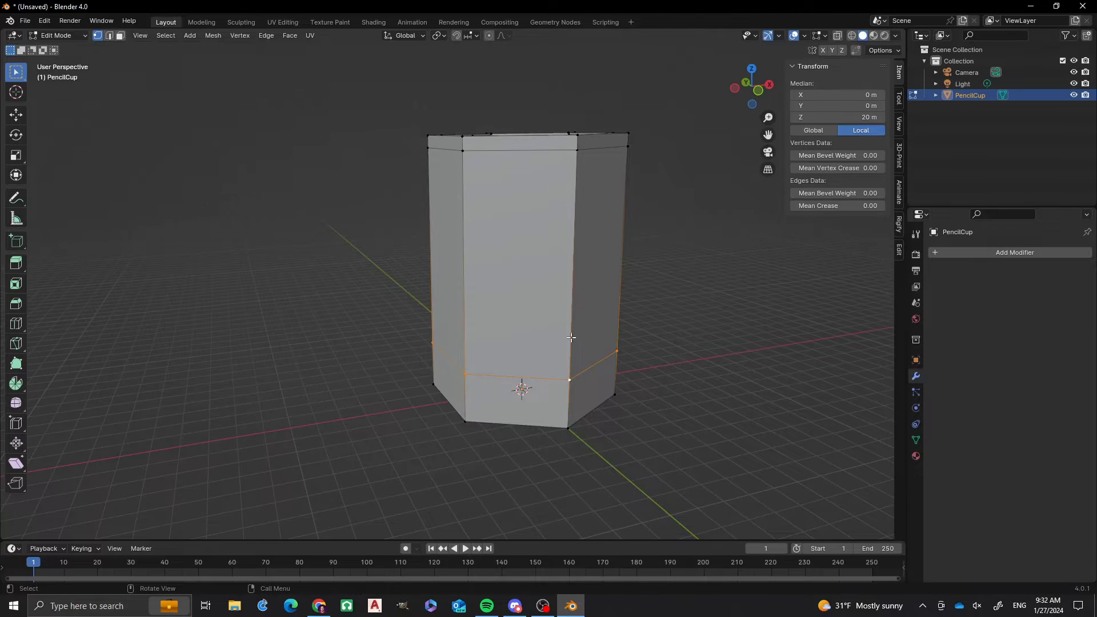
{"action": "middle_click_drag", "start_coordinate": [571, 338], "coordinate": [554, 365]}
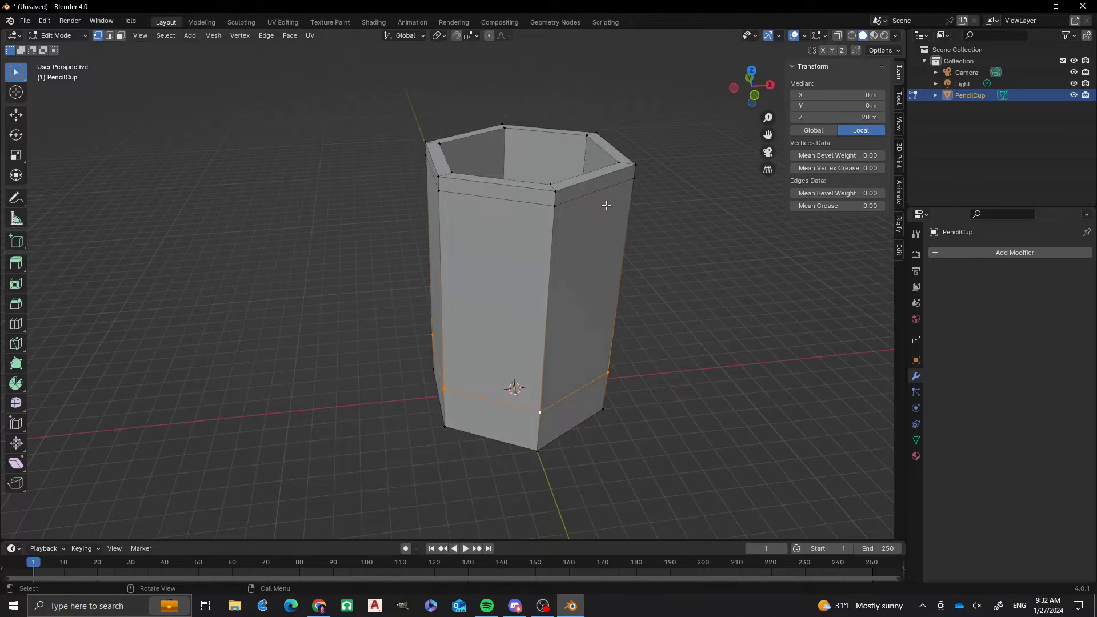
{"action": "left_click", "coordinate": [558, 195]}
{"action": "middle_click_drag", "start_coordinate": [429, 326], "coordinate": [617, 273]}
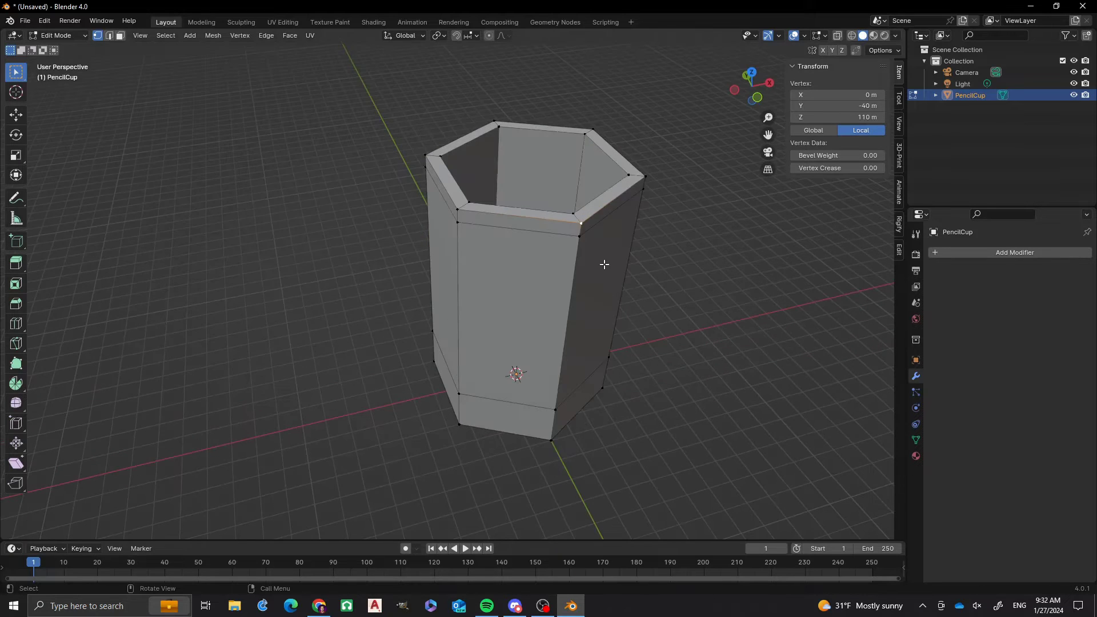
{"action": "scroll", "coordinate": [604, 265], "scroll_direction": "up", "scroll_amount": 1}
{"action": "middle_click_drag", "start_coordinate": [717, 306], "coordinate": [573, 286], "text": "ctrl"}
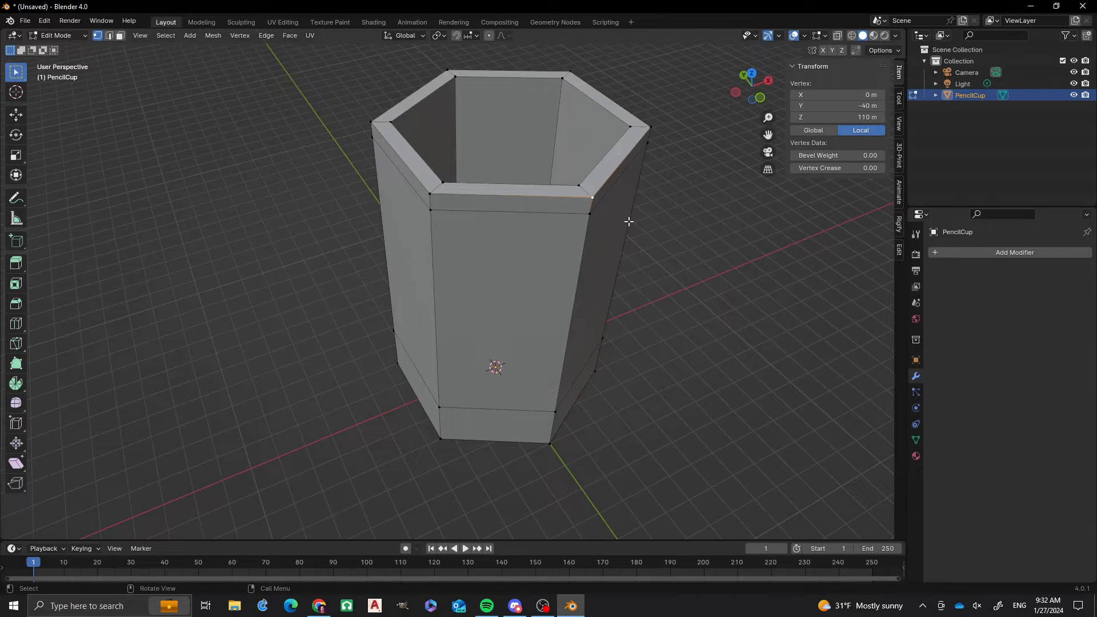
{"action": "key", "text": "g"}
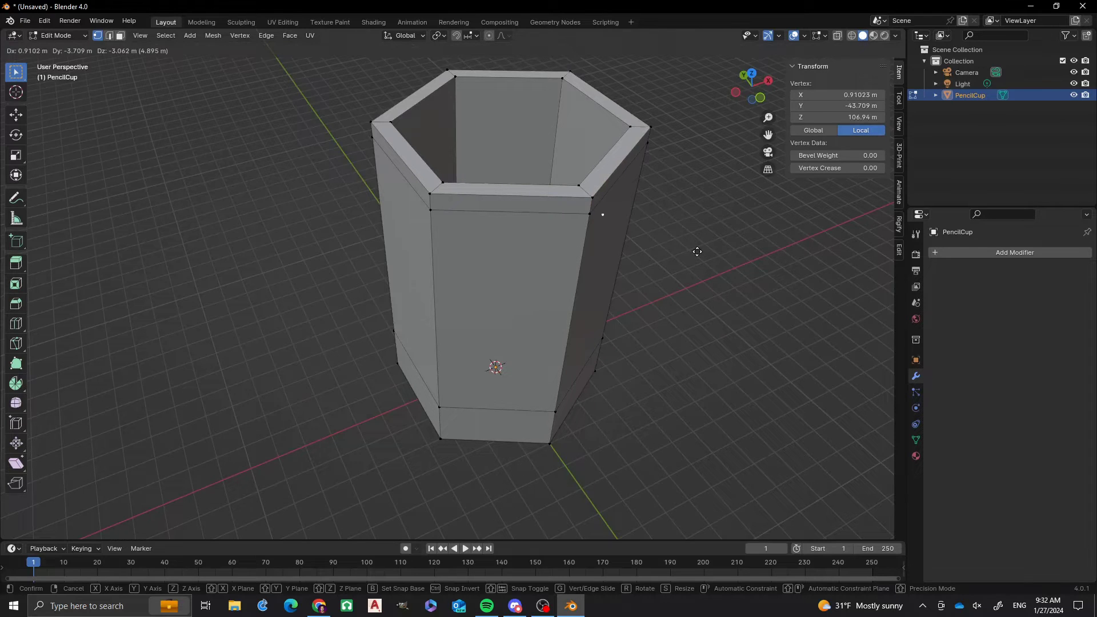
{"action": "key", "text": "y"}
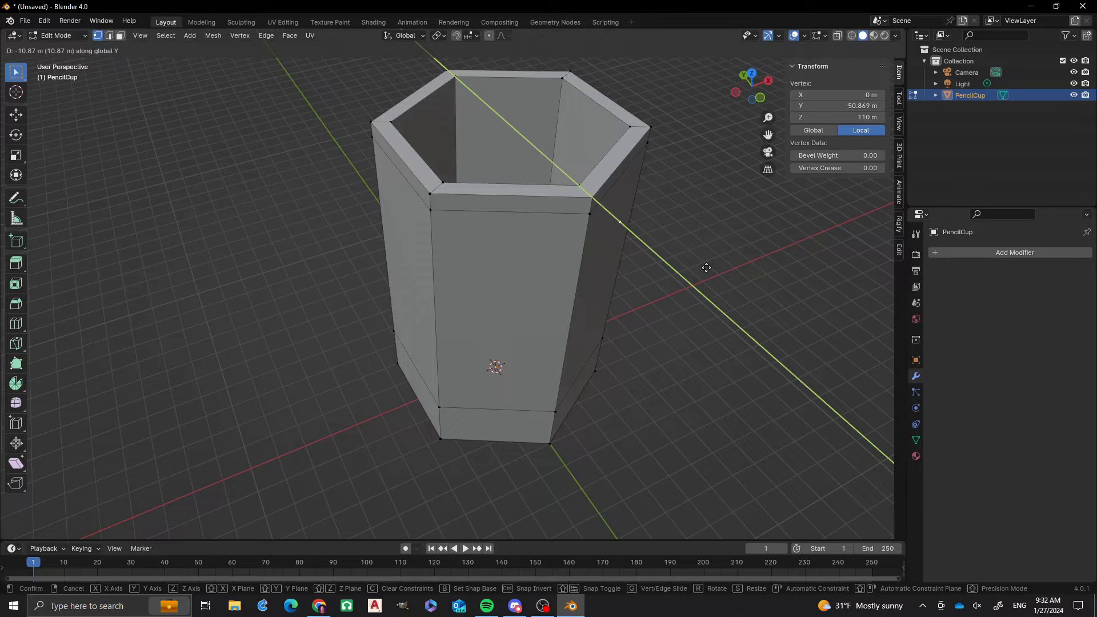
{"action": "type", "text": "-2"}
{"action": "key", "text": "Return"}
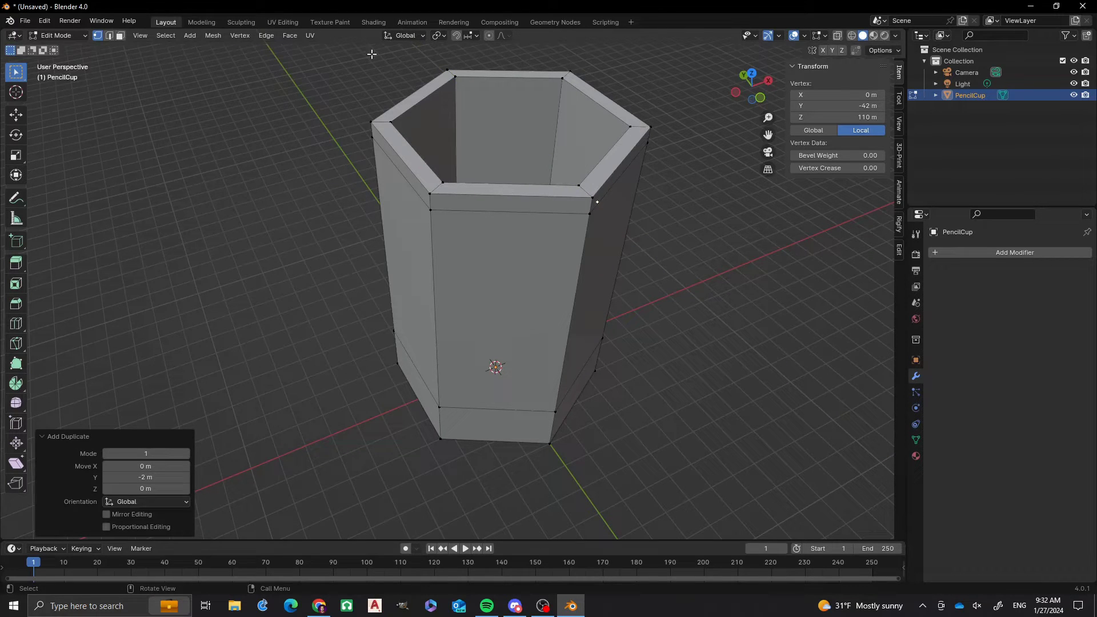
{"action": "key", "text": "g"}
- In face selection mode, select the ring of outer faces between the rim and the upper edge loop
{"action": "middle_click_drag", "start_coordinate": [589, 277], "coordinate": [566, 324], "text": "shift"}
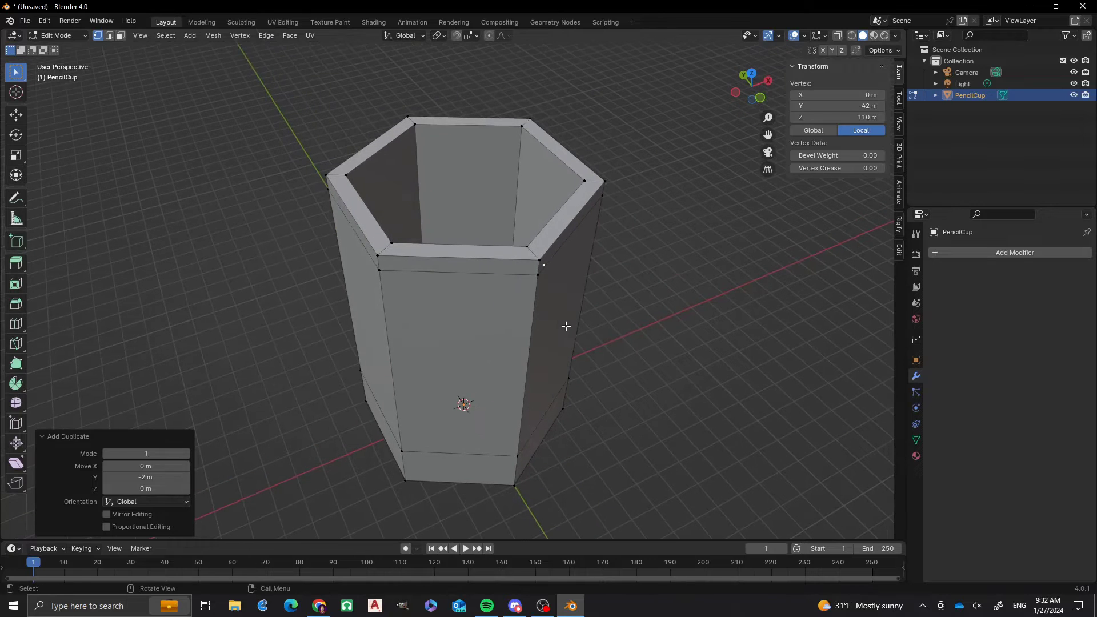
{"action": "scroll", "coordinate": [495, 285], "scroll_direction": "up", "scroll_amount": 1}
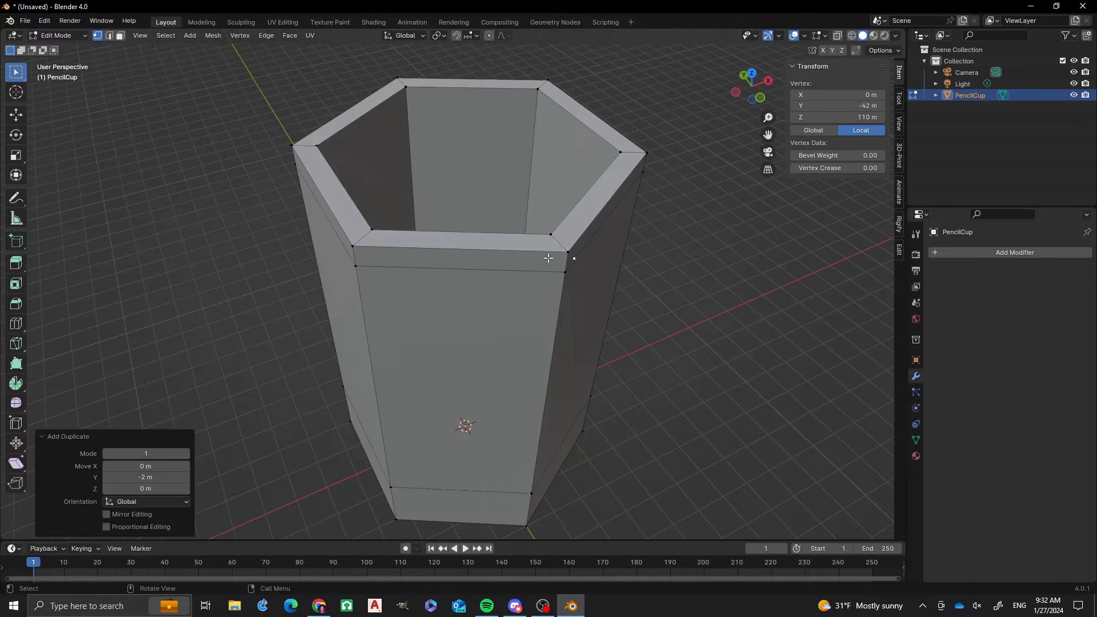
{"action": "key", "text": "3"}
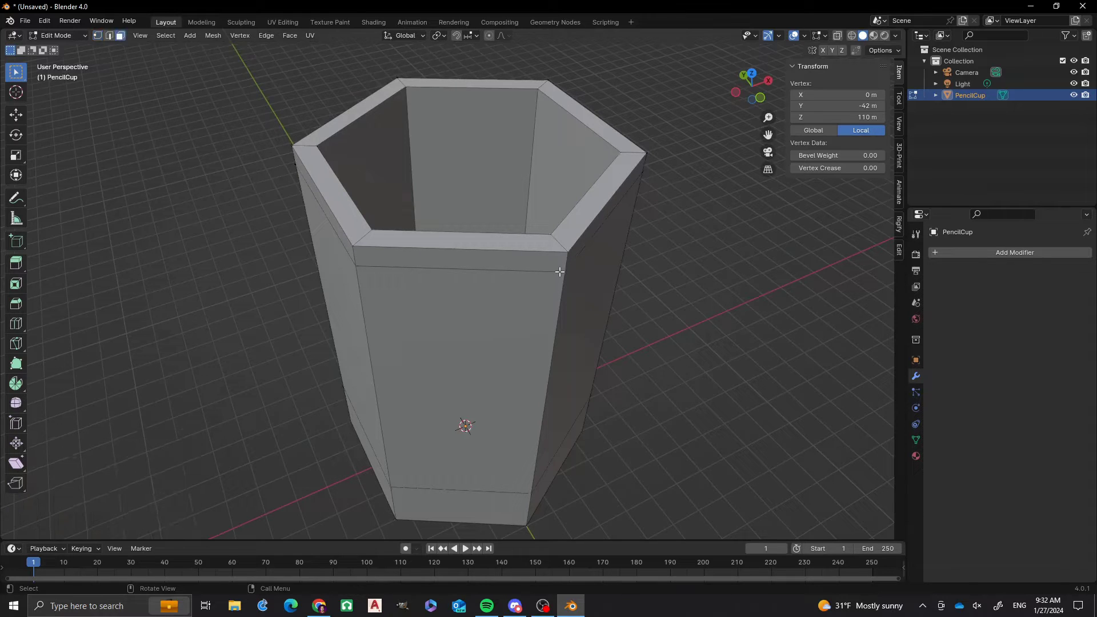
{"action": "key", "text": "ctrl+z"}
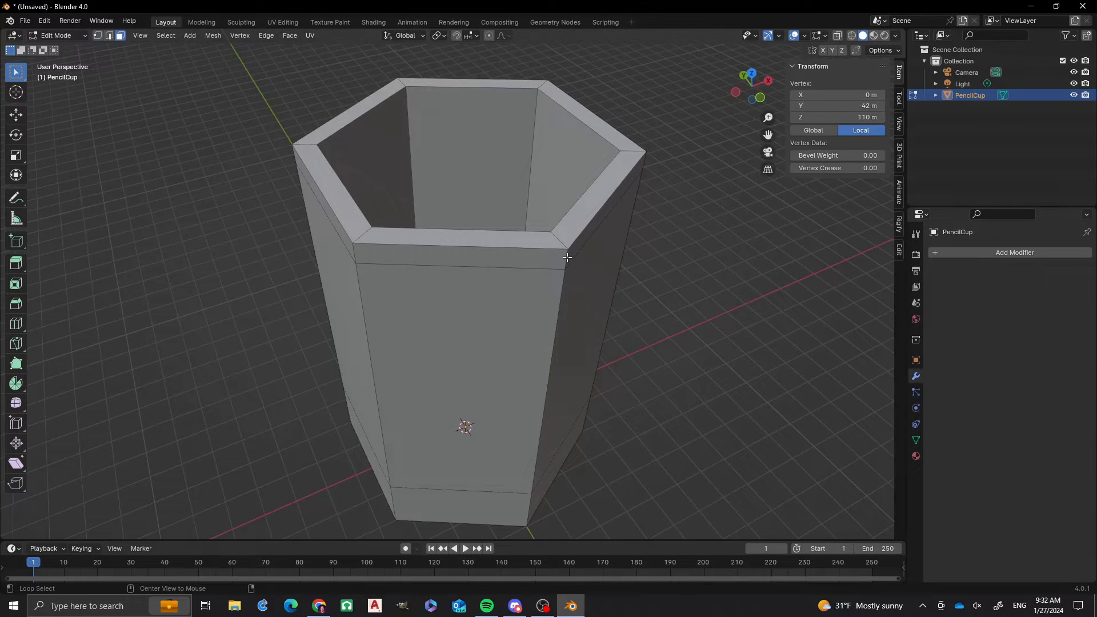
{"action": "left_click", "coordinate": [566, 258], "text": "alt"}
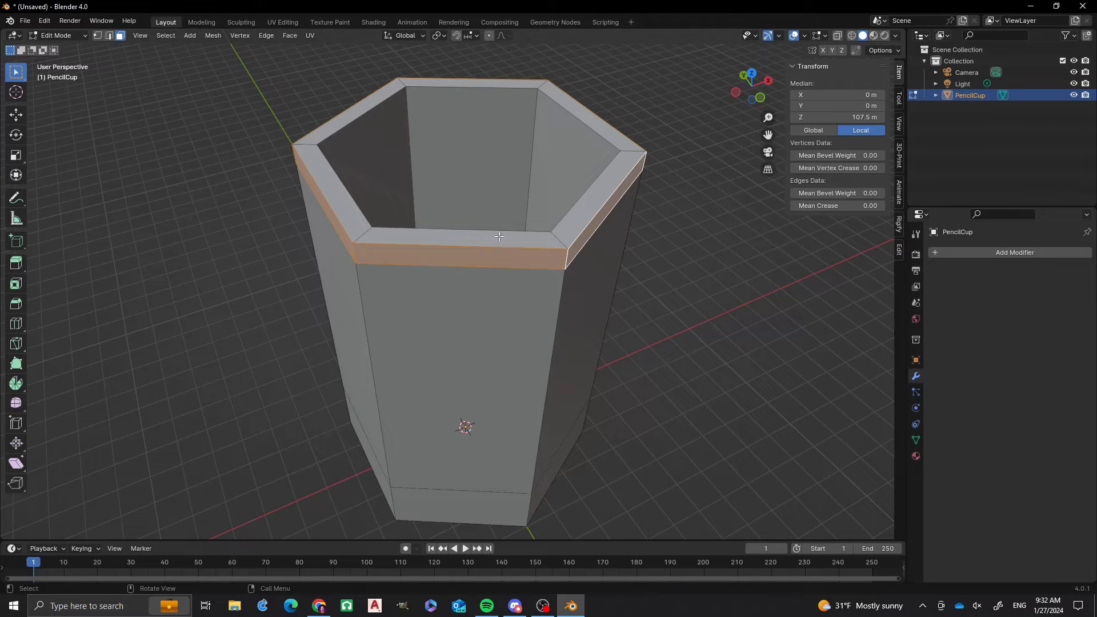
- Return to vertex selection mode, enable snapping to vertices, and extend snapping to rotating and scaling
{"action": "left_click", "coordinate": [98, 36]}
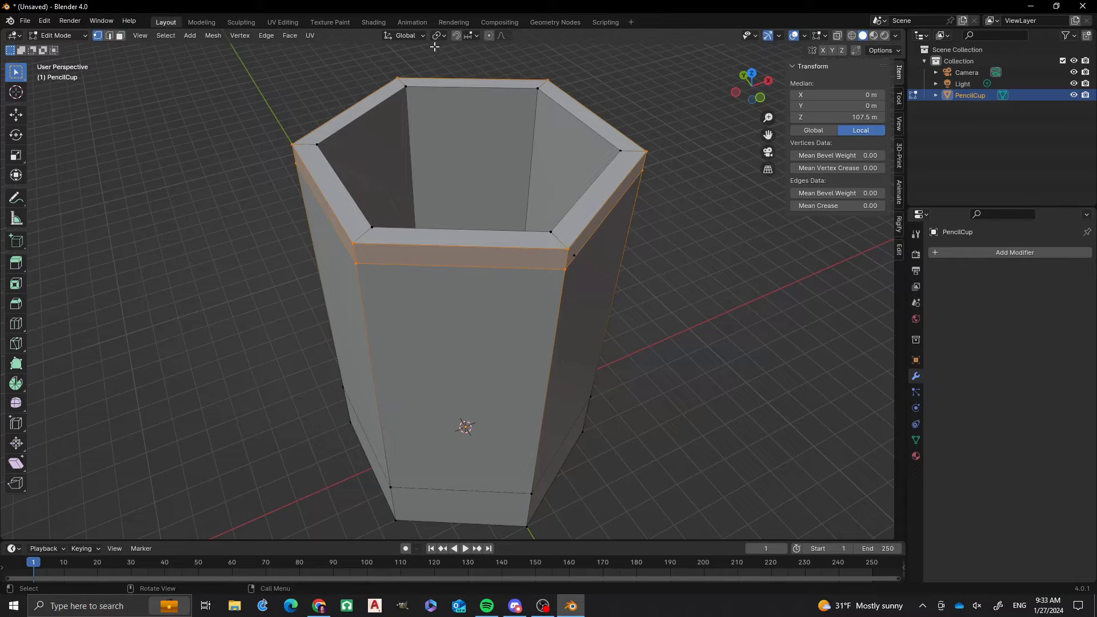
{"action": "left_click", "coordinate": [456, 36]}
{"action": "left_click", "coordinate": [475, 36]}
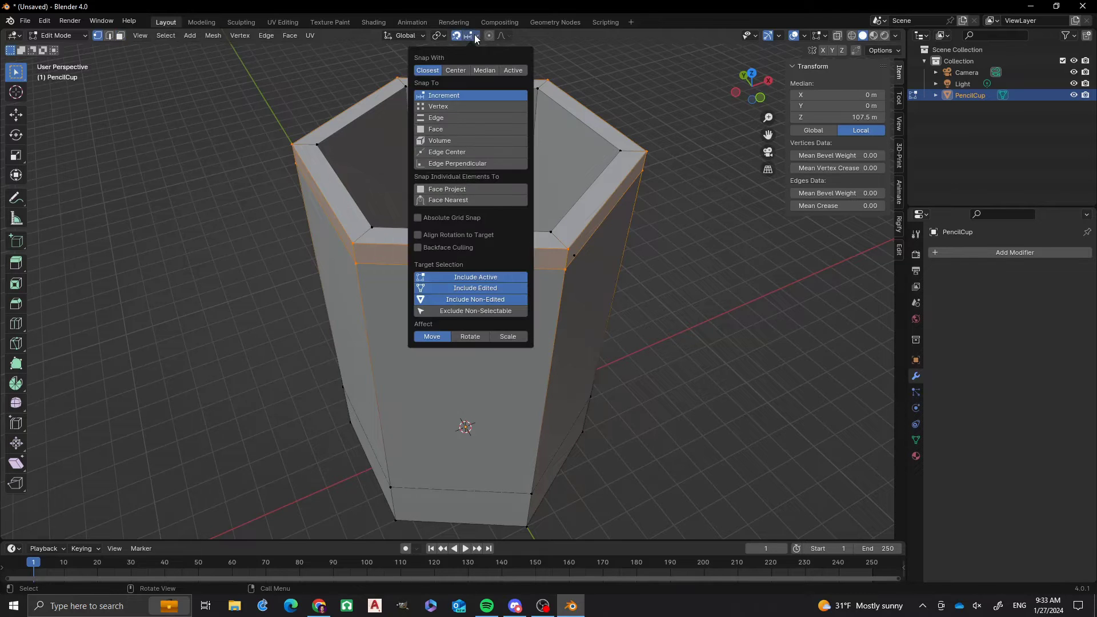
{"action": "left_click", "coordinate": [442, 107]}
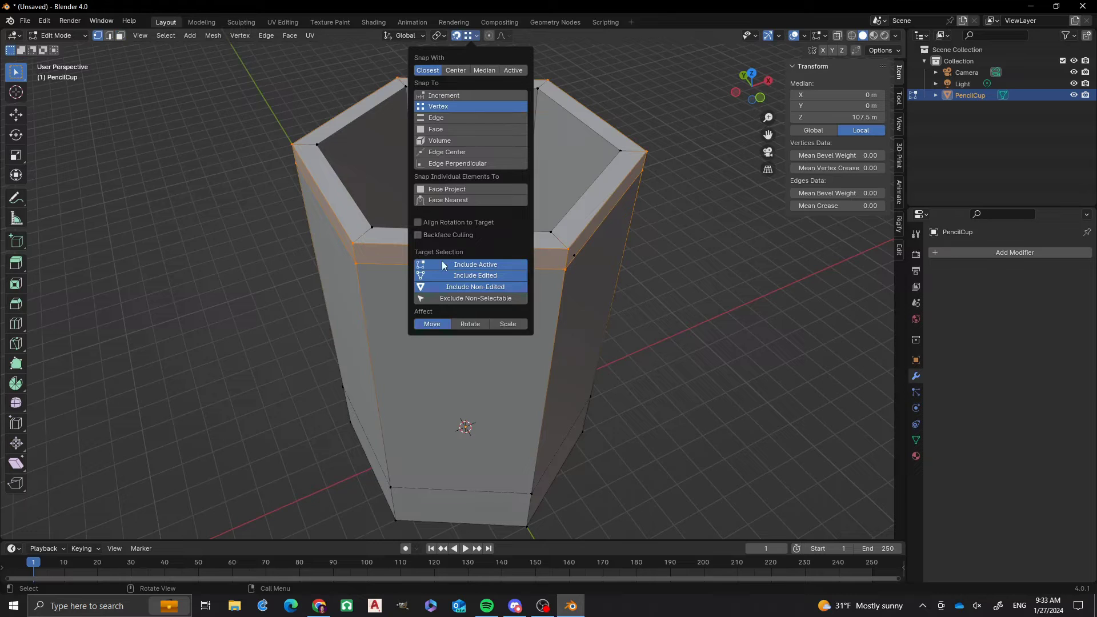
{"action": "left_click", "coordinate": [469, 327]}
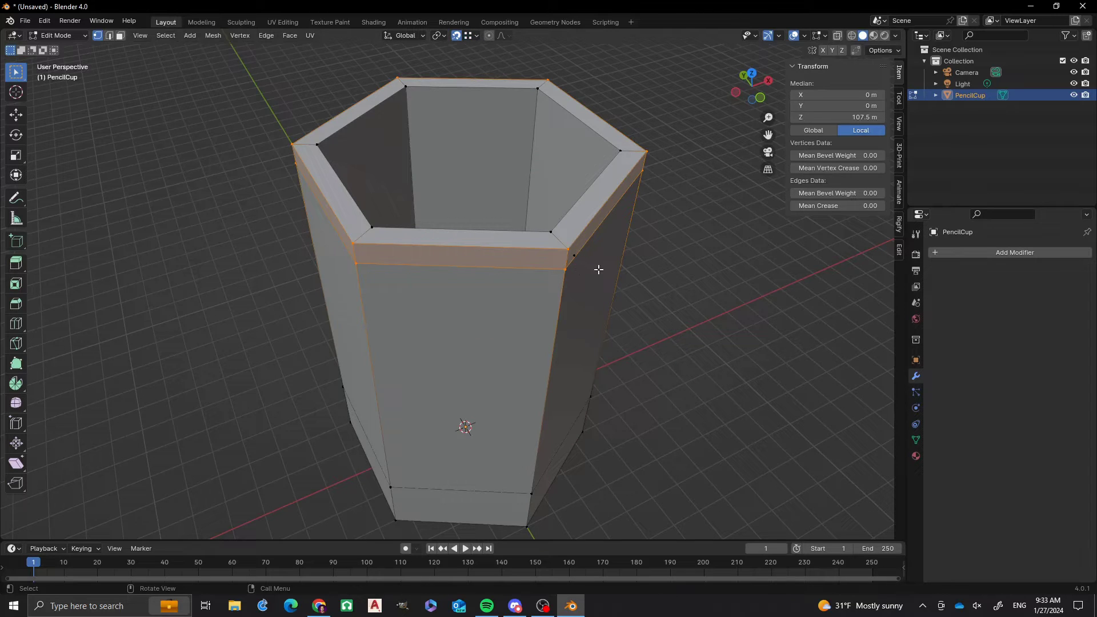
- Extrude the upper face ring and scale it outward to 1.05 in X and Y only, snapping to the duplicated vertex
{"action": "key", "text": "e"}
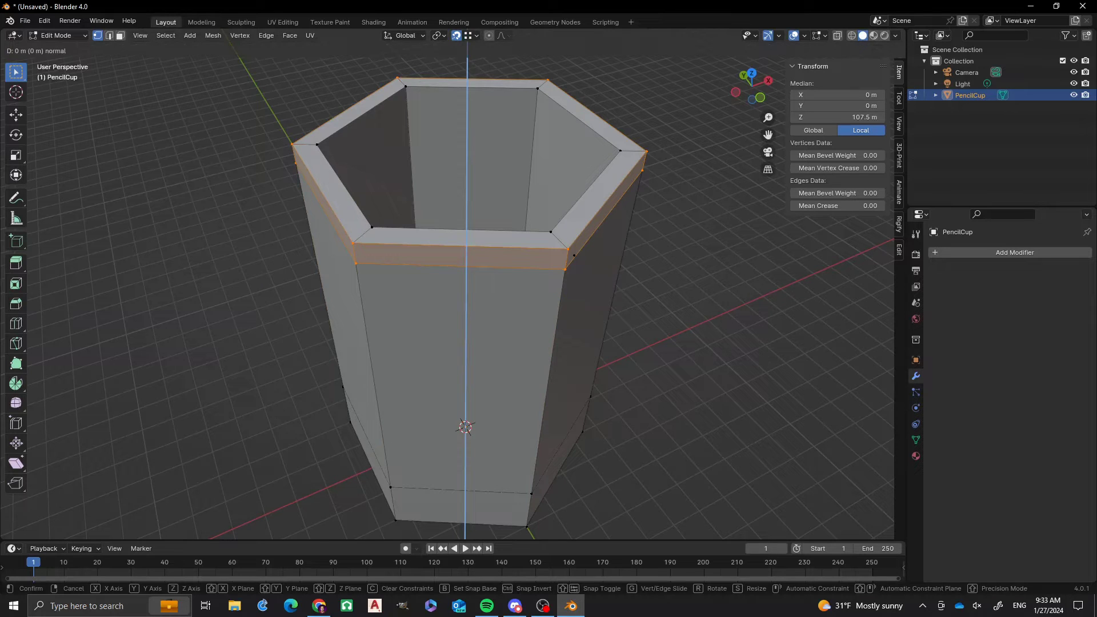
{"action": "key", "text": "s"}
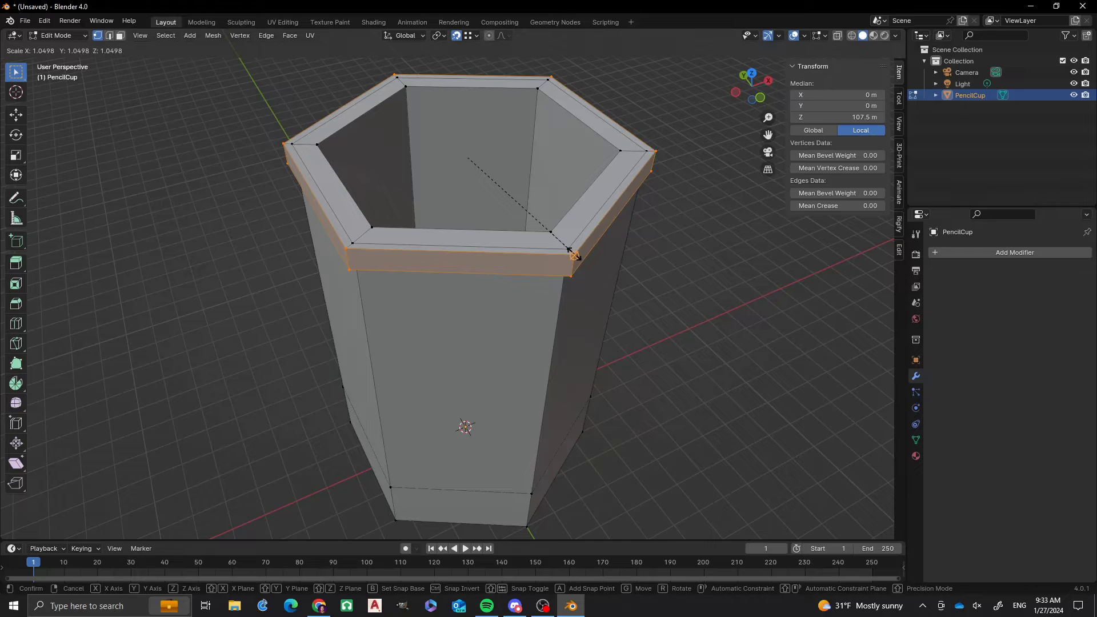
{"action": "key", "text": "shift+z"}
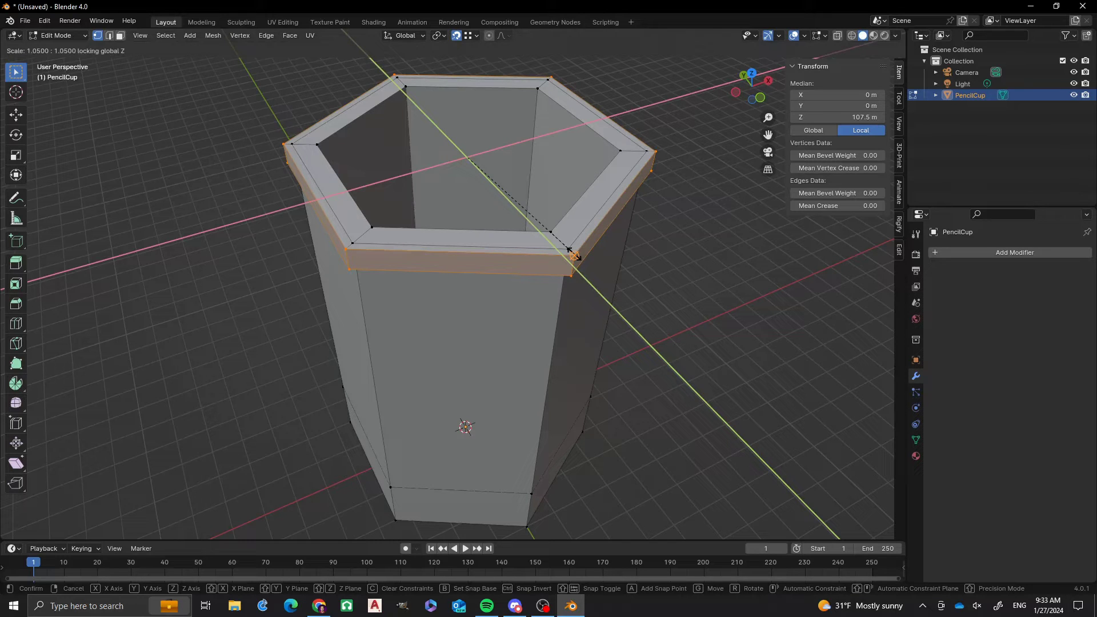
{"action": "left_click", "coordinate": [574, 256]}
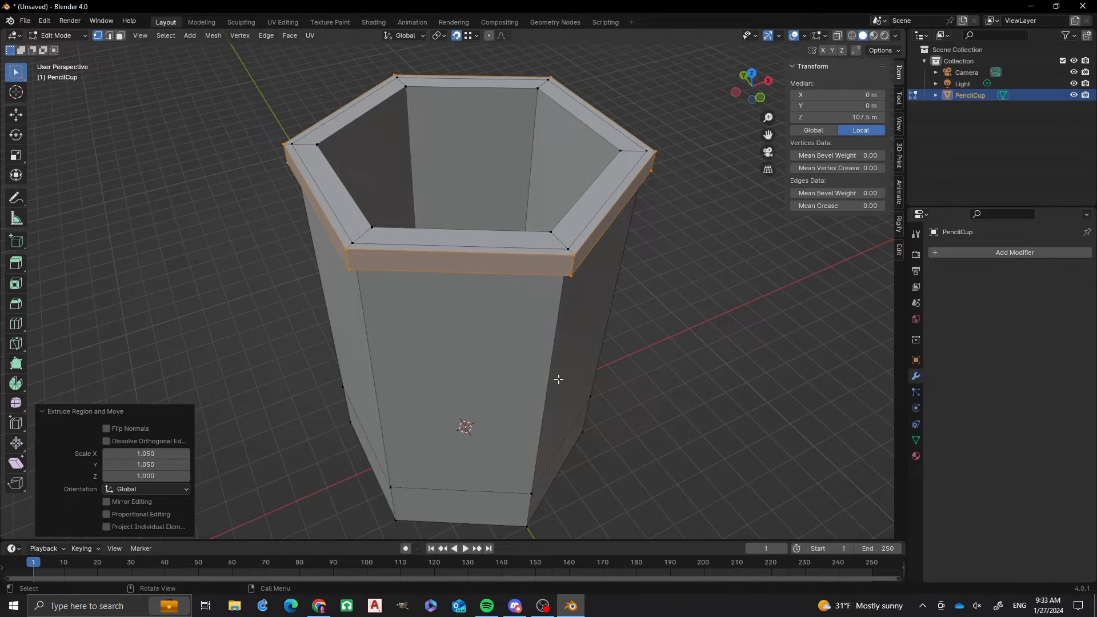
- Select the ring of outer faces at the base, extrude it, and scale it to 1.05 in X and Y, snapping to the rim band's lower corner
{"action": "middle_click_drag", "start_coordinate": [568, 391], "coordinate": [571, 369], "text": "shift"}
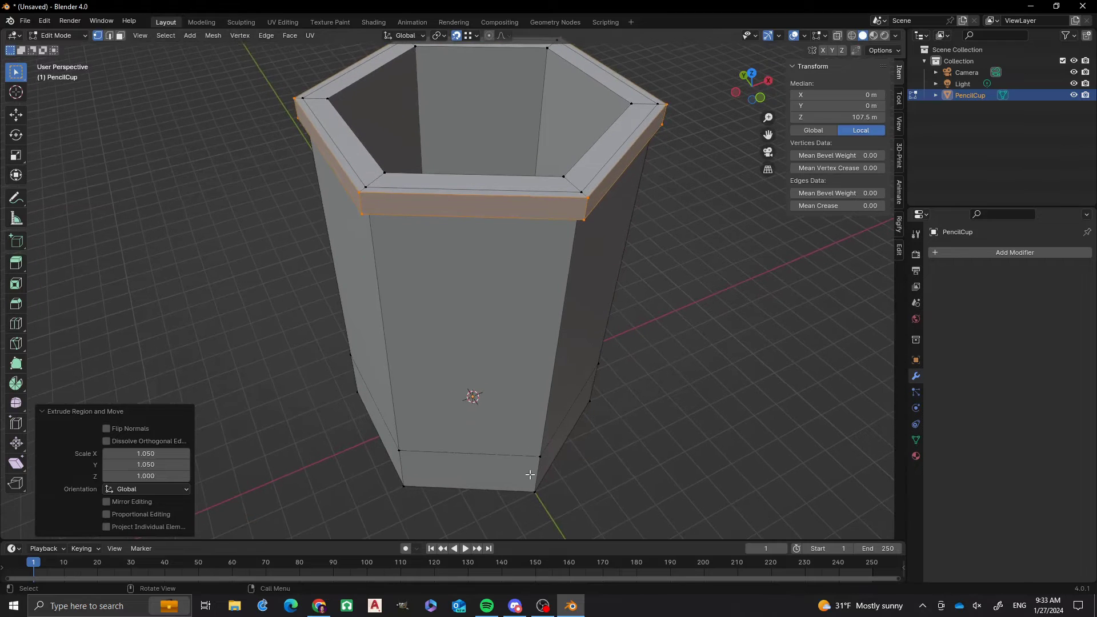
{"action": "key", "text": "3"}
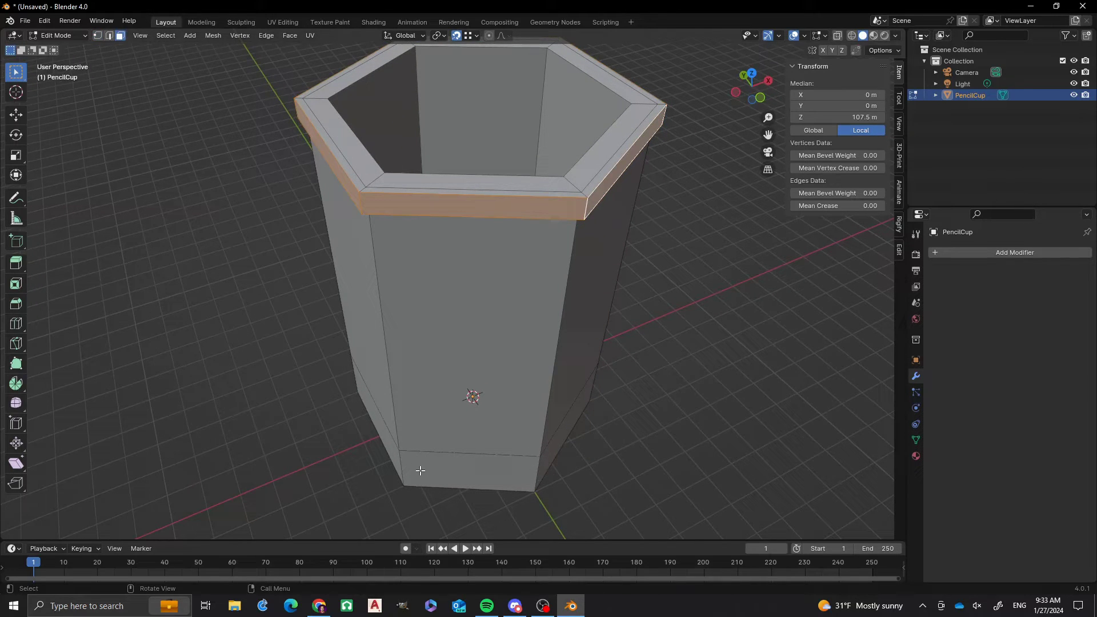
{"action": "left_click", "coordinate": [537, 469], "text": "alt"}
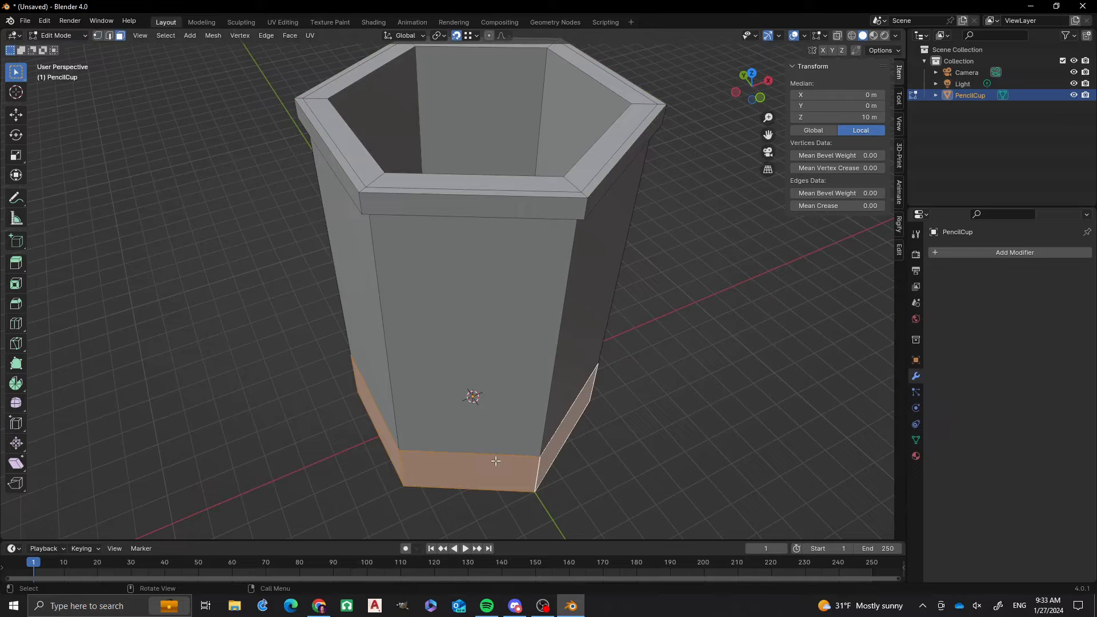
{"action": "key", "text": "e"}
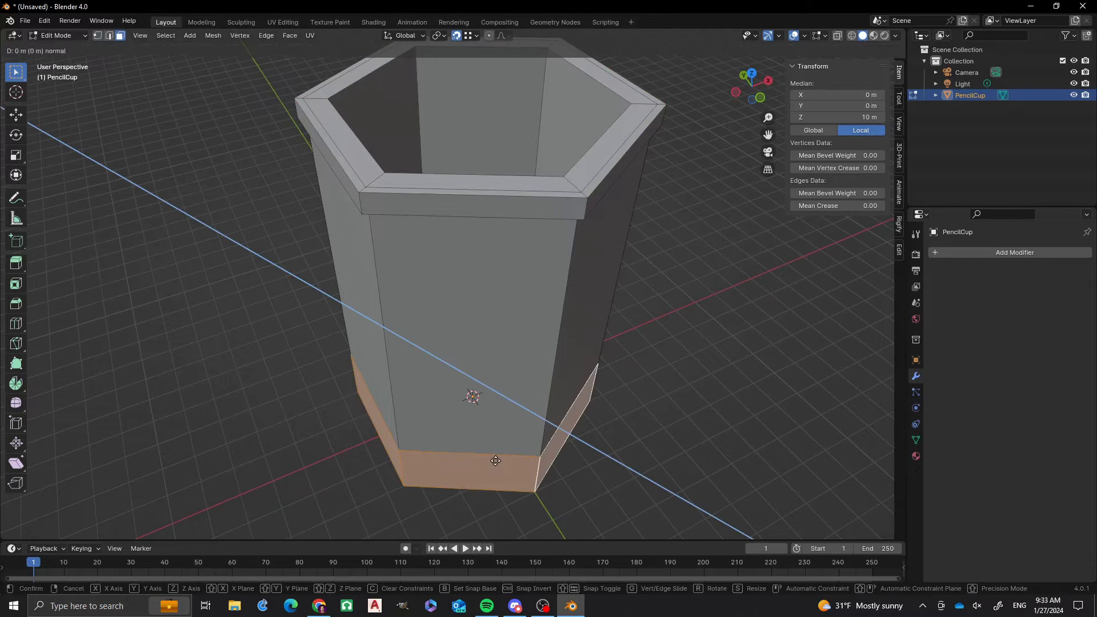
{"action": "key", "text": "s"}
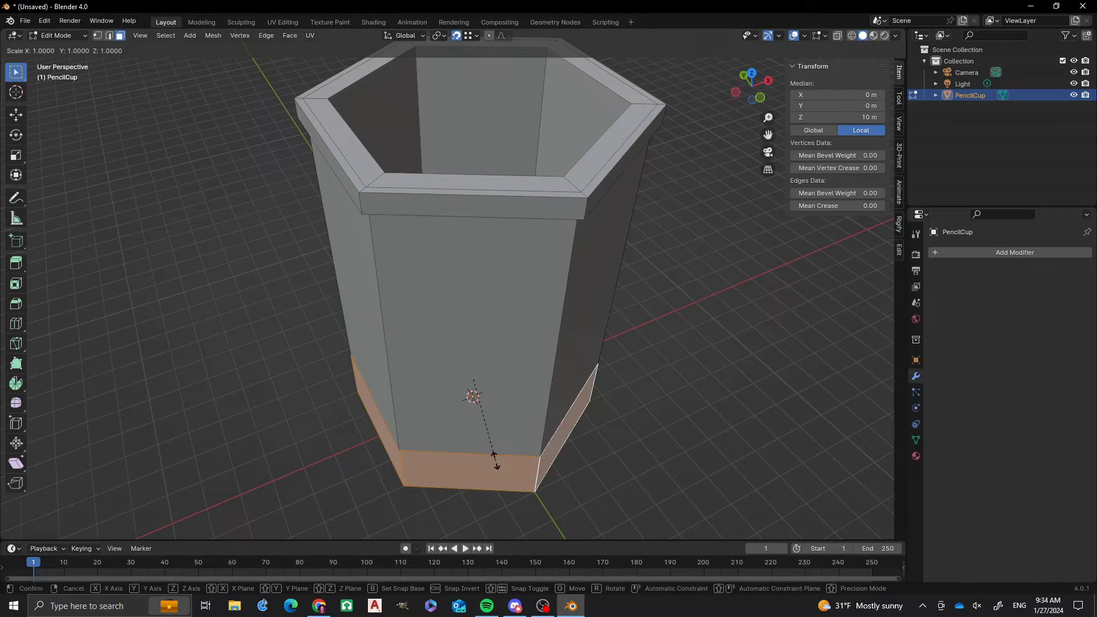
{"action": "key", "text": "shift+z"}
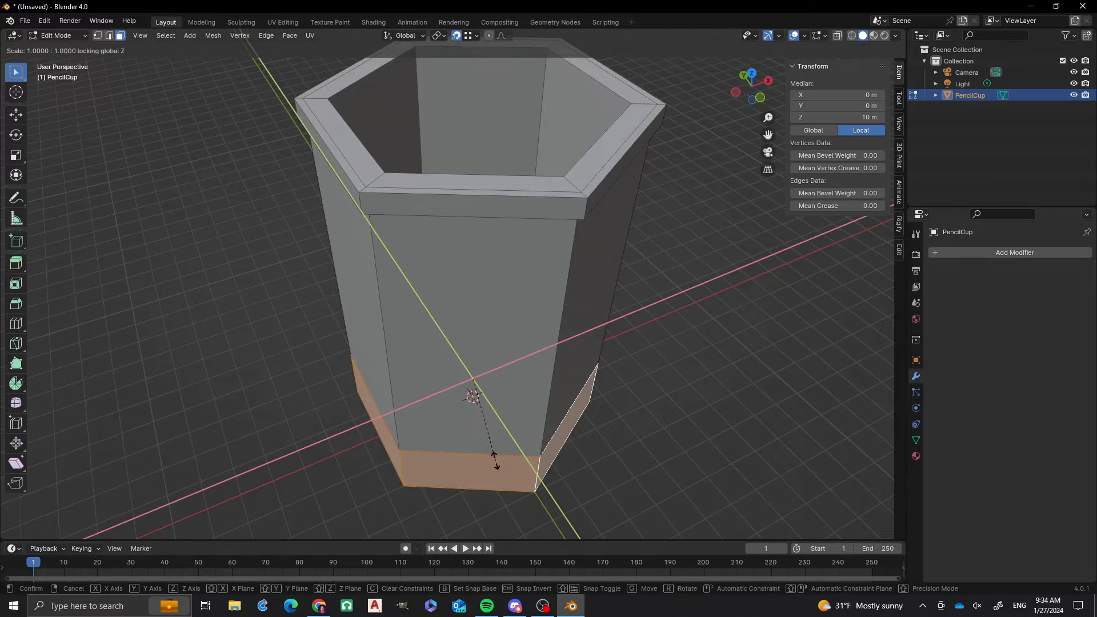
{"action": "left_click", "coordinate": [584, 221]}
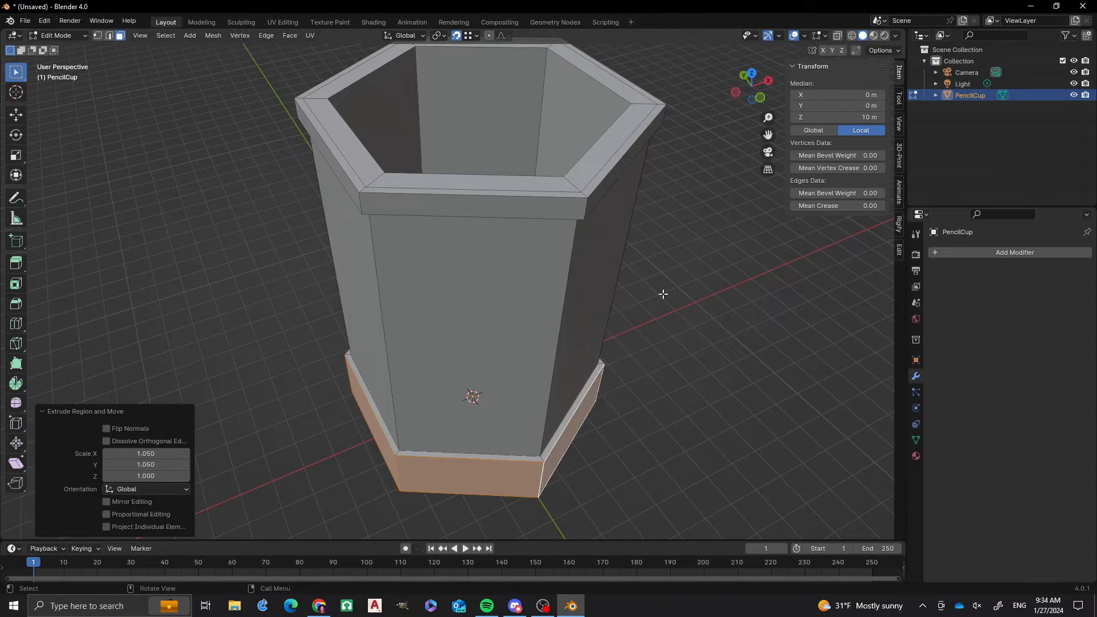
- Select the whole mesh, merge its vertices by distance, and return to Object Mode
{"action": "scroll", "coordinate": [673, 291], "scroll_direction": "down", "scroll_amount": 4}
{"action": "middle_click_drag", "start_coordinate": [666, 279], "coordinate": [561, 272]}
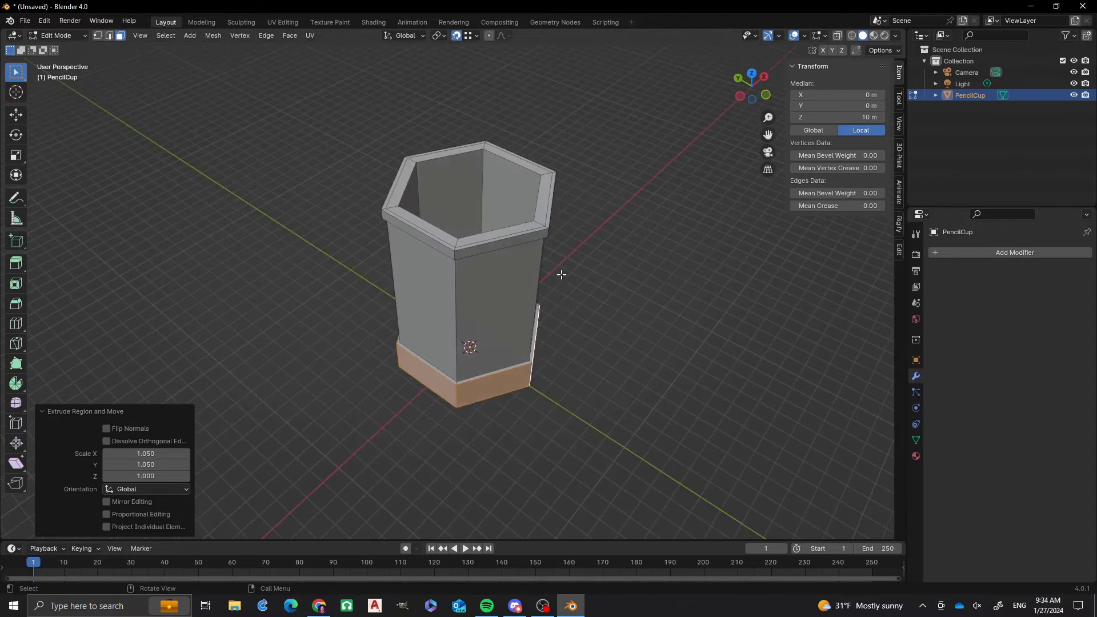
{"action": "scroll", "coordinate": [560, 269], "scroll_direction": "up", "scroll_amount": 3}
{"action": "middle_click_drag", "start_coordinate": [624, 310], "coordinate": [573, 296]}
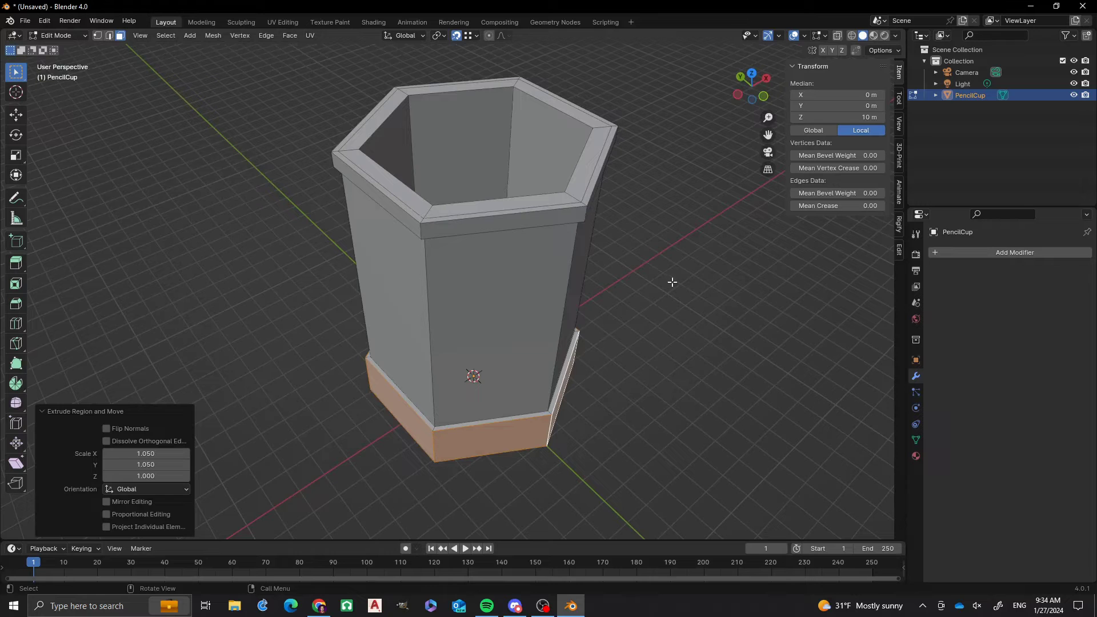
{"action": "key", "text": "a"}
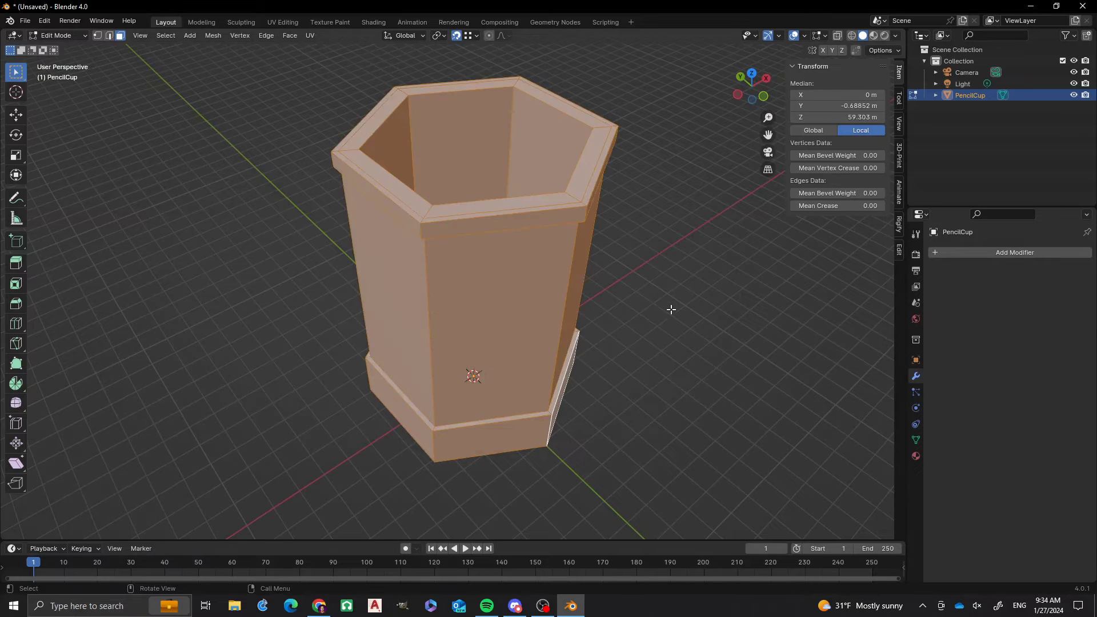
{"action": "middle_click_drag", "start_coordinate": [670, 309], "coordinate": [633, 311], "text": "shift"}
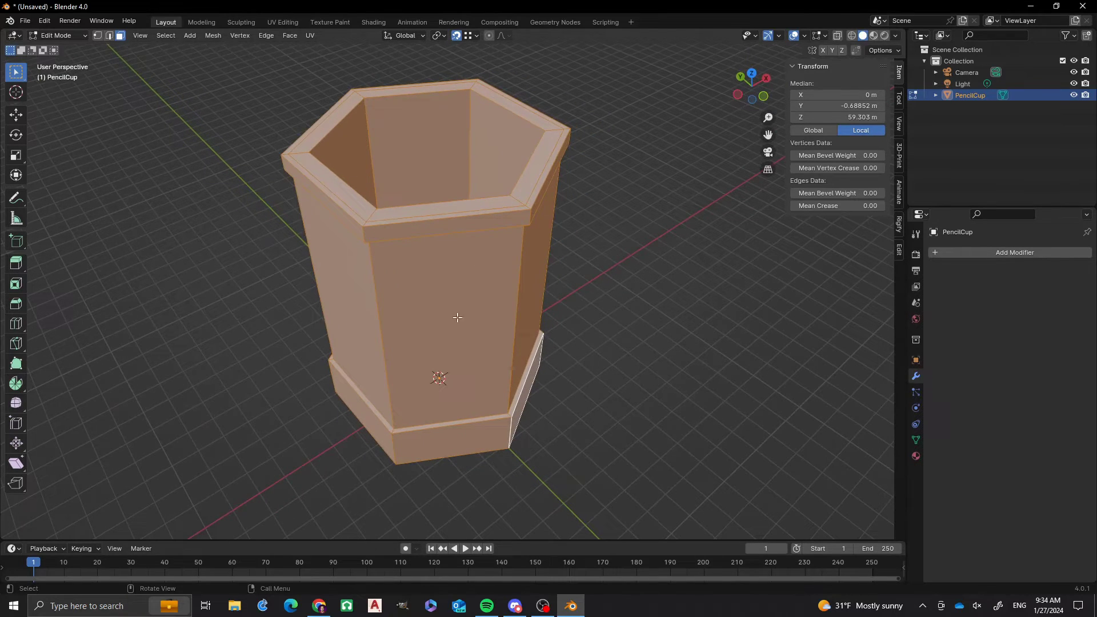
{"action": "key", "text": "m"}
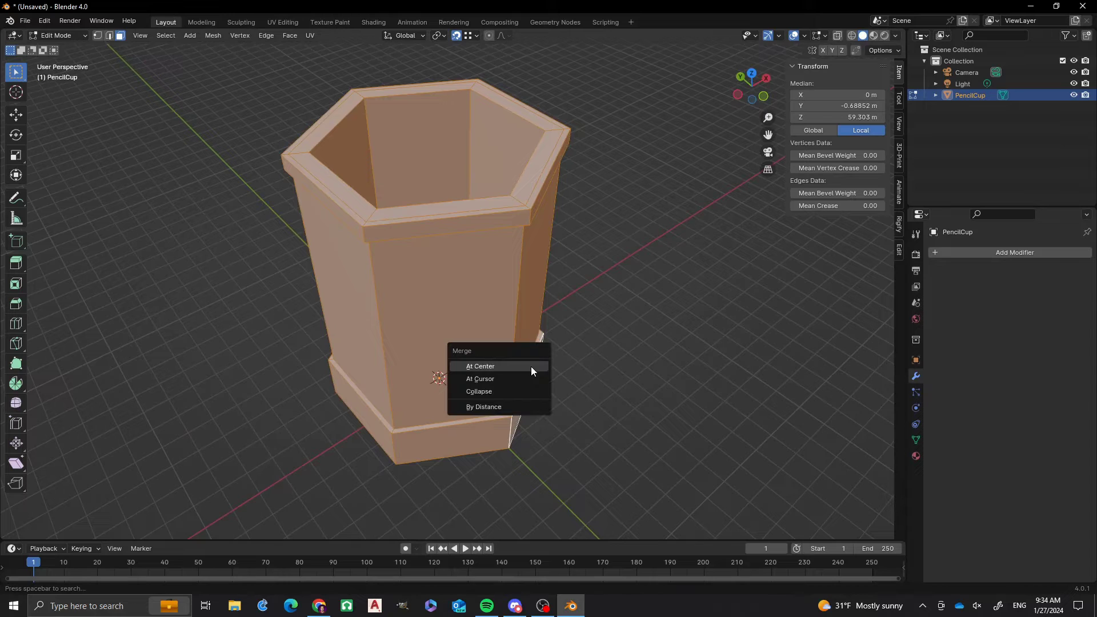
{"action": "left_click", "coordinate": [510, 409]}
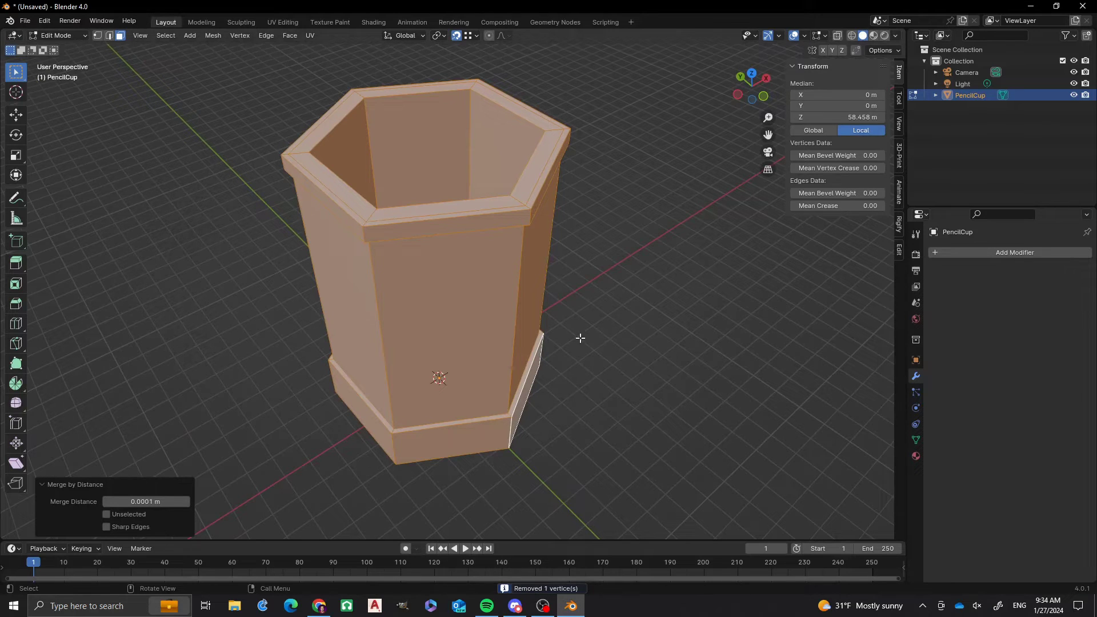
{"action": "middle_click_drag", "start_coordinate": [612, 361], "coordinate": [440, 306]}
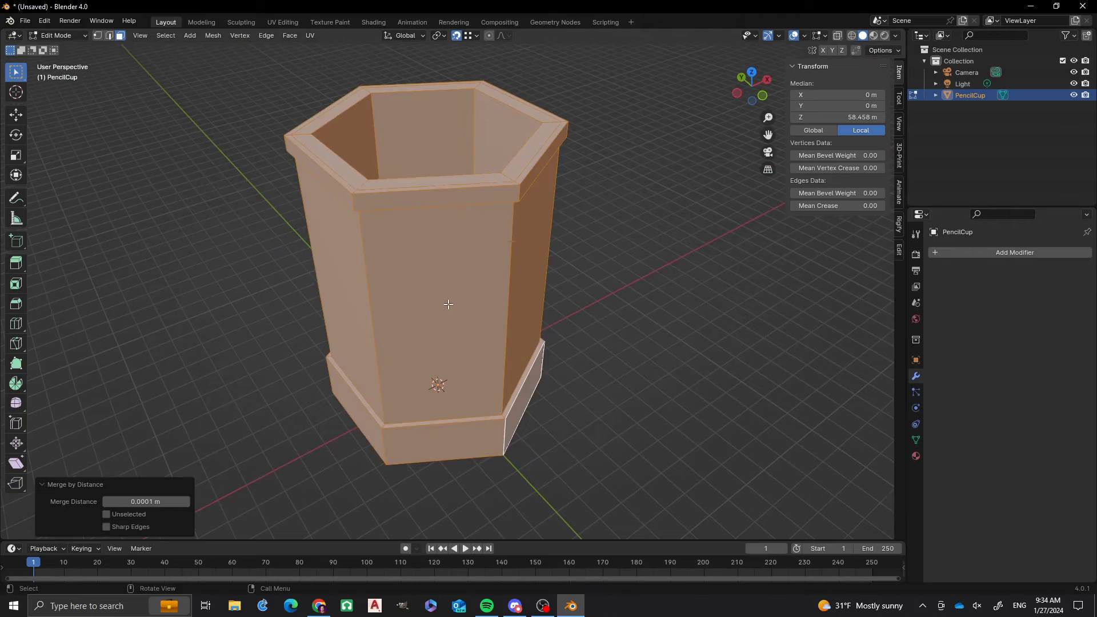
{"action": "key", "text": "Tab"}
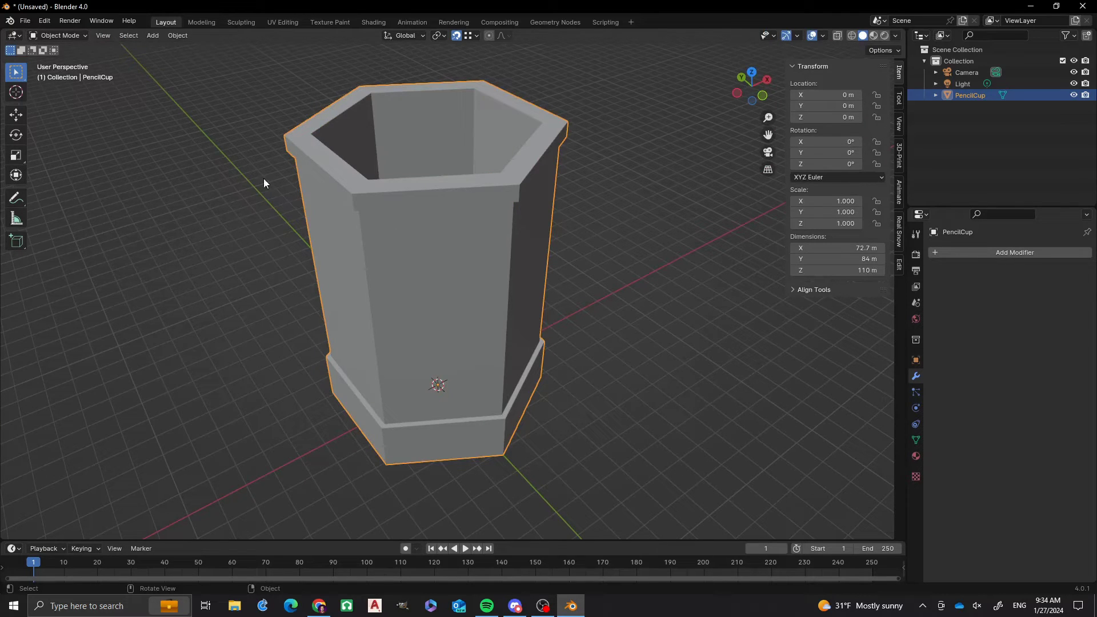
- Start an STL export of the cup and go to the parent project folder that contains Join Geometry
{"action": "left_click", "coordinate": [25, 21]}
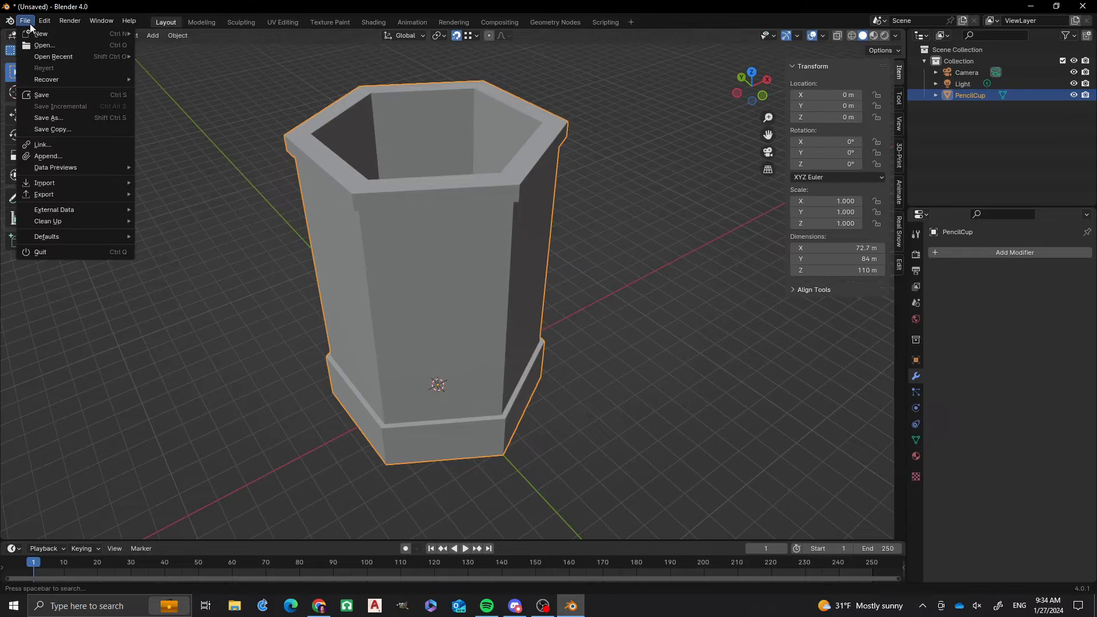
{"action": "mouse_move", "coordinate": [52, 194]}
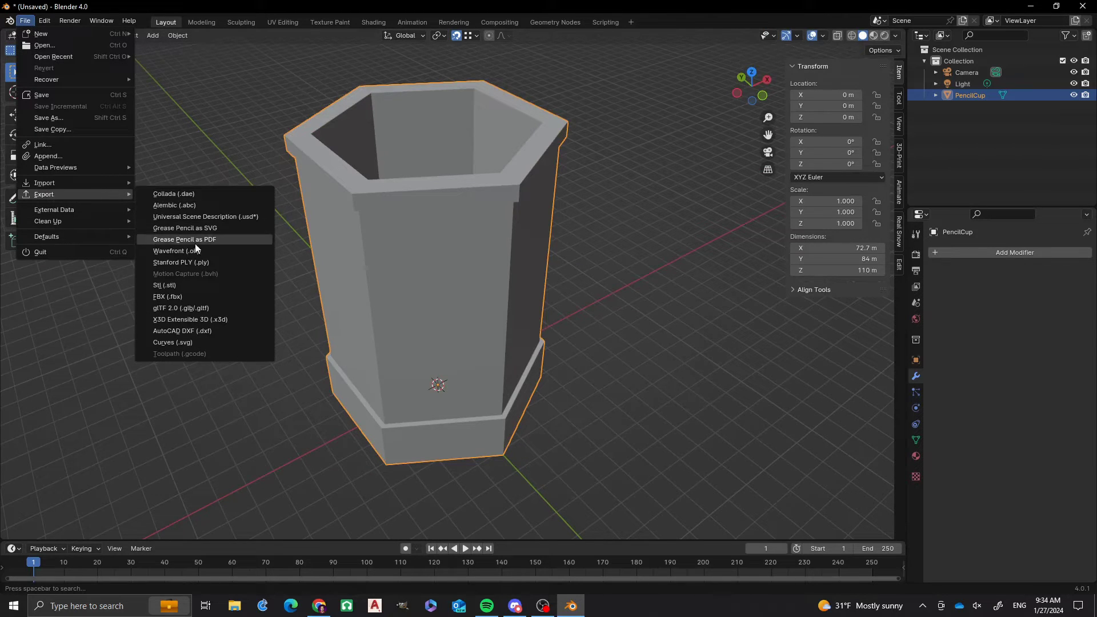
{"action": "left_click", "coordinate": [193, 284]}
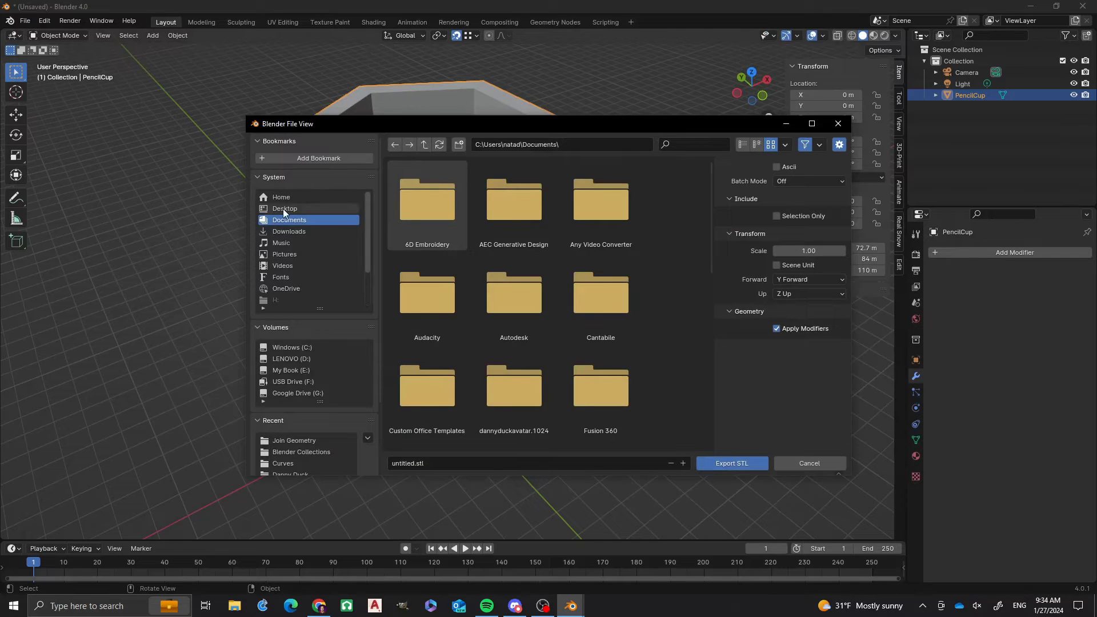
{"action": "left_click", "coordinate": [300, 441]}
{"action": "left_click", "coordinate": [425, 147]}
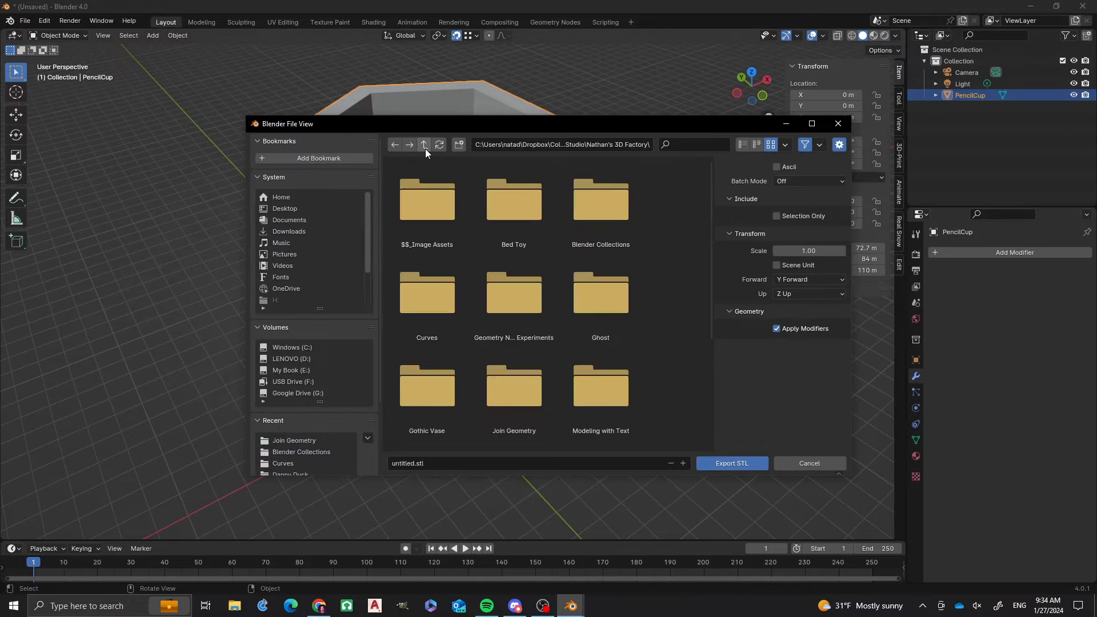
- Create a new folder named PencilCup in the project folder and open it as the export destination
{"action": "right_click", "coordinate": [677, 266]}
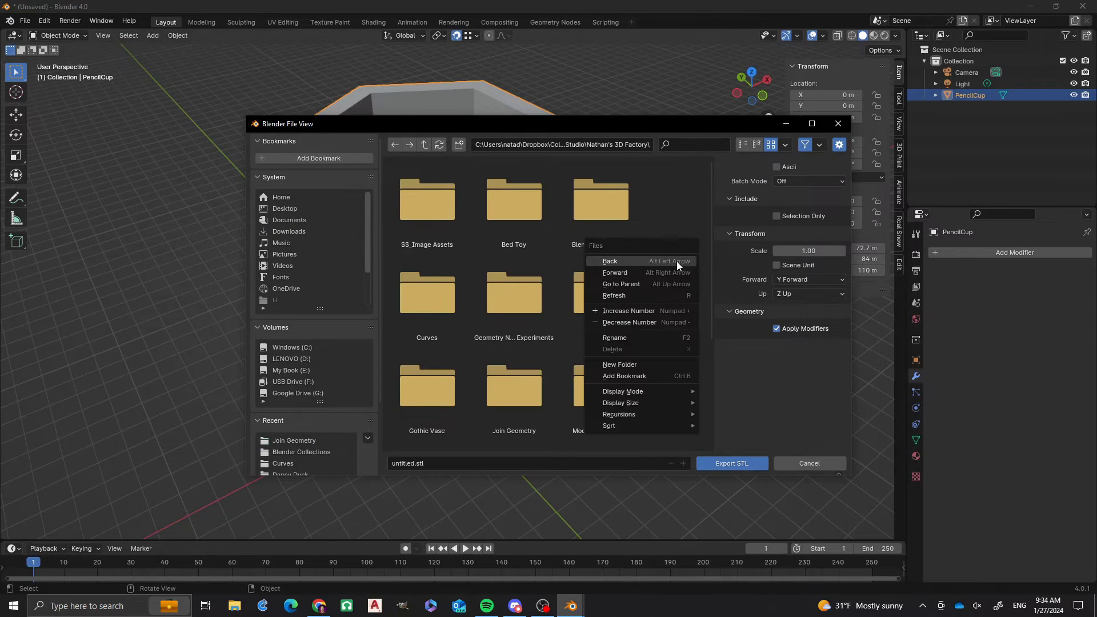
{"action": "left_click", "coordinate": [632, 364]}
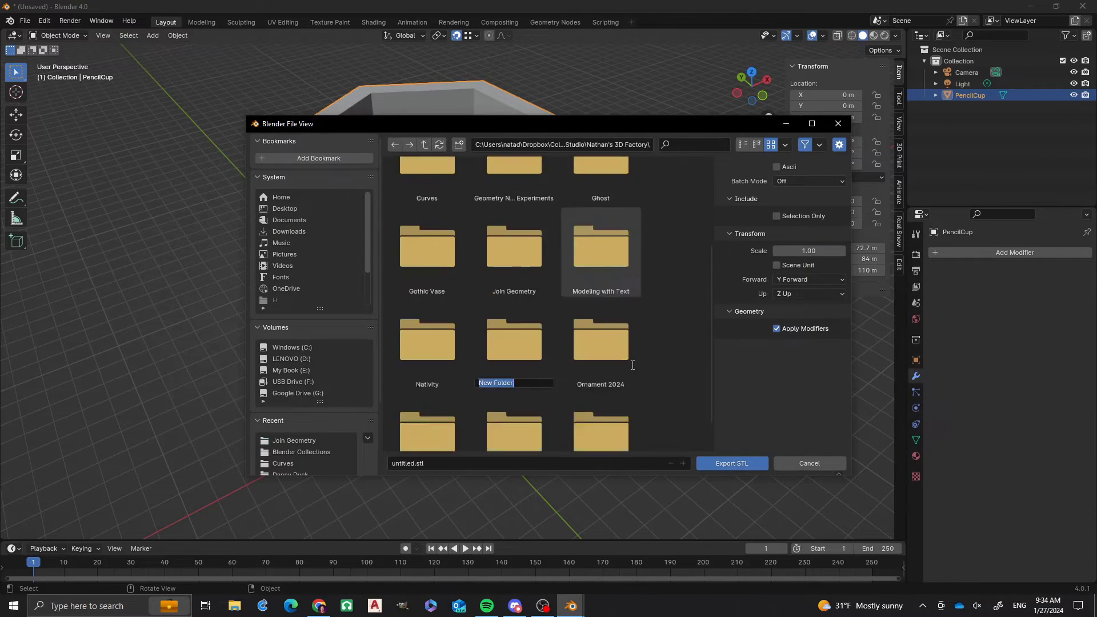
{"action": "type", "text": "P"}
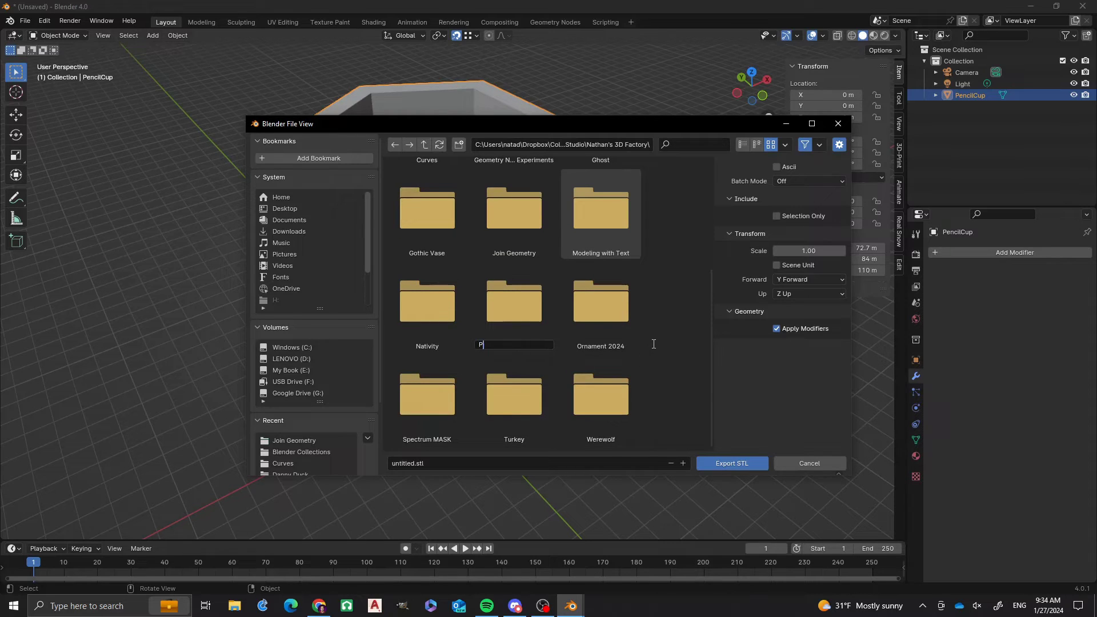
{"action": "type", "text": "encilCup"}
{"action": "key", "text": "Return"}
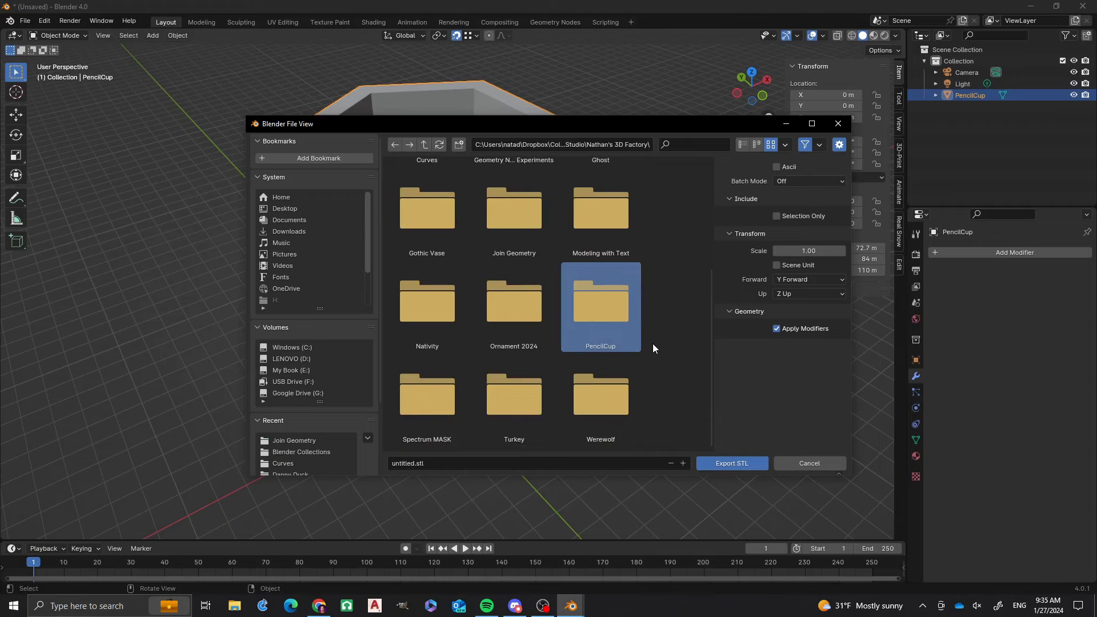
{"action": "double_click", "coordinate": [603, 307]}
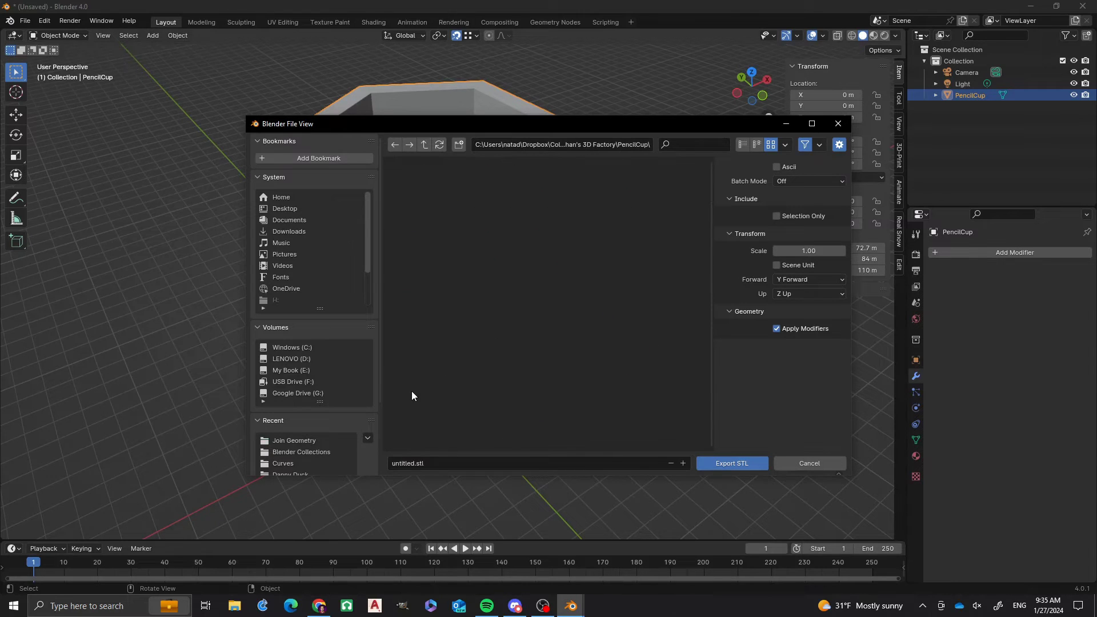
- Name the export file PencilCup, limit it to the selection only, and export the STL
{"action": "left_click", "coordinate": [437, 462]}
{"action": "type", "text": "PencilCup"}
{"action": "key", "text": "Return"}
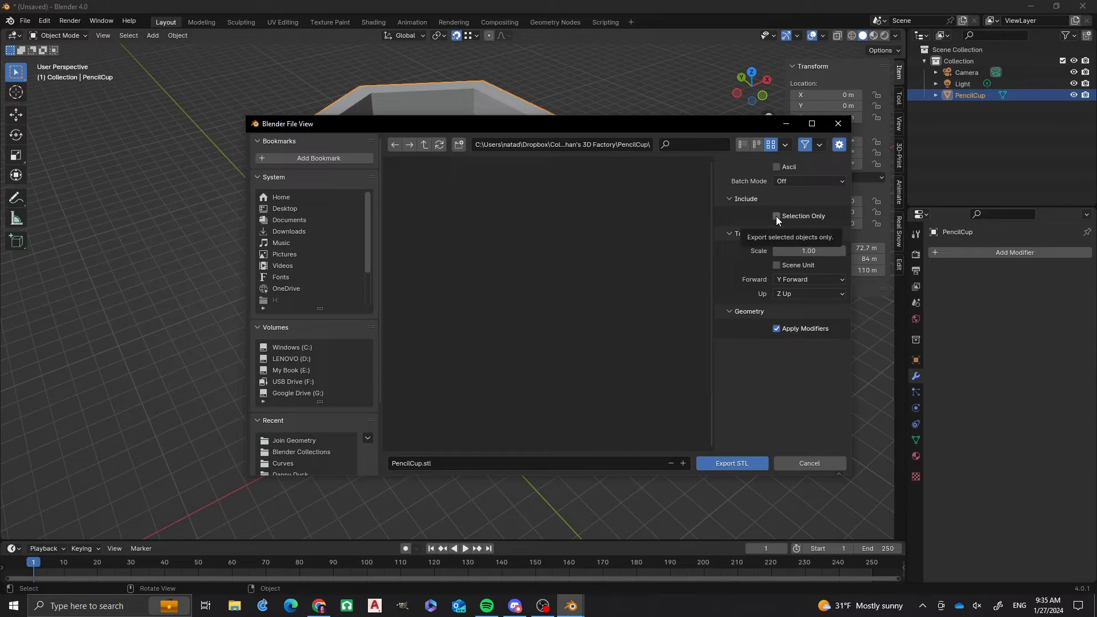
{"action": "left_click", "coordinate": [776, 217]}
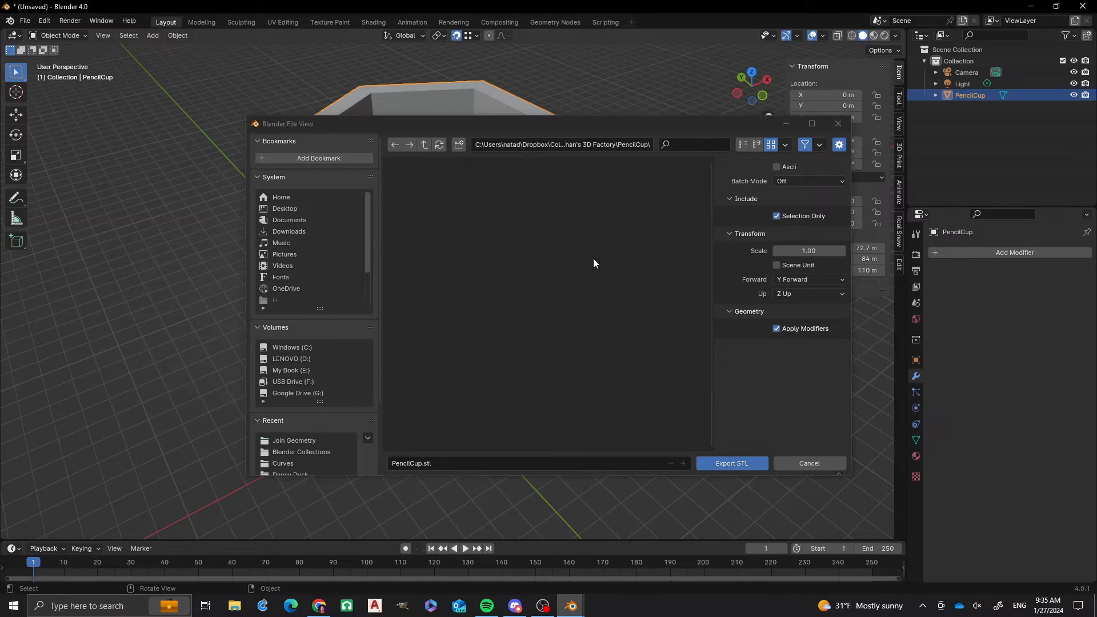
{"action": "left_click", "coordinate": [738, 464]}
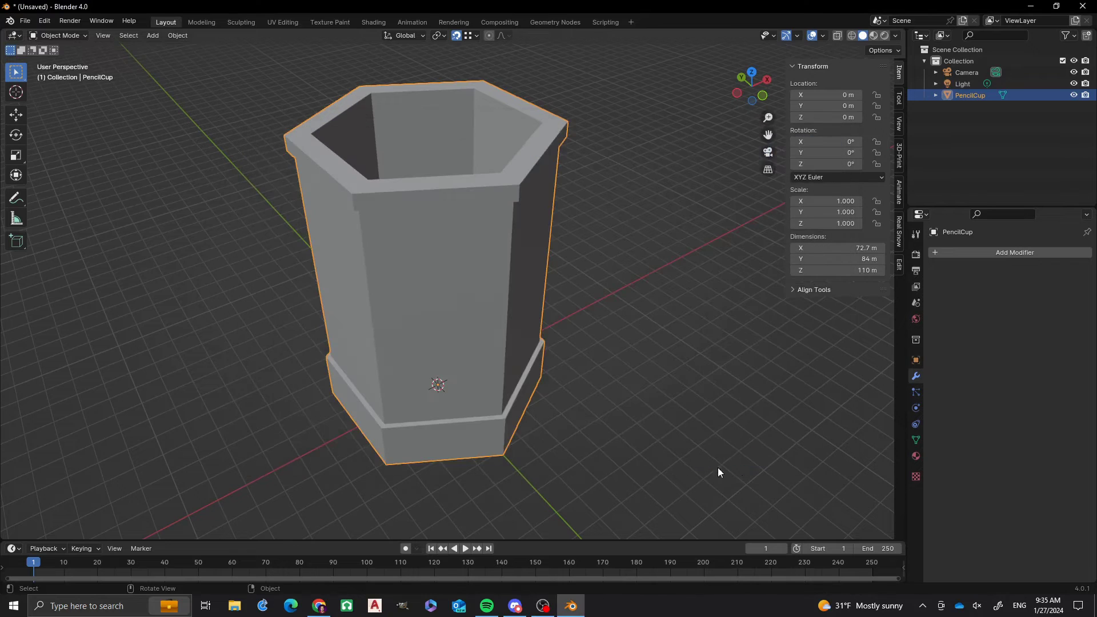
- Save the Blender project as PencilCup.blend in the PencilCup folder
{"action": "key", "text": "ctrl+s"}
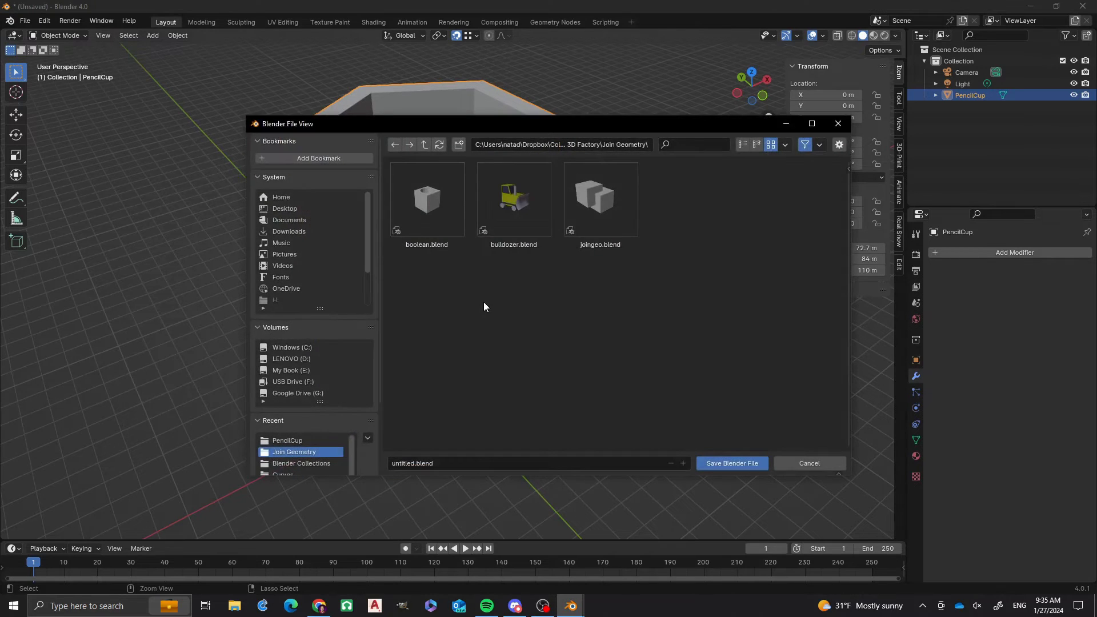
{"action": "left_click", "coordinate": [420, 147]}
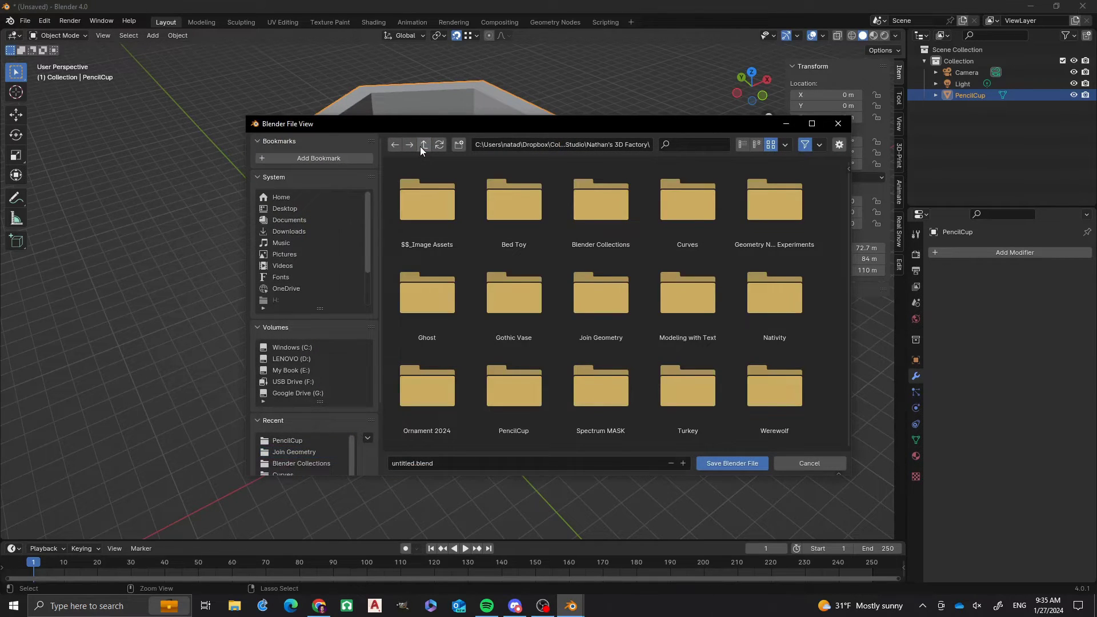
{"action": "left_click", "coordinate": [515, 403]}
{"action": "left_click", "coordinate": [466, 465]}
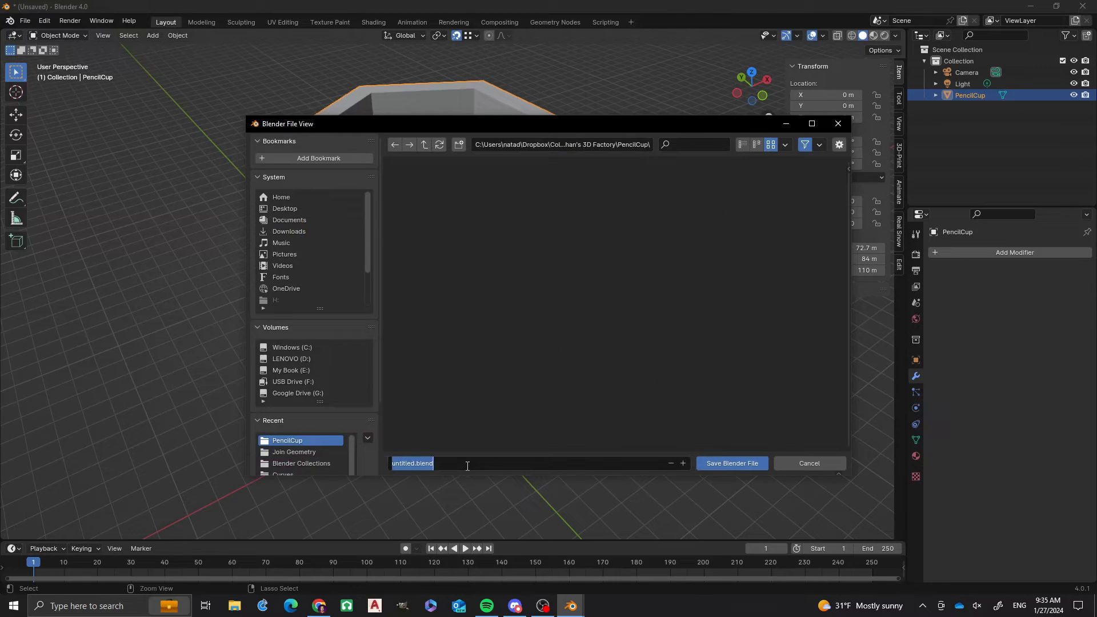
{"action": "type", "text": "PencilCup"}
{"action": "key", "text": "Return"}
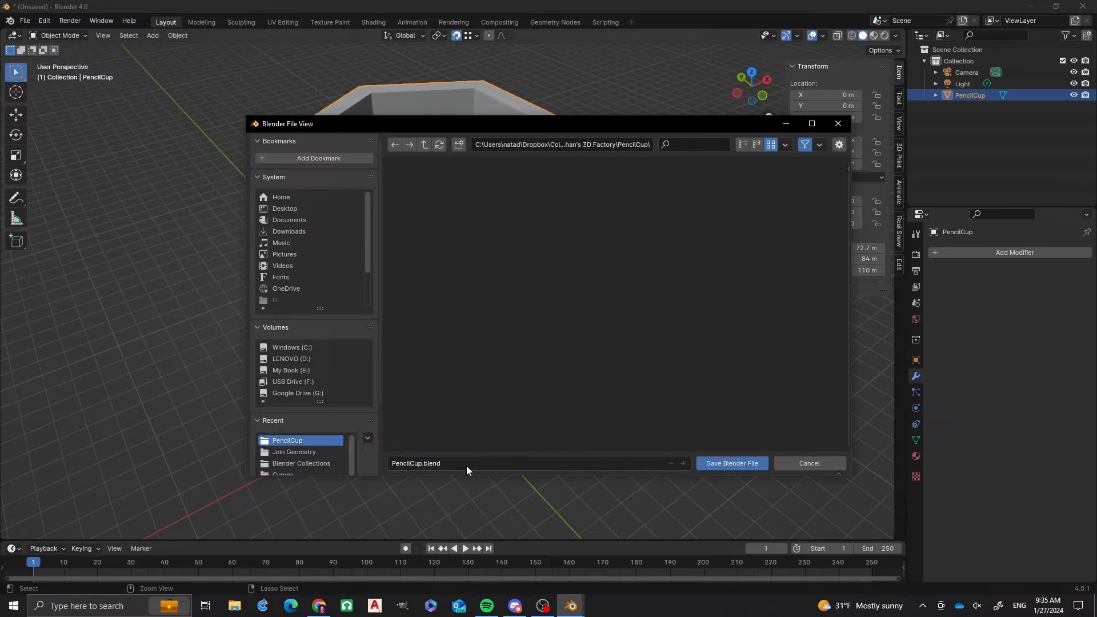
{"action": "left_click", "coordinate": [713, 461]}
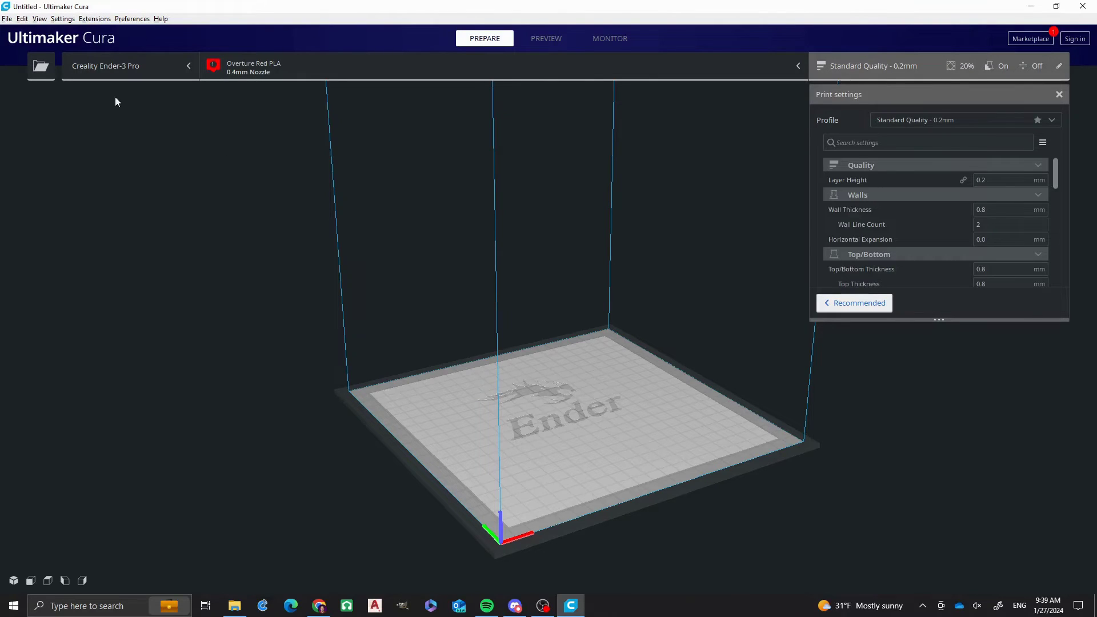
- In Ultimaker Cura, open PencilCup.stl from the PencilCup folder onto the build plate
{"action": "left_click", "coordinate": [7, 18]}
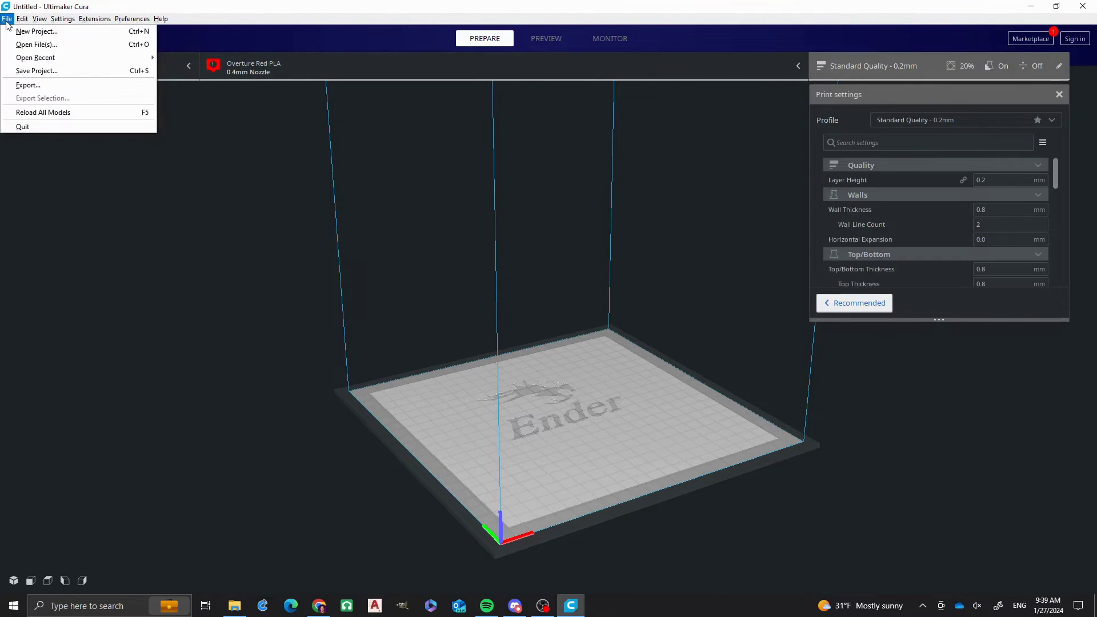
{"action": "left_click", "coordinate": [38, 45]}
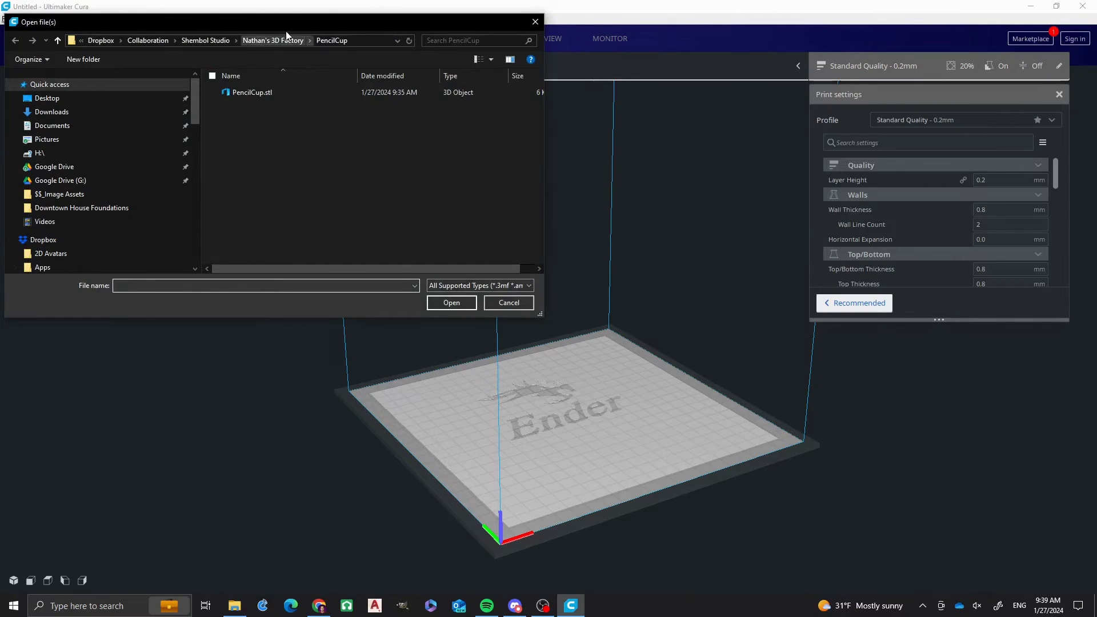
{"action": "double_click", "coordinate": [259, 94]}
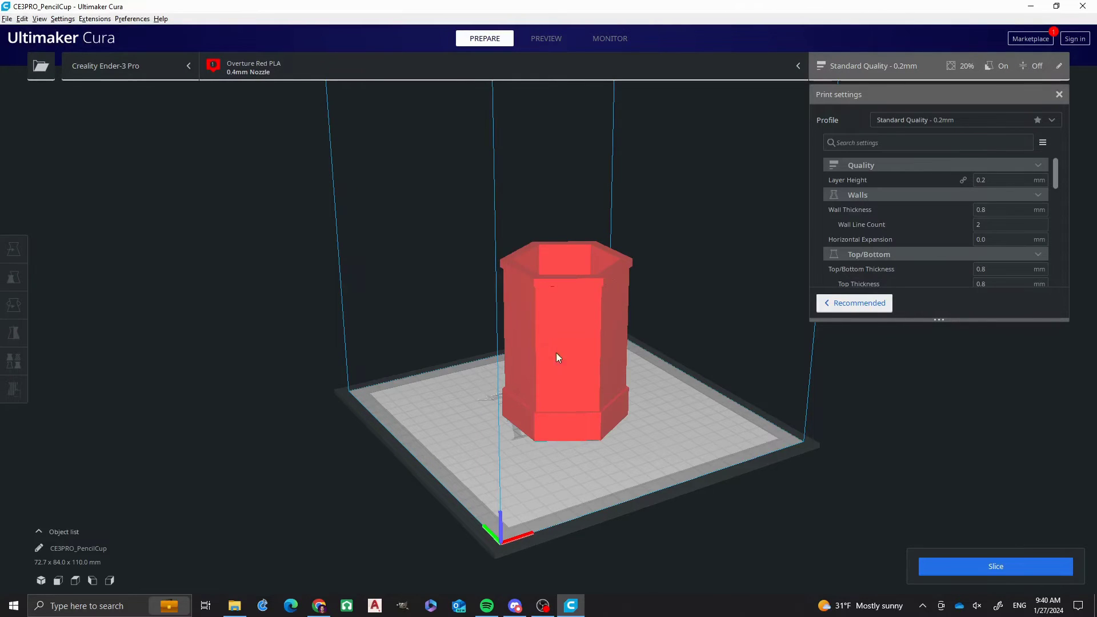
- Examine the imported cup, including the rim band's underside, and review the print settings from layer height down to support
{"action": "left_click", "coordinate": [534, 392]}
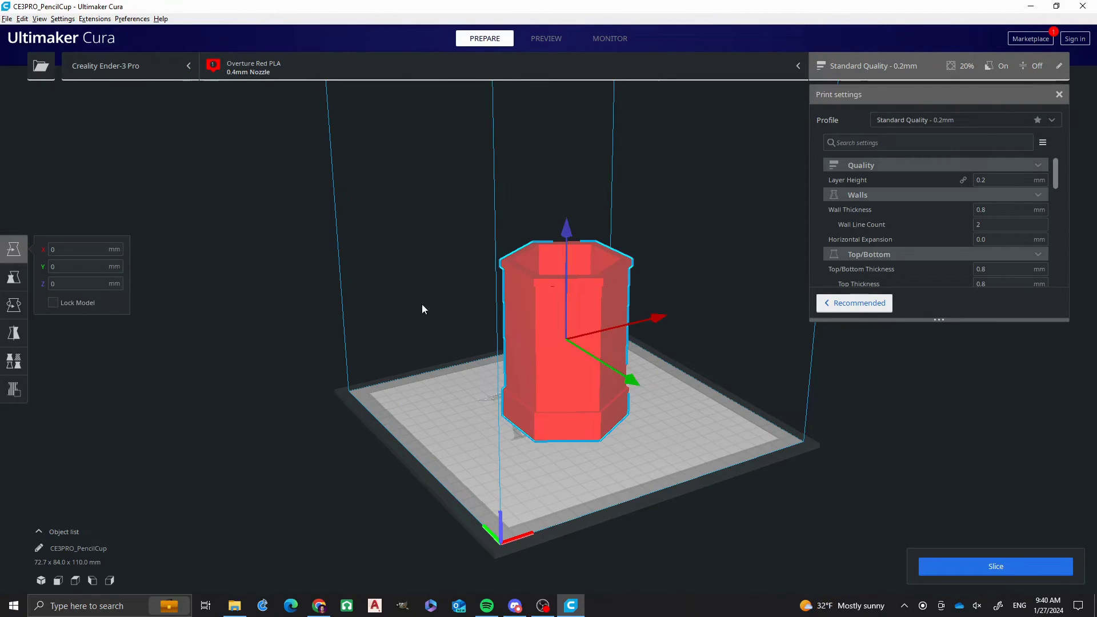
{"action": "mouse_move", "coordinate": [413, 395]}
{"action": "right_mouse_down"}
{"action": "mouse_move", "coordinate": [487, 433]}
{"action": "mouse_move", "coordinate": [483, 400]}
{"action": "right_mouse_up"}
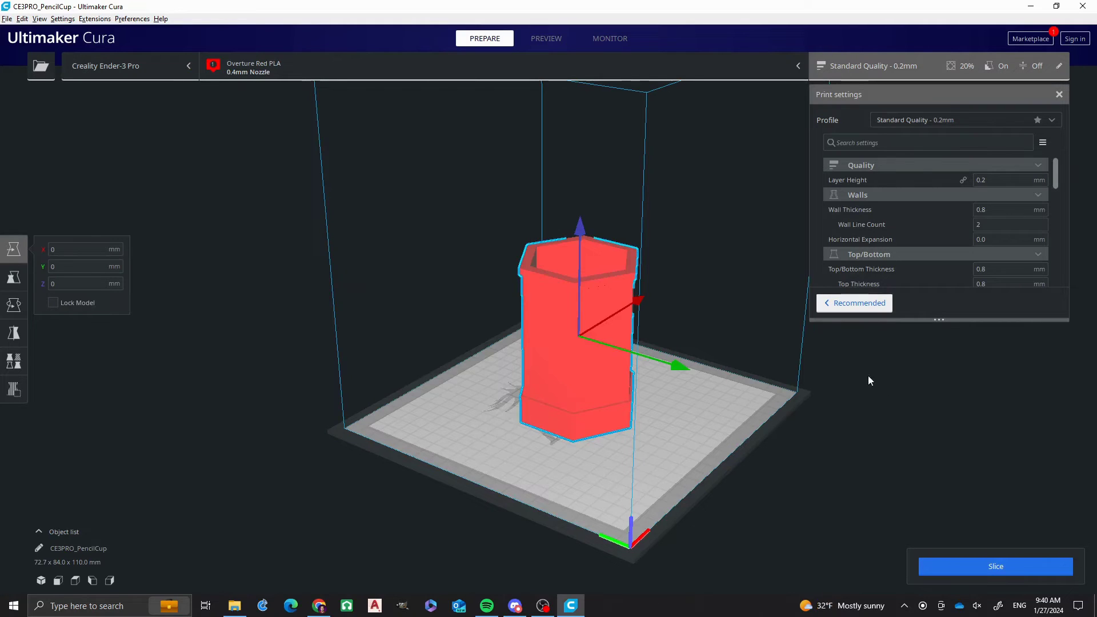
{"action": "left_click", "coordinate": [995, 182]}
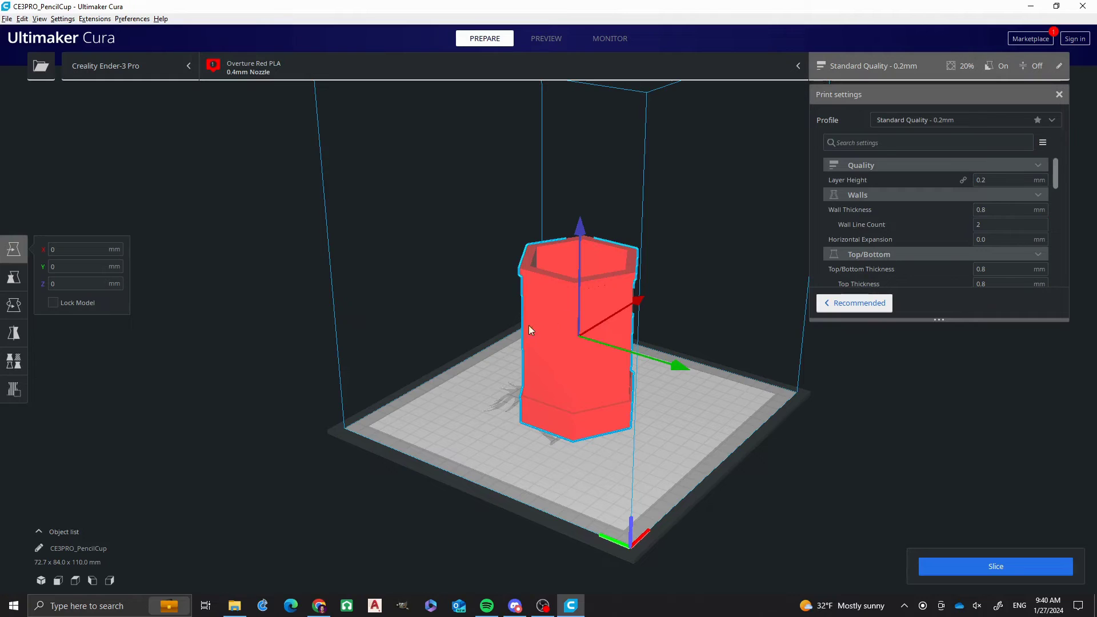
{"action": "scroll", "coordinate": [937, 212], "scroll_direction": "down", "scroll_amount": 3}
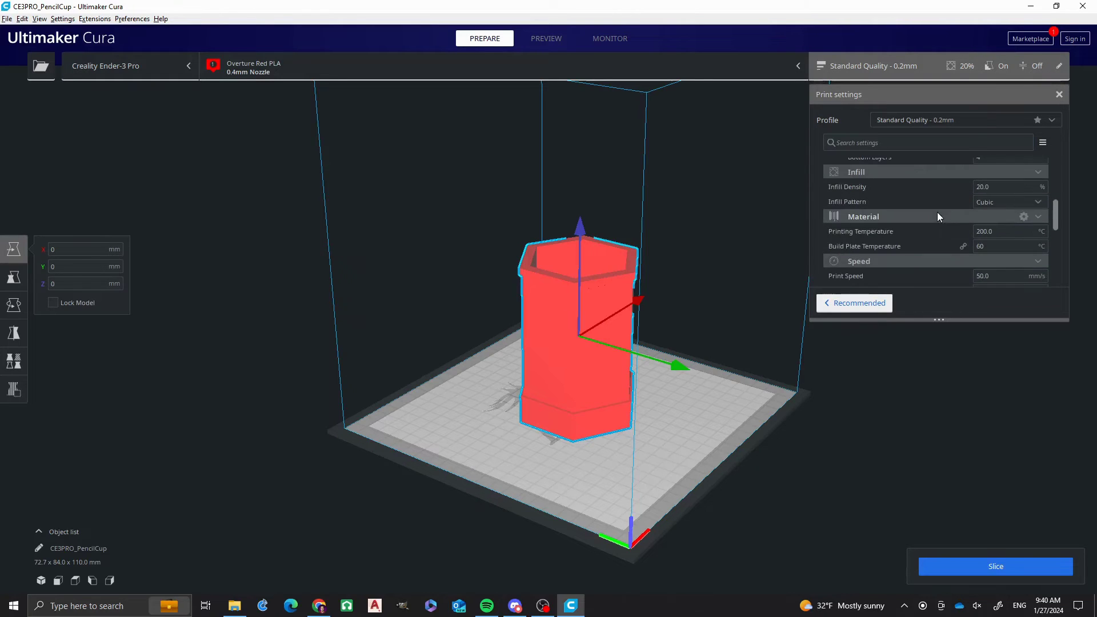
{"action": "scroll", "coordinate": [936, 212], "scroll_direction": "down", "scroll_amount": 3}
{"action": "scroll", "coordinate": [936, 211], "scroll_direction": "down", "scroll_amount": 3}
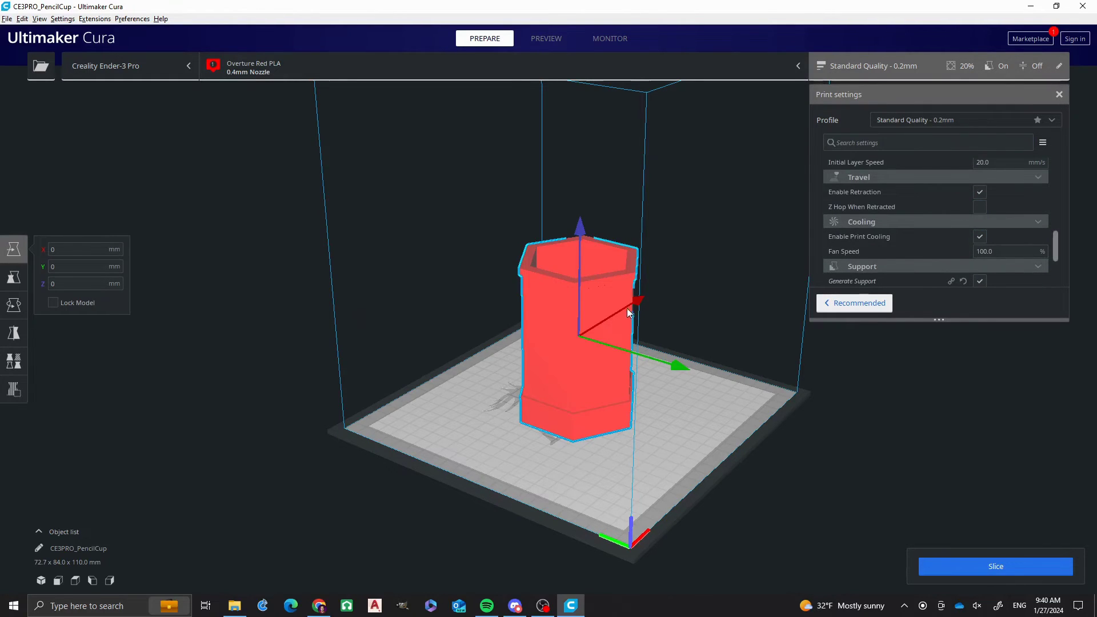
{"action": "right_click_drag", "start_coordinate": [630, 315], "coordinate": [627, 241]}
{"action": "scroll", "coordinate": [627, 242], "scroll_direction": "up", "scroll_amount": 5}
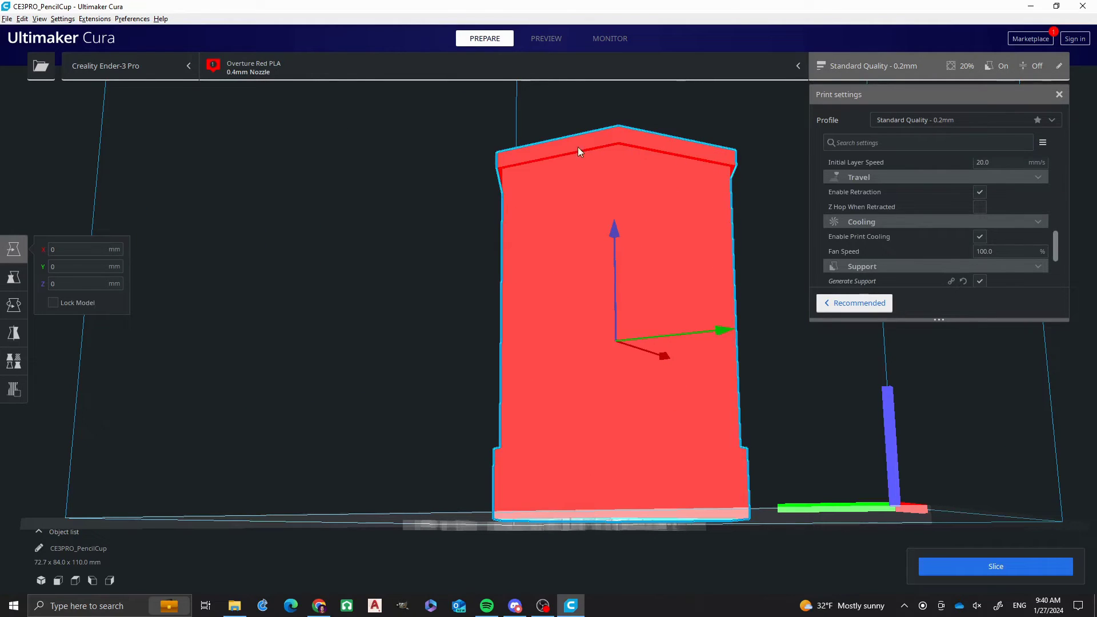
{"action": "scroll", "coordinate": [531, 205], "scroll_direction": "down", "scroll_amount": 3}
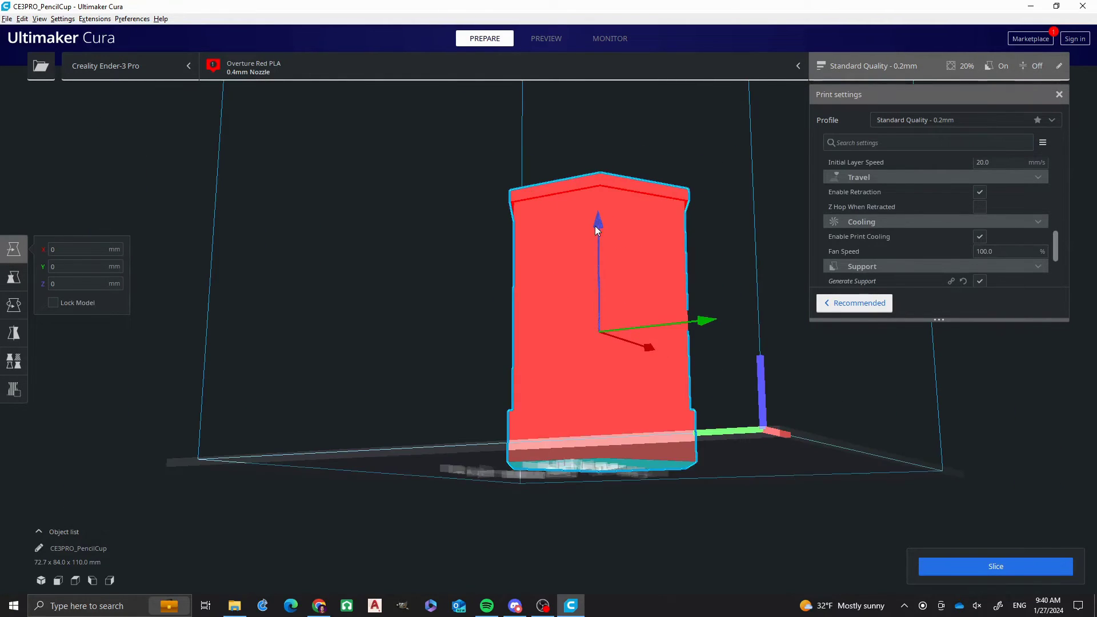
{"action": "right_click_drag", "start_coordinate": [595, 225], "coordinate": [605, 284]}
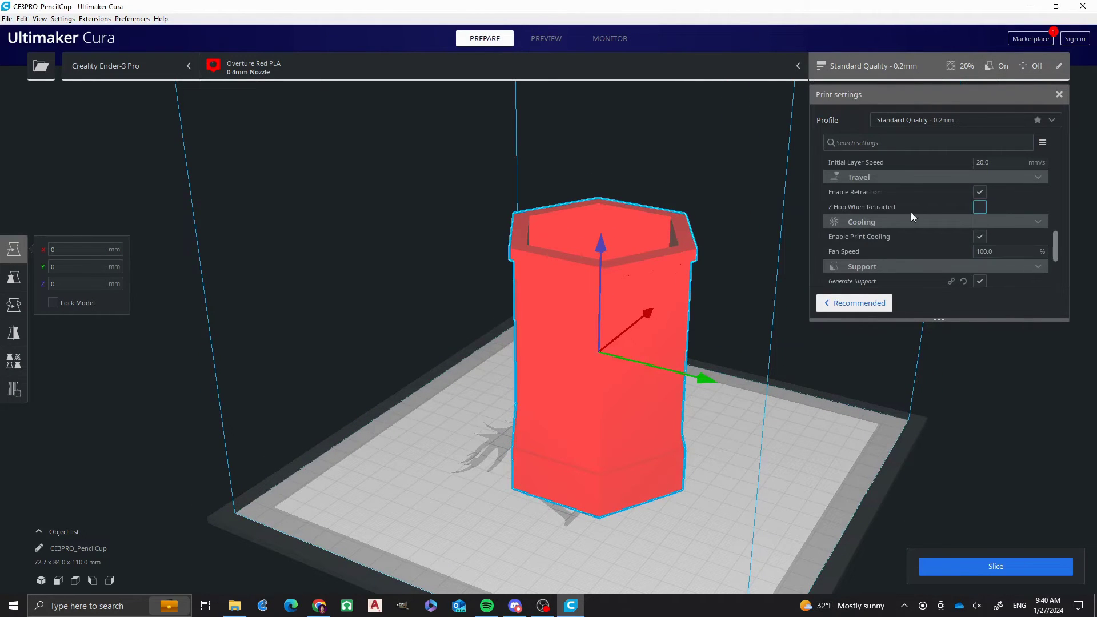
{"action": "scroll", "coordinate": [931, 171], "scroll_direction": "down", "scroll_amount": 5}
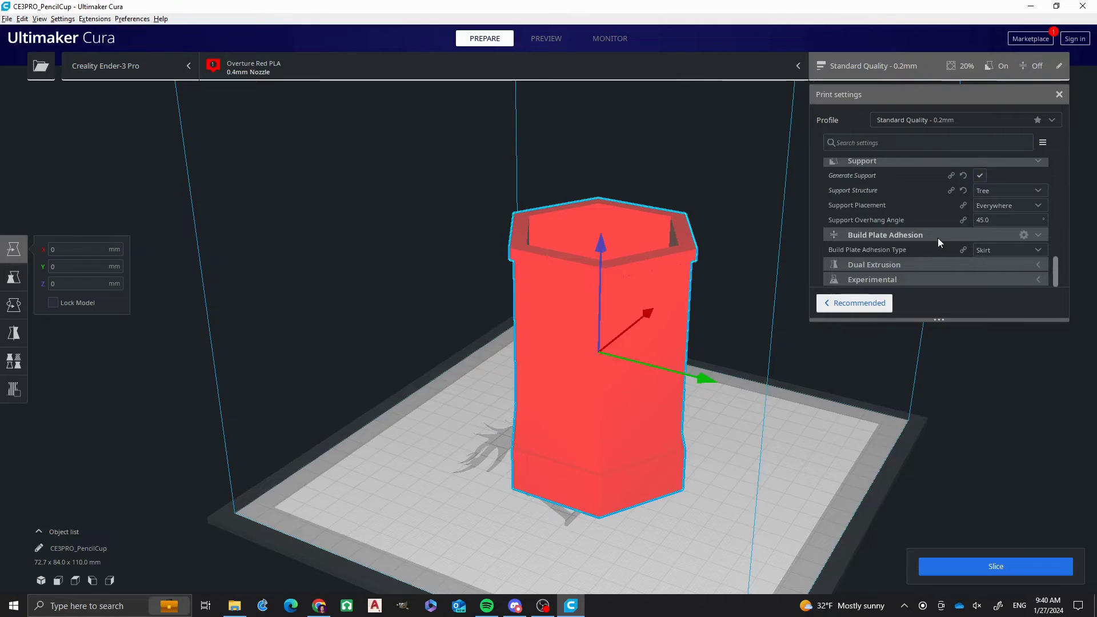
- Check the support overhang angle and structure options, and switch support generation off and back on
{"action": "left_click", "coordinate": [987, 219]}
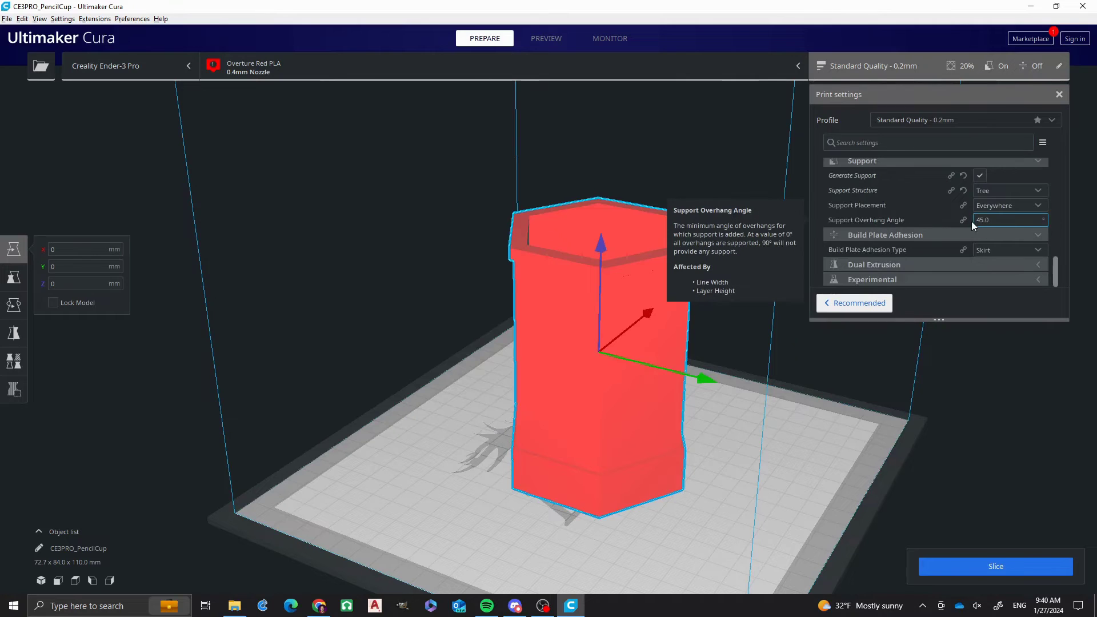
{"action": "left_click", "coordinate": [987, 194]}
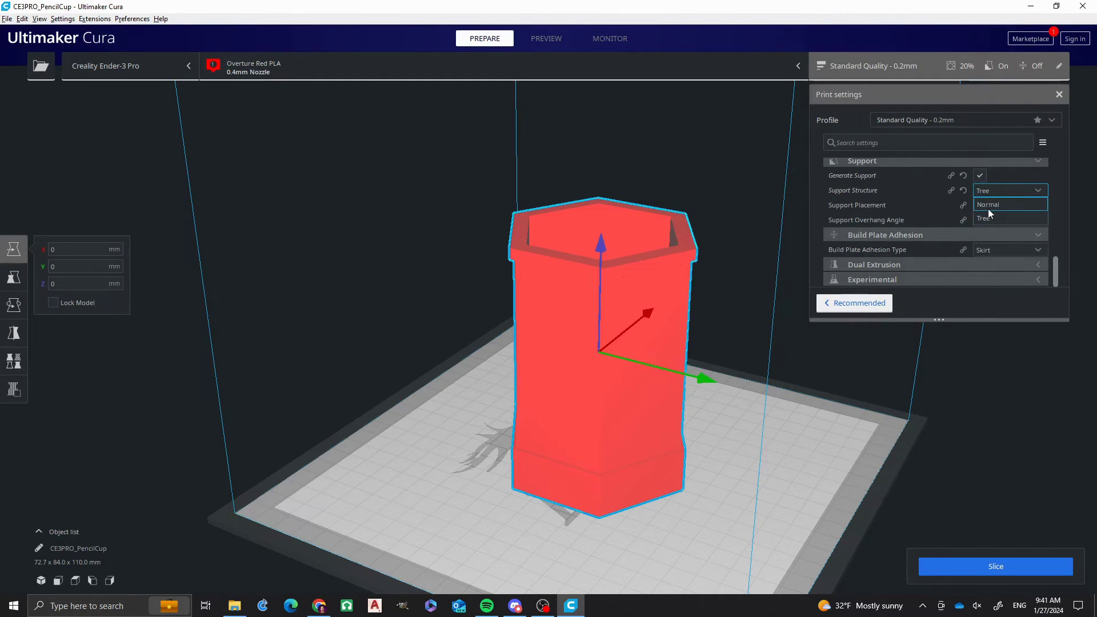
{"action": "left_click", "coordinate": [1010, 176]}
{"action": "left_click", "coordinate": [979, 175]}
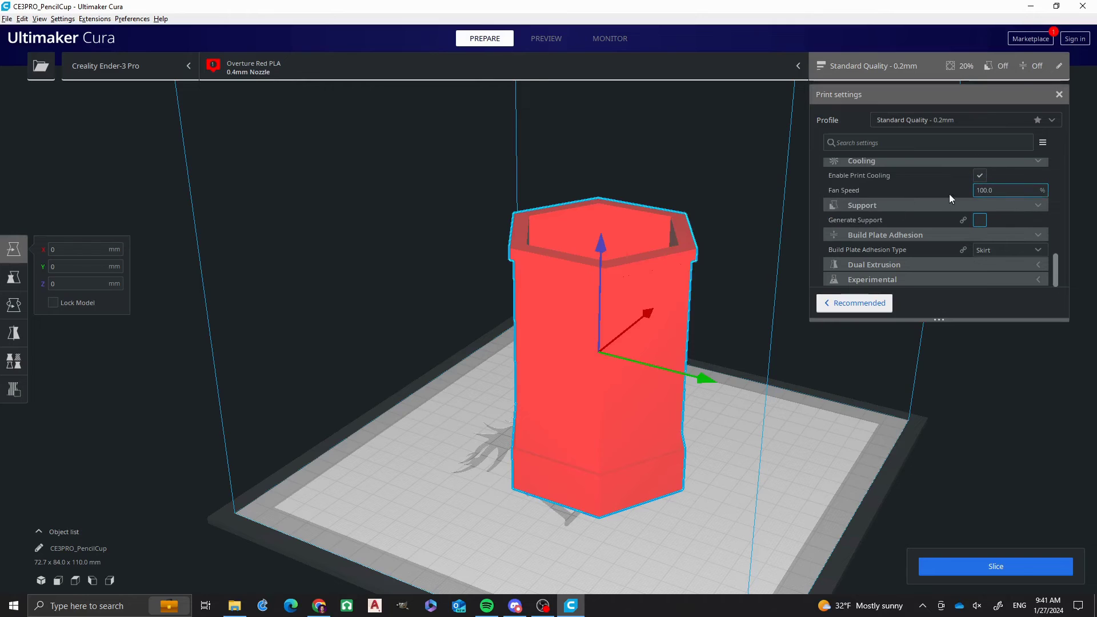
{"action": "left_click", "coordinate": [979, 219]}
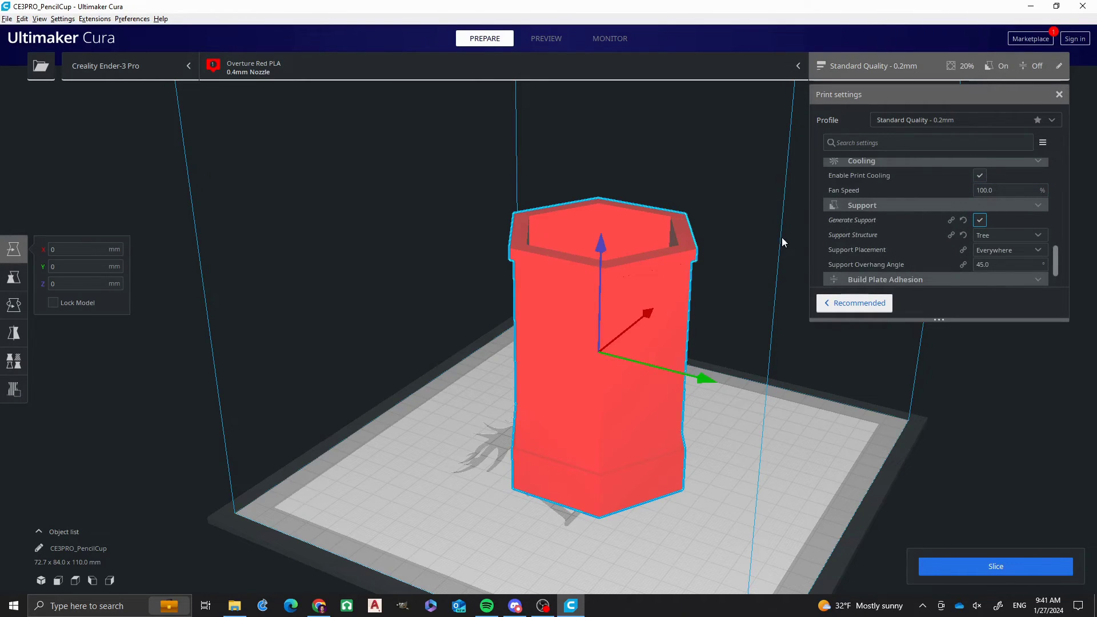
{"action": "scroll", "coordinate": [923, 234], "scroll_direction": "down", "scroll_amount": 2}
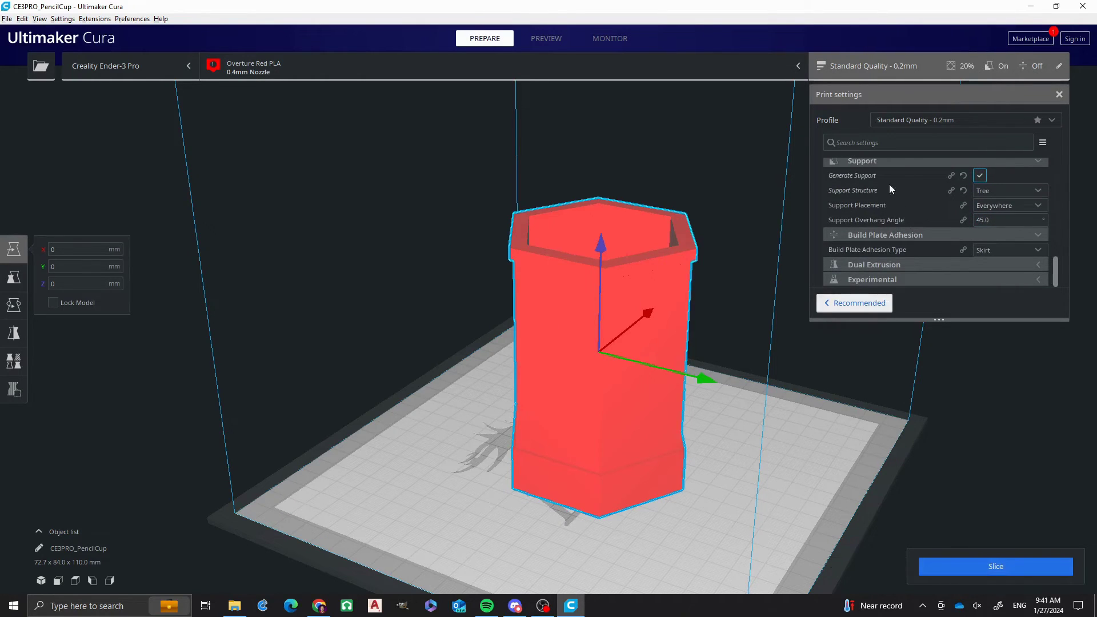
{"action": "scroll", "coordinate": [927, 155], "scroll_direction": "down", "scroll_amount": 3}
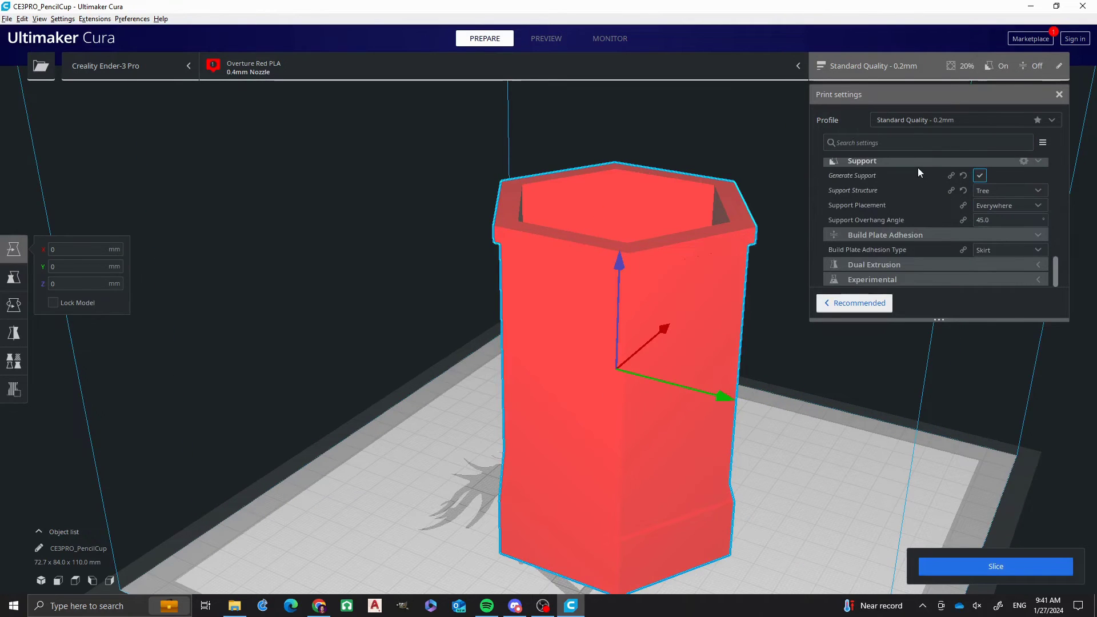
- Review the support, layer height and wall settings, and slice the pencil cup
{"action": "scroll", "coordinate": [607, 229], "scroll_direction": "down", "scroll_amount": 3}
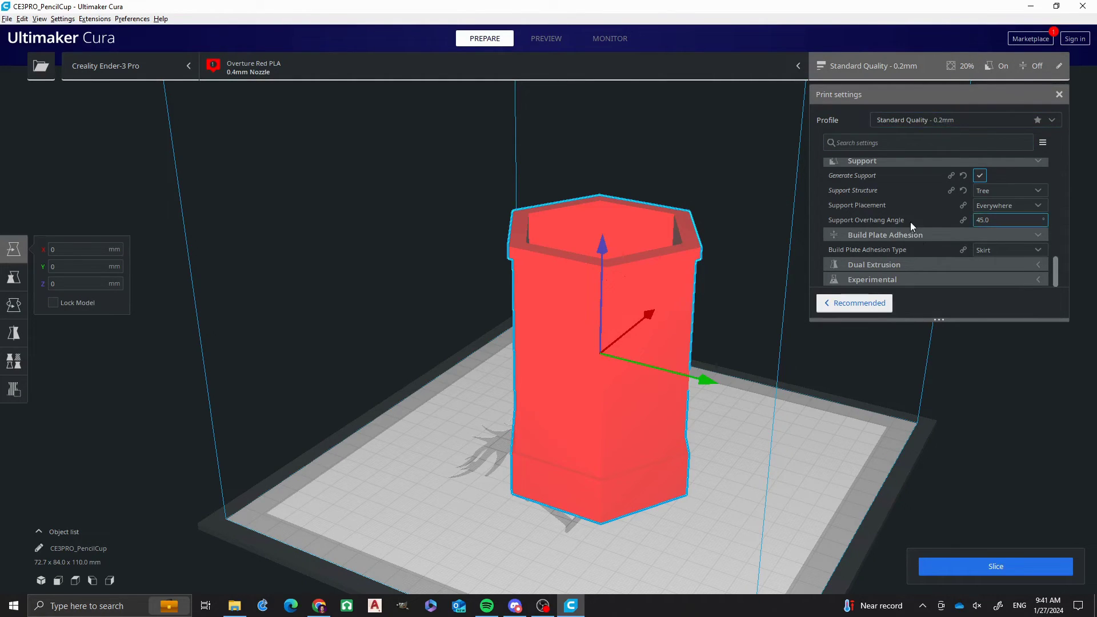
{"action": "scroll", "coordinate": [879, 156], "scroll_direction": "up", "scroll_amount": 3}
{"action": "scroll", "coordinate": [879, 157], "scroll_direction": "down", "scroll_amount": 1}
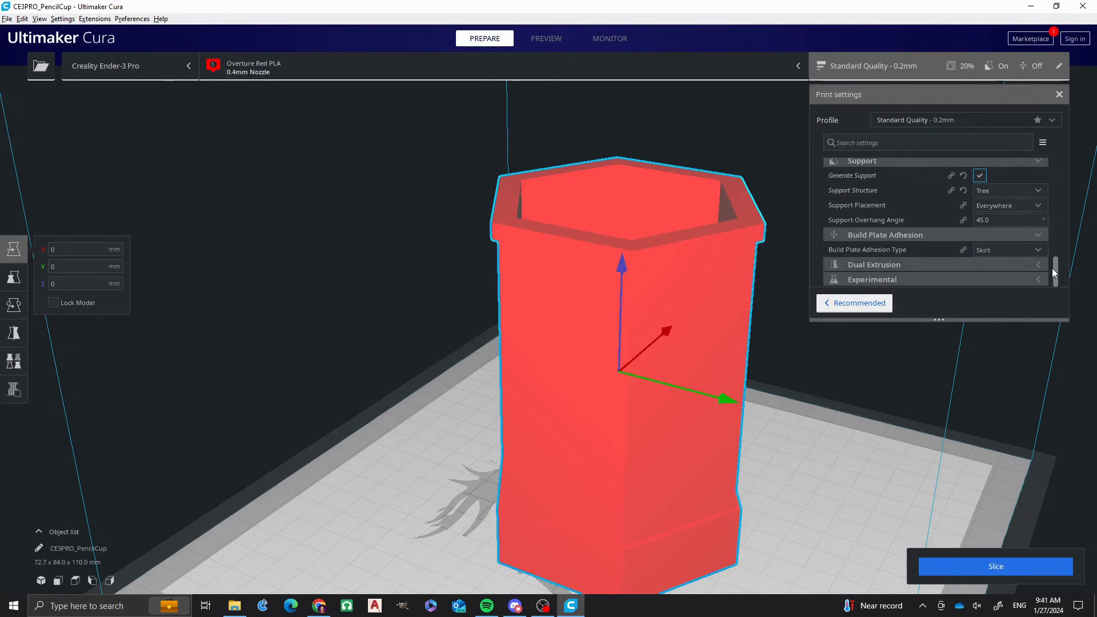
{"action": "left_click_drag", "start_coordinate": [1056, 273], "coordinate": [1053, 161]}
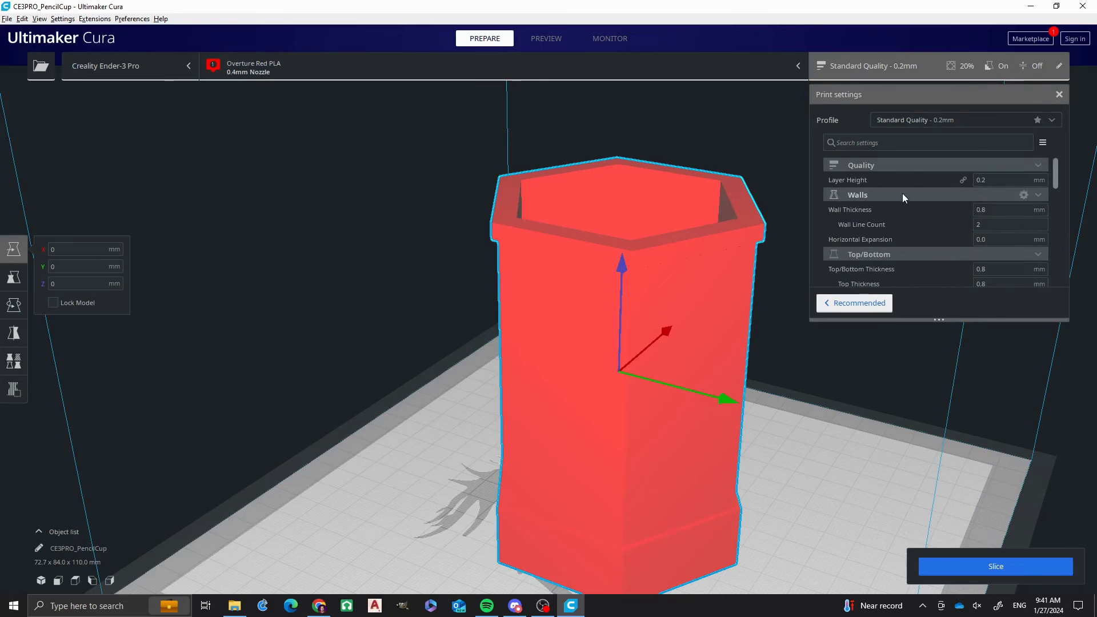
{"action": "mouse_move", "coordinate": [992, 211]}
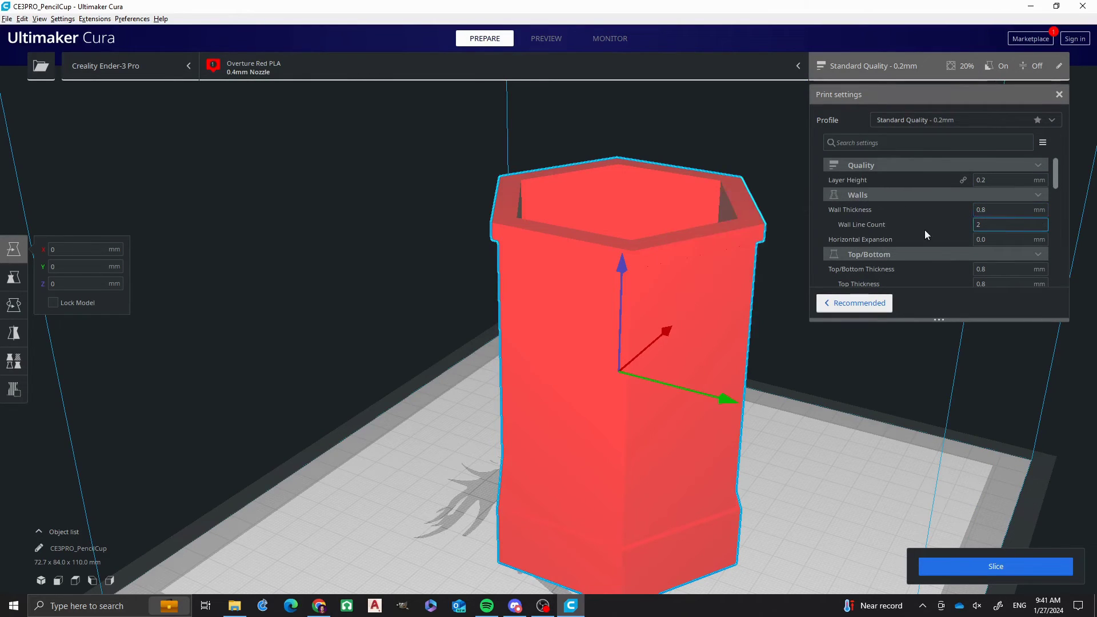
{"action": "mouse_move", "coordinate": [967, 231]}
{"action": "left_click", "coordinate": [968, 570]}
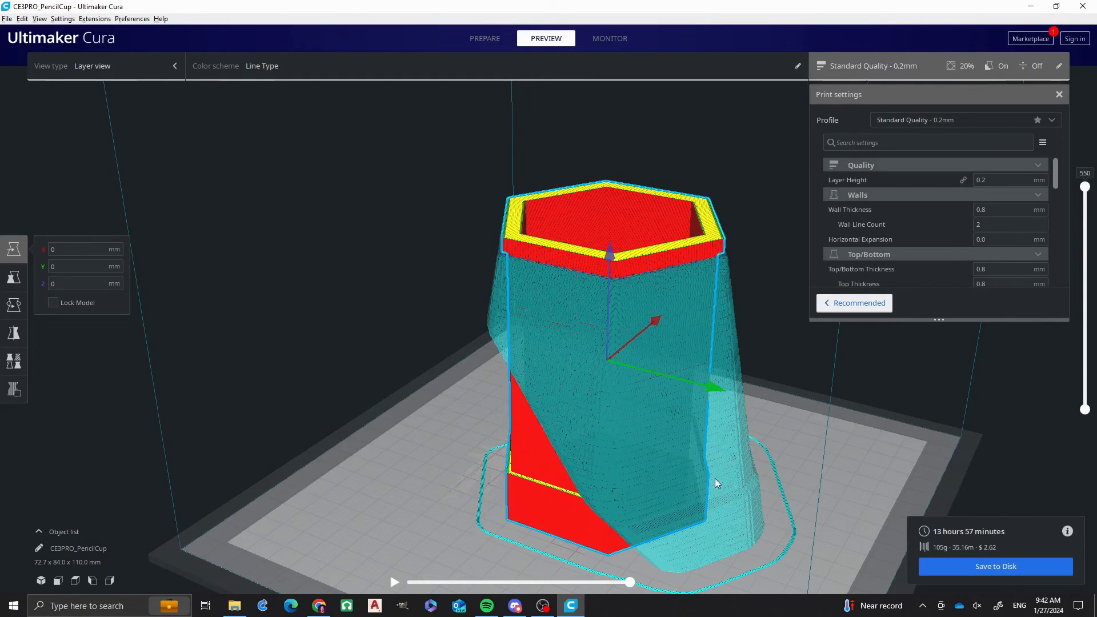
- Examine the tree supports around the sliced cup from several sides
{"action": "right_click_drag", "start_coordinate": [604, 471], "coordinate": [731, 434]}
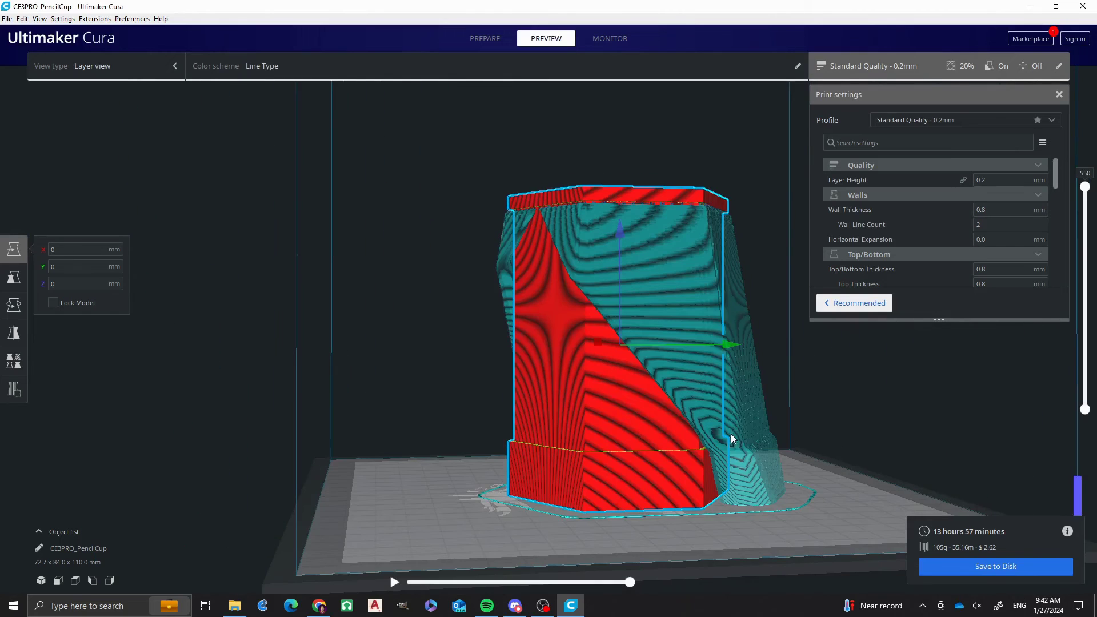
{"action": "right_click_drag", "start_coordinate": [564, 276], "coordinate": [601, 266]}
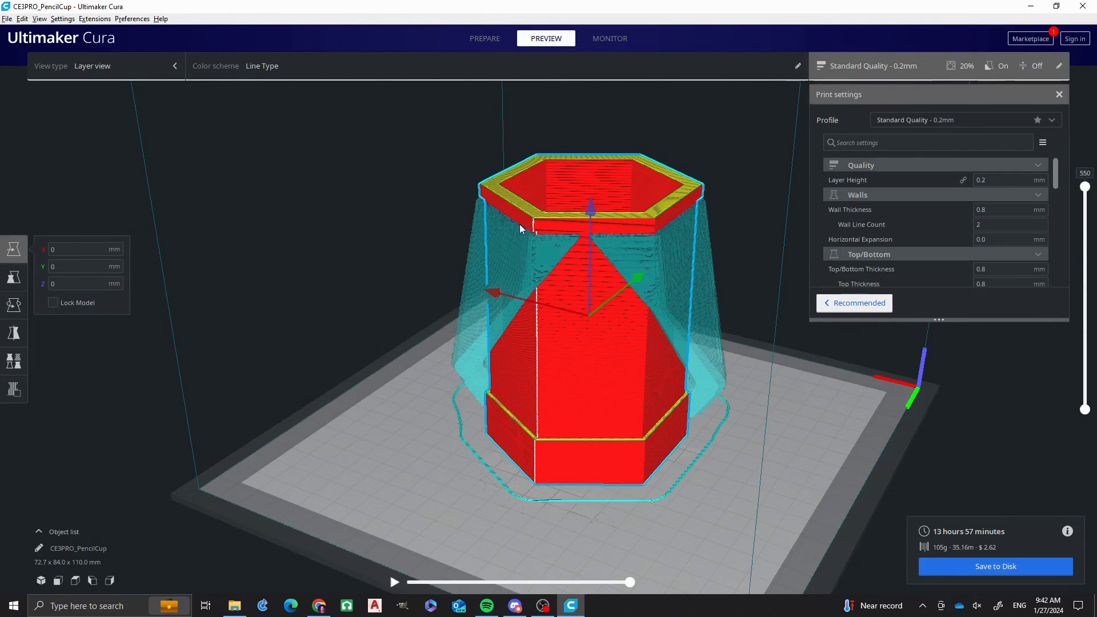
{"action": "right_click_drag", "start_coordinate": [718, 332], "coordinate": [447, 326]}
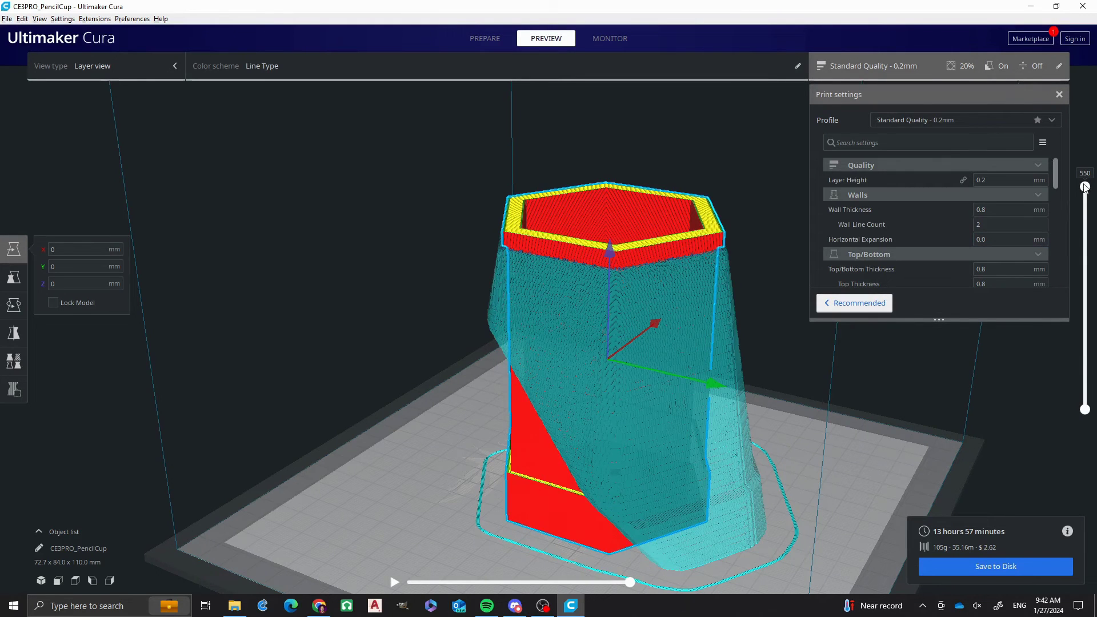
- Inspect the cup's first layer and the base infill up close at layer 13 in the layer preview
{"action": "left_click_drag", "start_coordinate": [1084, 187], "coordinate": [1088, 396]}
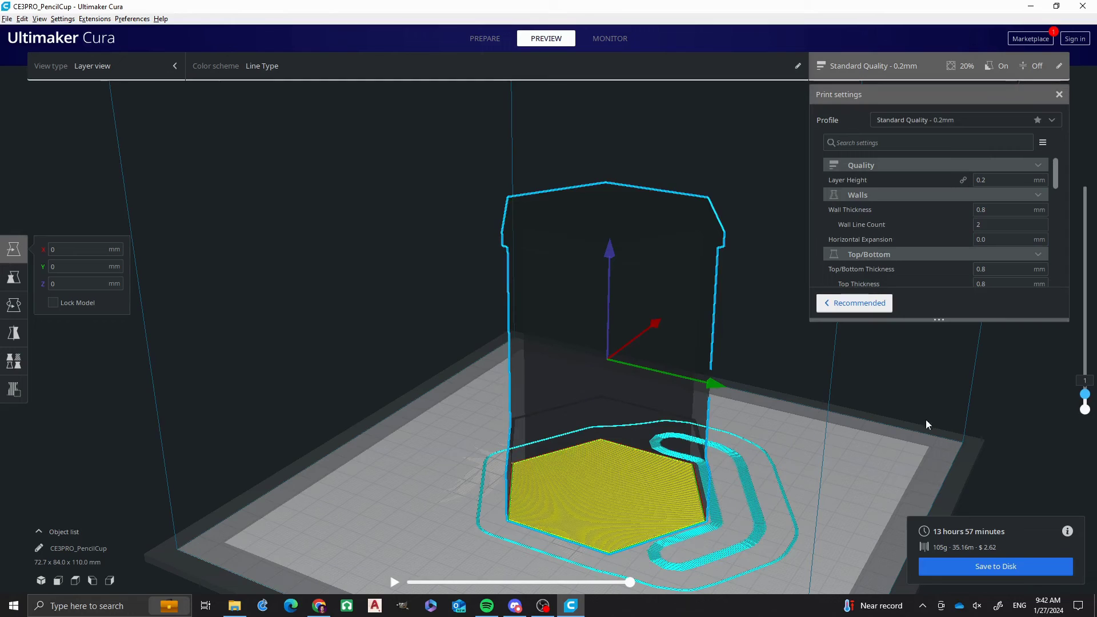
{"action": "mouse_move", "coordinate": [629, 582]}
{"action": "left_mouse_down"}
{"action": "mouse_move", "coordinate": [403, 588]}
{"action": "mouse_move", "coordinate": [377, 601]}
{"action": "mouse_move", "coordinate": [621, 563]}
{"action": "left_mouse_up"}
{"action": "left_click_drag", "start_coordinate": [1085, 393], "coordinate": [1085, 389]}
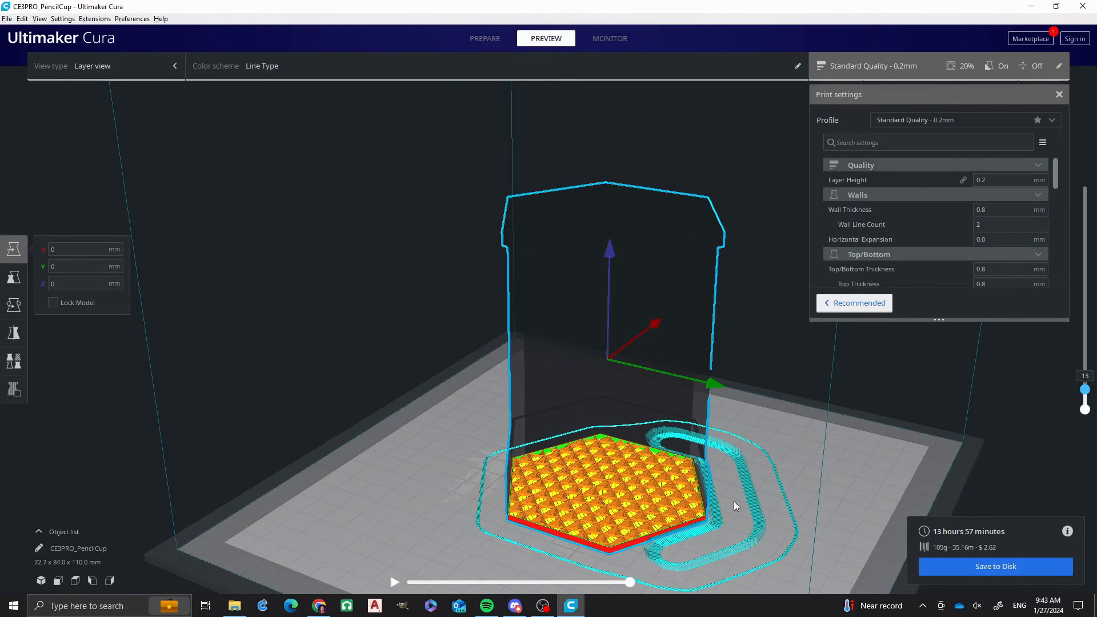
{"action": "scroll", "coordinate": [668, 512], "scroll_direction": "up", "scroll_amount": 3}
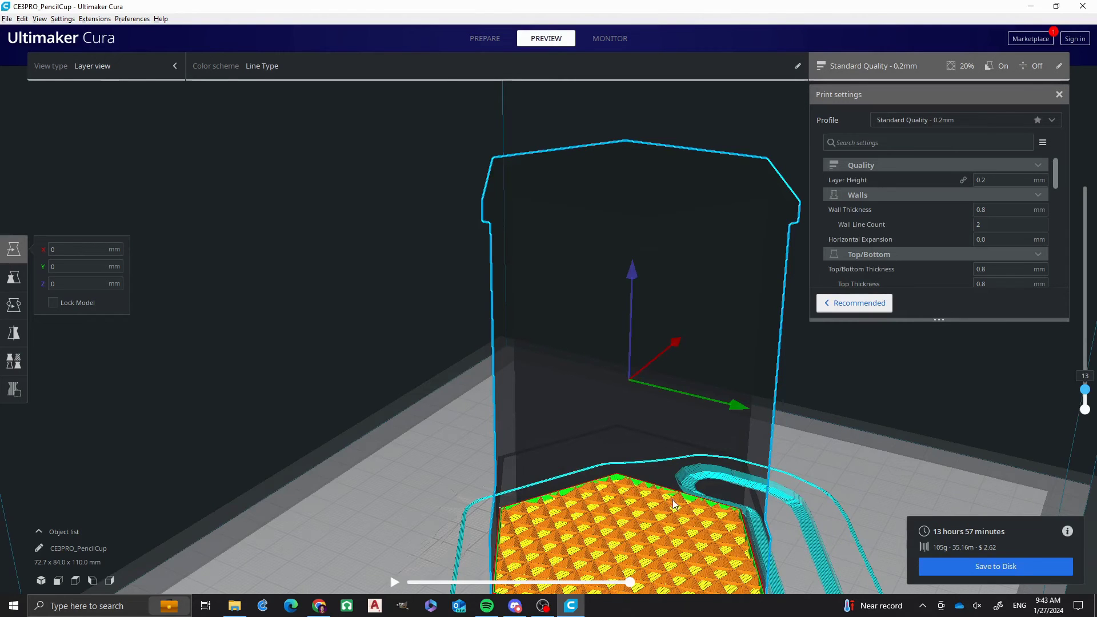
{"action": "scroll", "coordinate": [673, 499], "scroll_direction": "up", "scroll_amount": 1}
{"action": "scroll", "coordinate": [654, 500], "scroll_direction": "down", "scroll_amount": 1}
{"action": "middle_click_drag", "start_coordinate": [606, 437], "coordinate": [572, 355]}
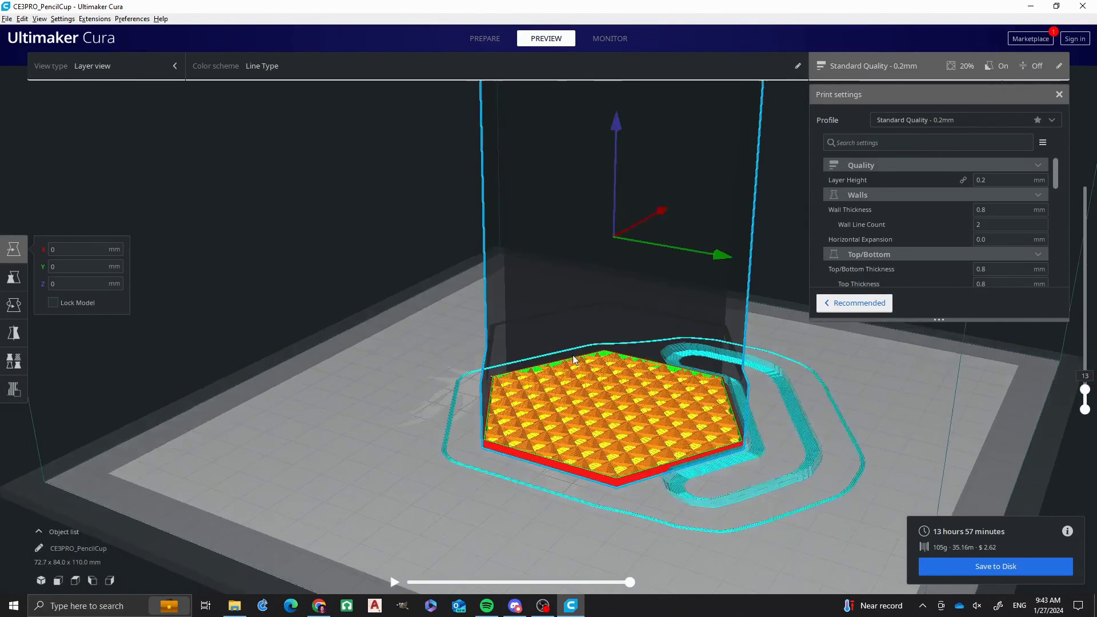
{"action": "scroll", "coordinate": [572, 355], "scroll_direction": "up", "scroll_amount": 6}
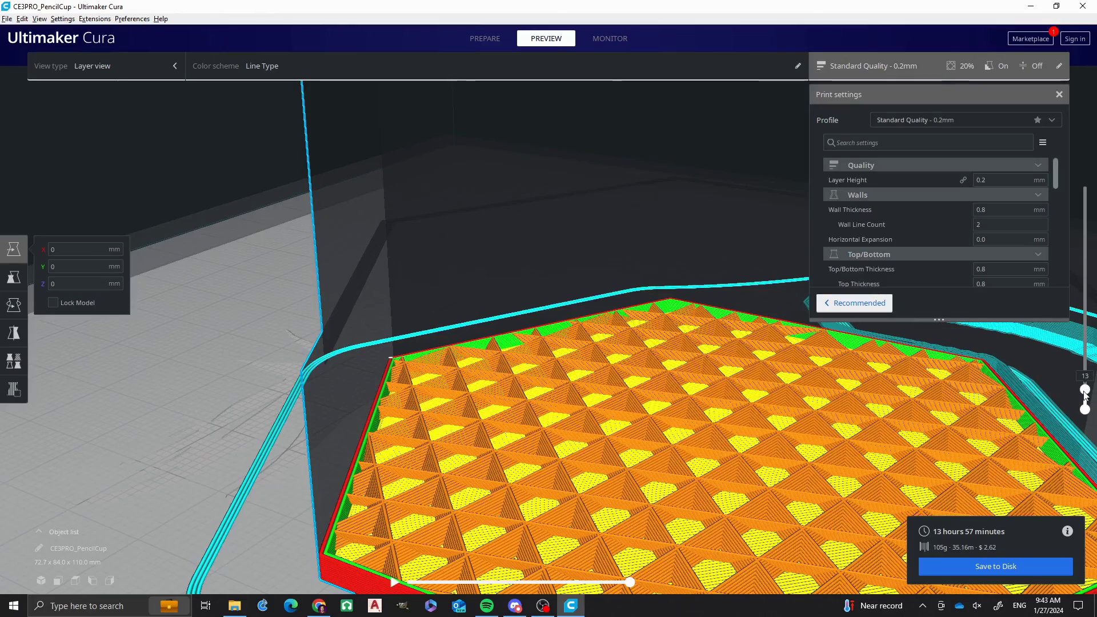
- Inspect the cup's wall infill at layer 145, and return the layer preview to the full height at layer 550
{"action": "left_click_drag", "start_coordinate": [1084, 390], "coordinate": [1085, 339]}
{"action": "scroll", "coordinate": [1084, 381], "scroll_direction": "down", "scroll_amount": 3}
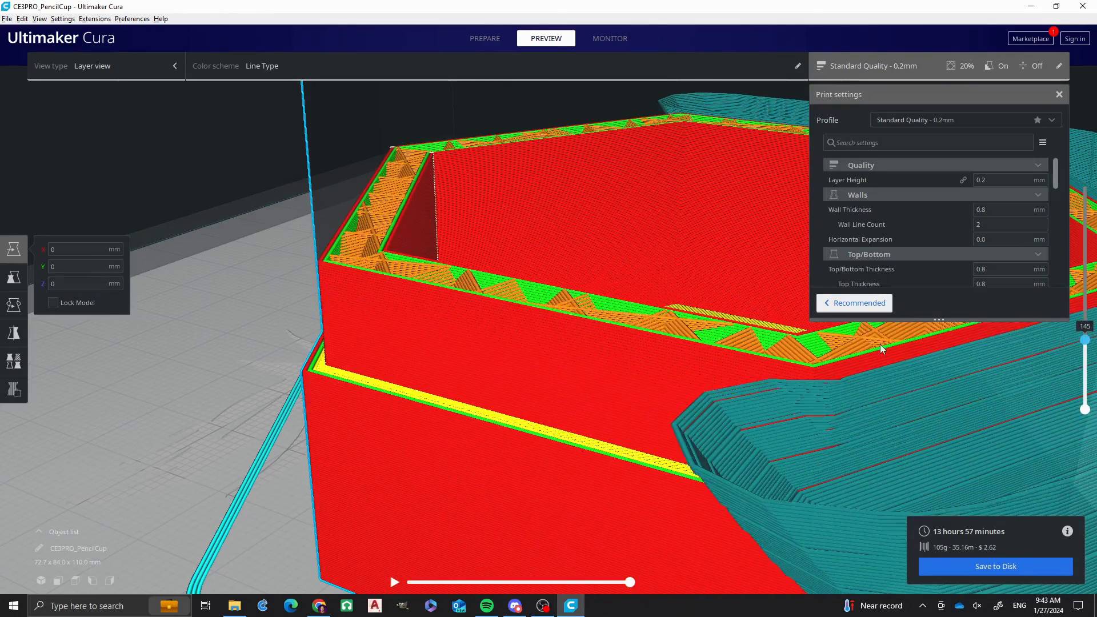
{"action": "scroll", "coordinate": [667, 356], "scroll_direction": "down", "scroll_amount": 8}
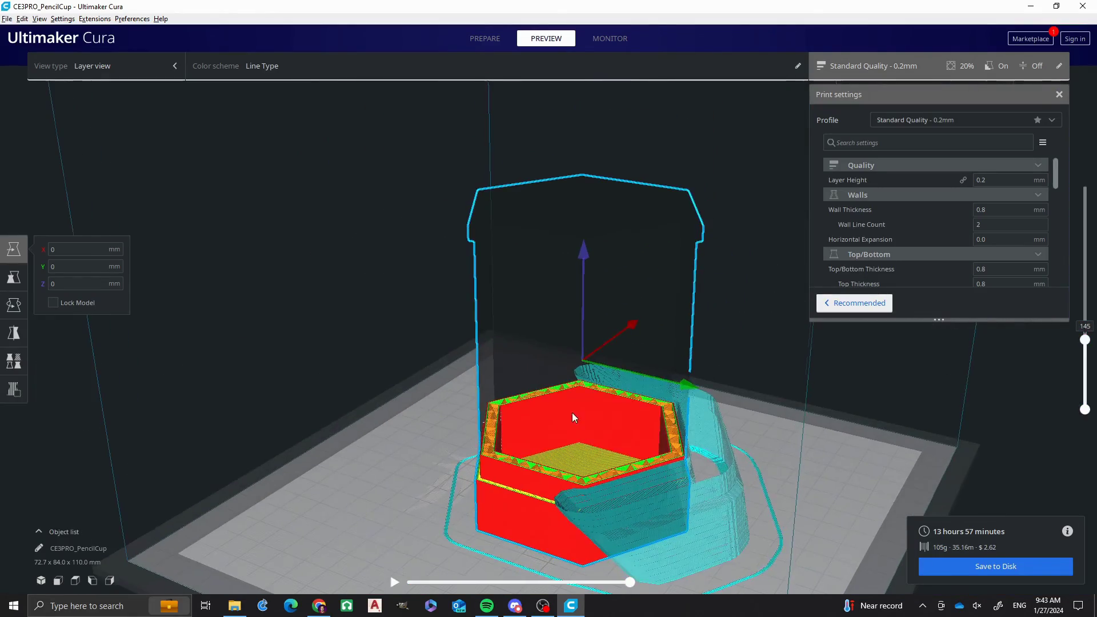
{"action": "left_click_drag", "start_coordinate": [1084, 339], "coordinate": [1084, 186]}
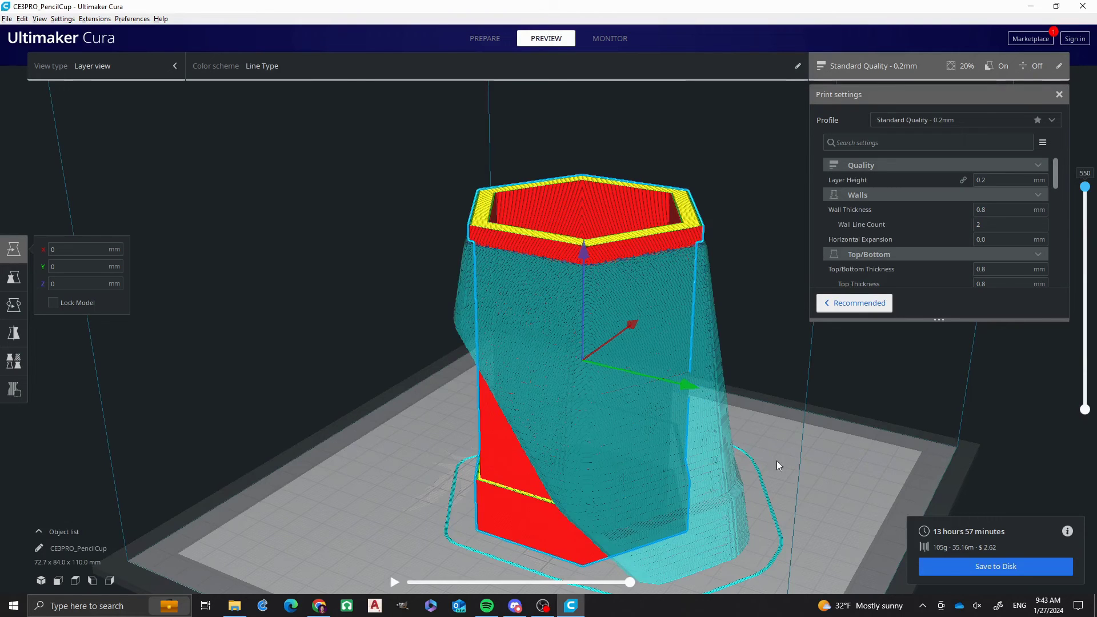
- Save the sliced print to disk as CE3PRO_PencilCup.gcode in the PencilCup folder
{"action": "left_click", "coordinate": [955, 564]}
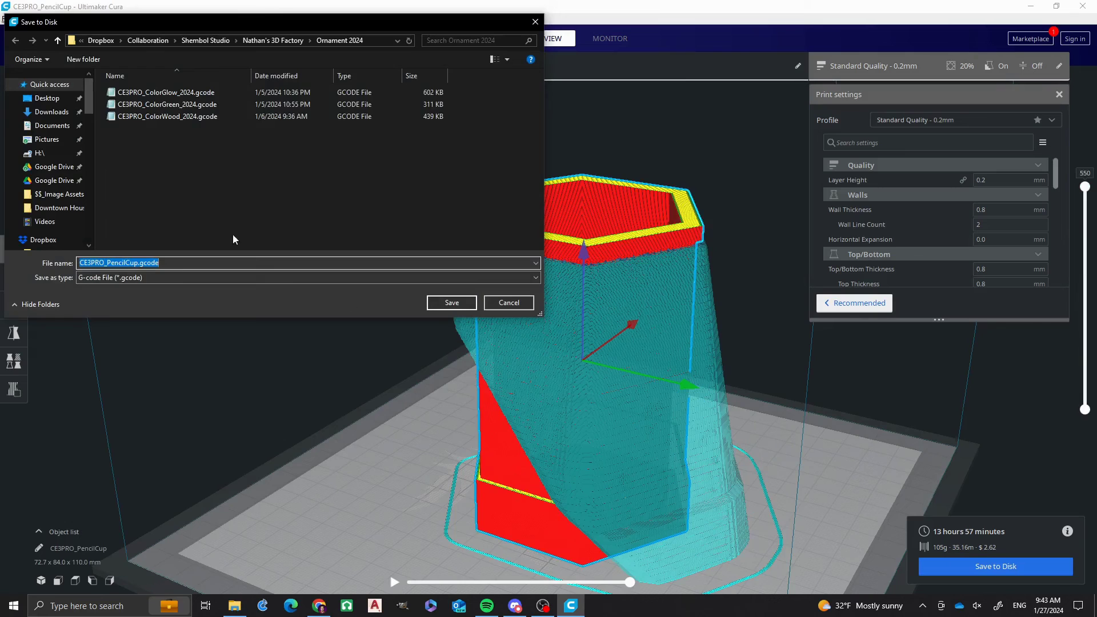
{"action": "left_click", "coordinate": [271, 41]}
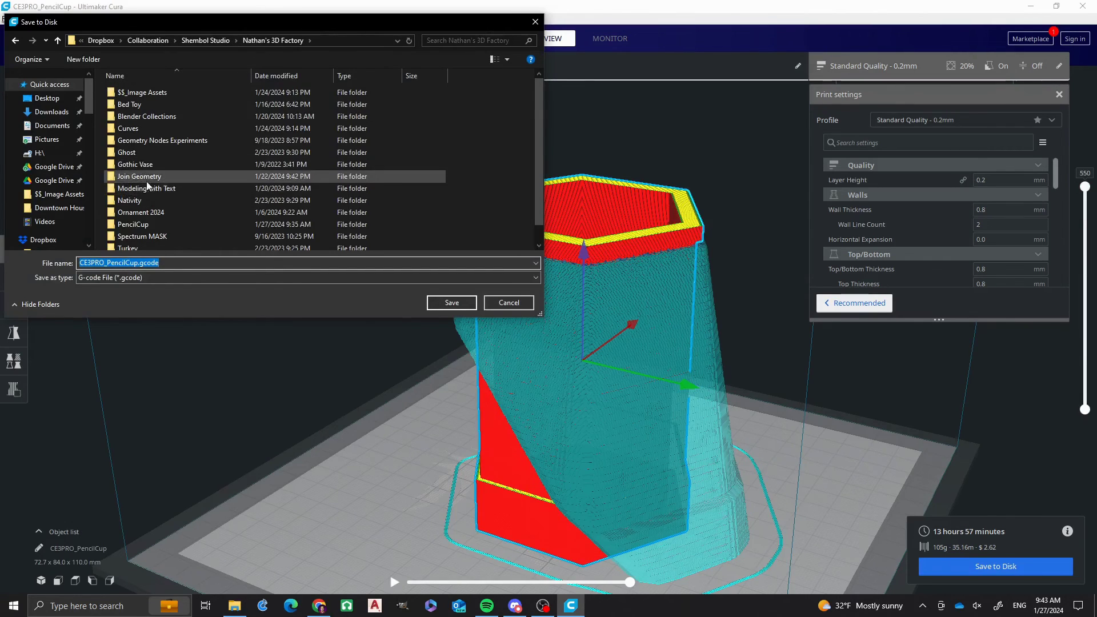
{"action": "scroll", "coordinate": [145, 152], "scroll_direction": "down", "scroll_amount": 1}
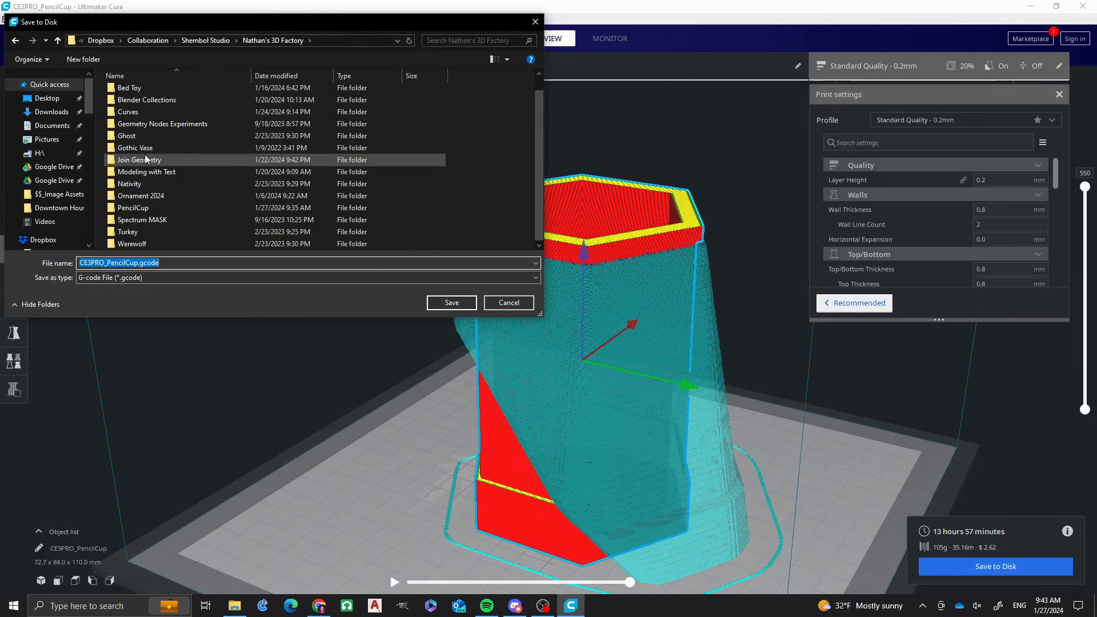
{"action": "double_click", "coordinate": [140, 207]}
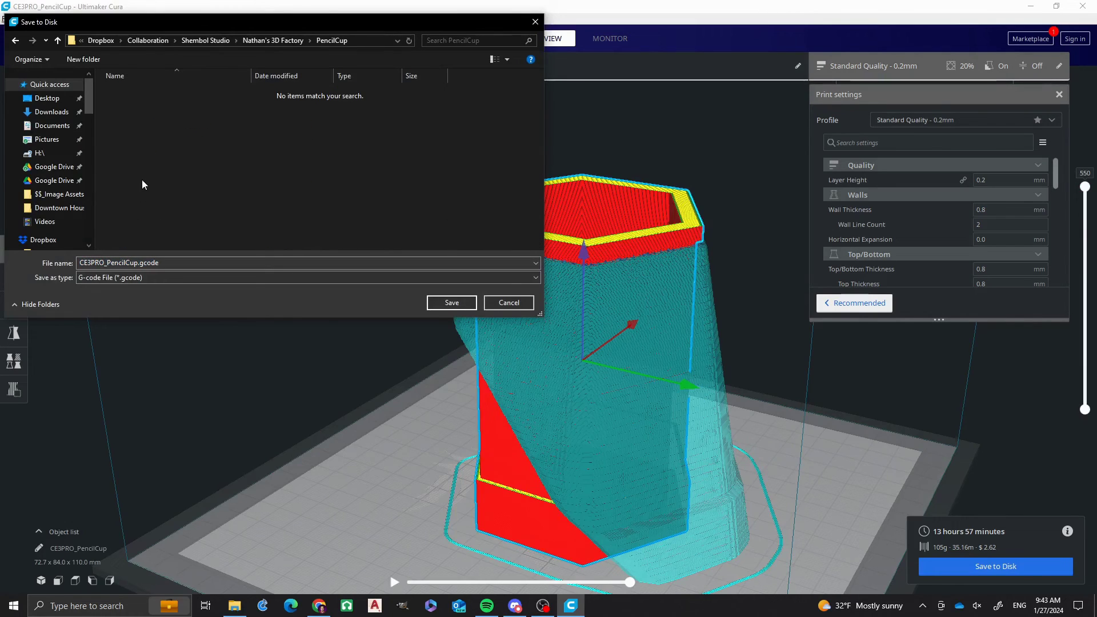